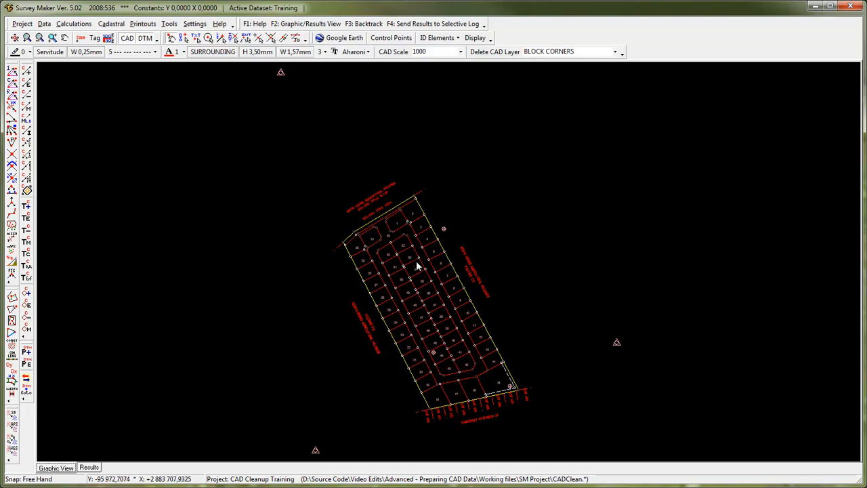
- Open the Cadastral Plans tool, dismiss the template error and show the data block settings
left_click(111, 24)
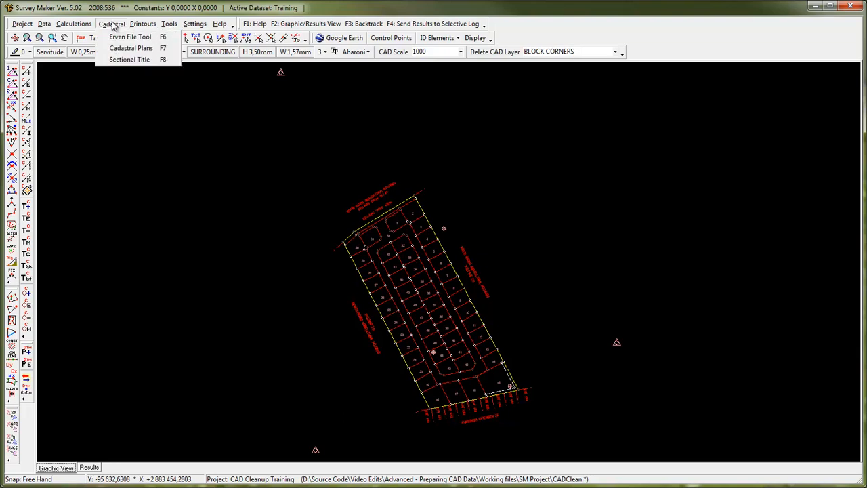
left_click(173, 49)
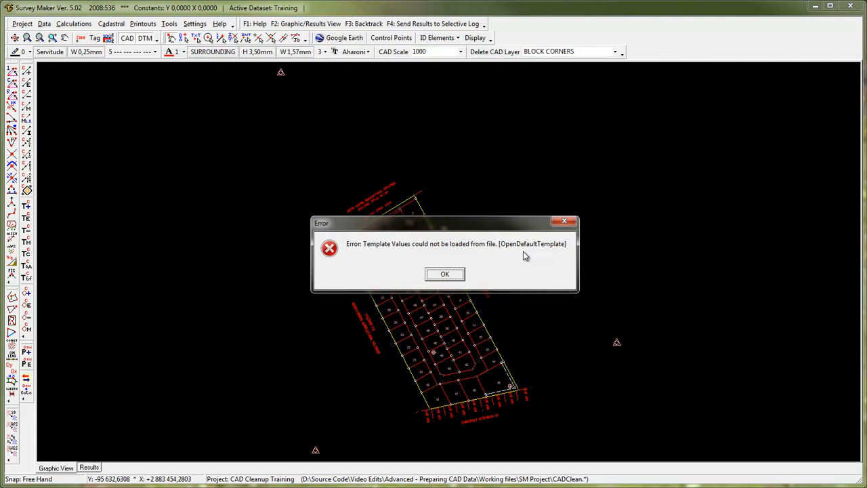
left_click(445, 275)
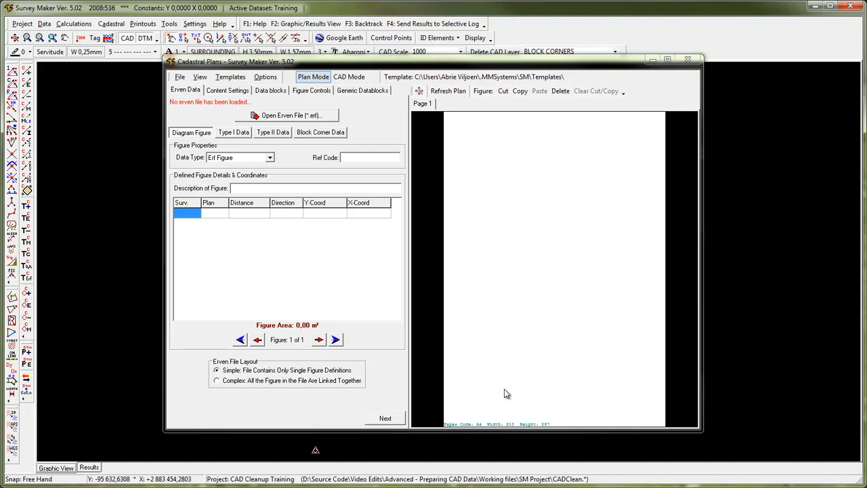
left_click(287, 91)
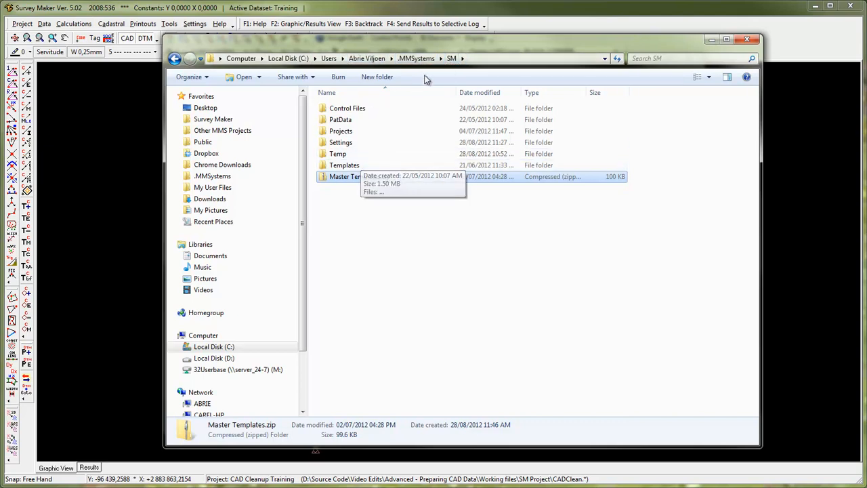
- In Windows Explorer, examine the contents of the SM Templates folder and Master Templates.zip, and close the window
left_click(381, 165)
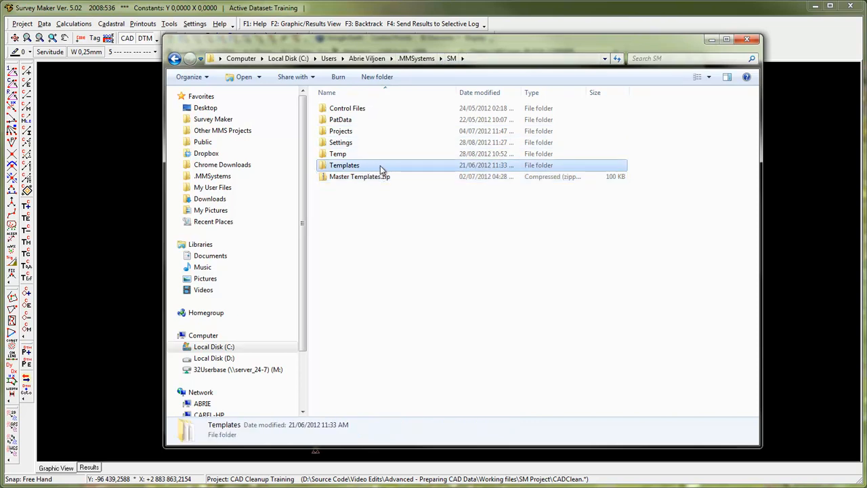
double_click(380, 166)
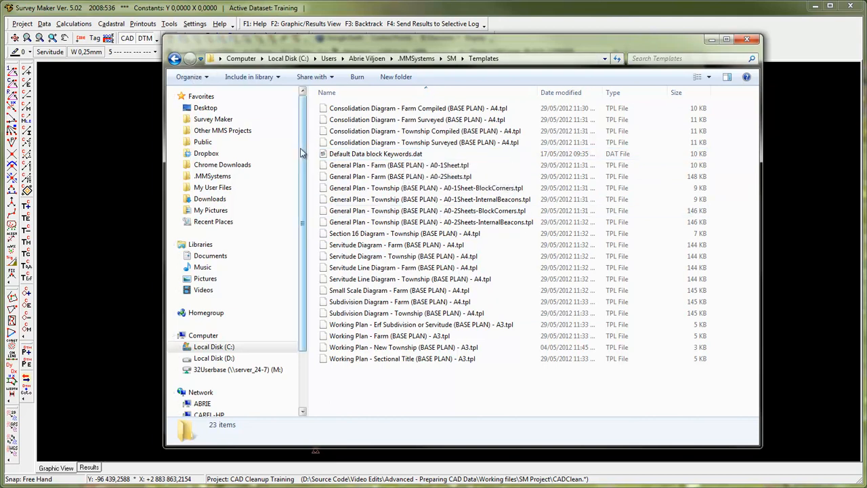
left_click(174, 61)
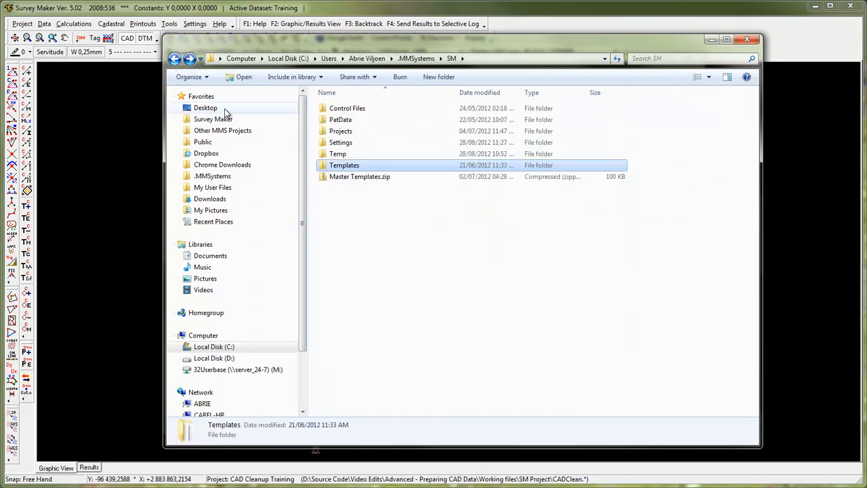
left_click(347, 179)
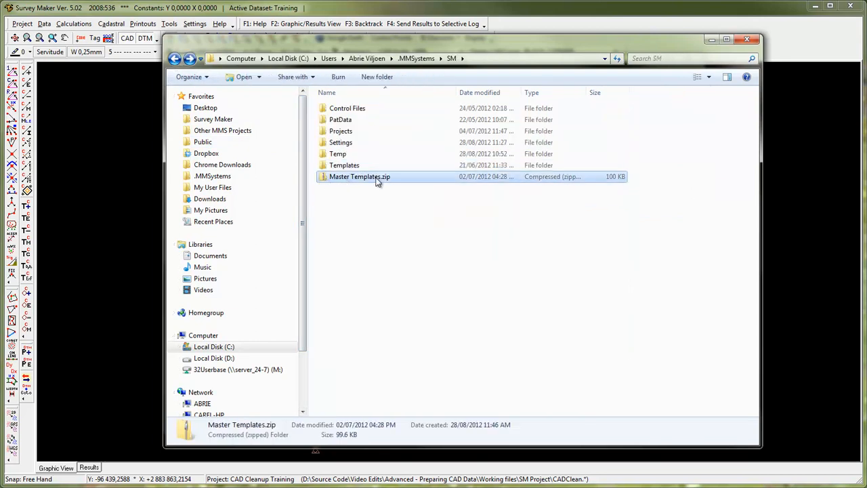
double_click(377, 179)
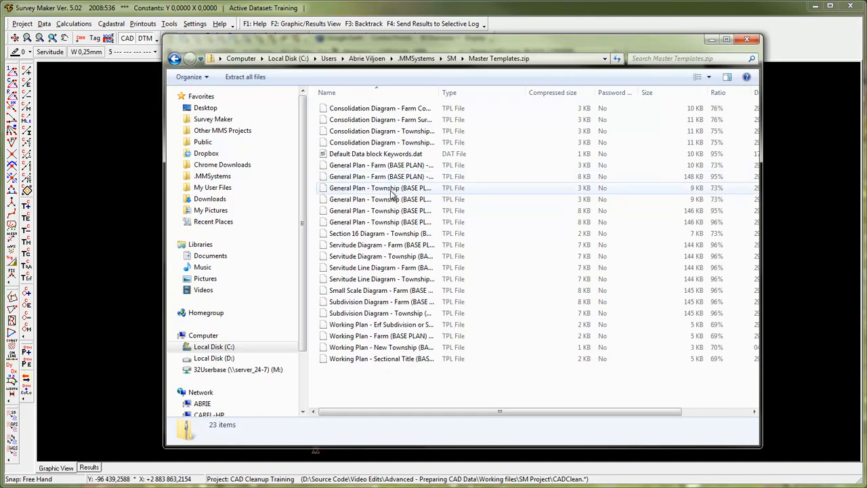
double_click(439, 91)
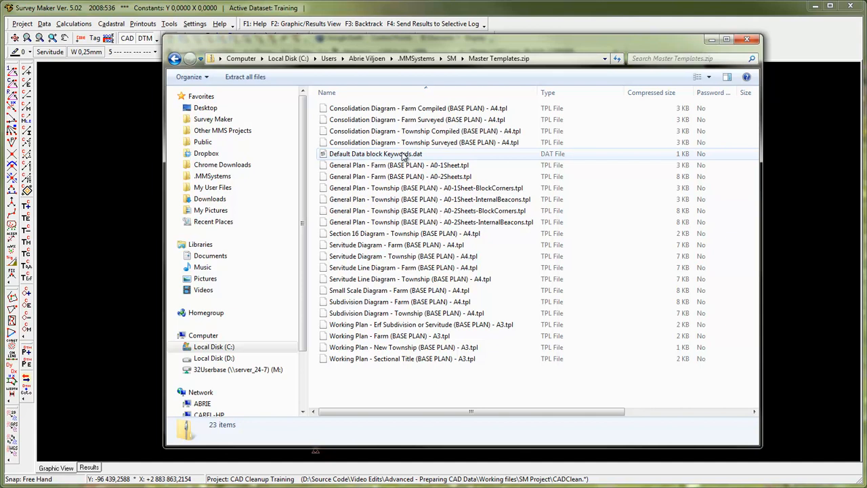
left_click(451, 58)
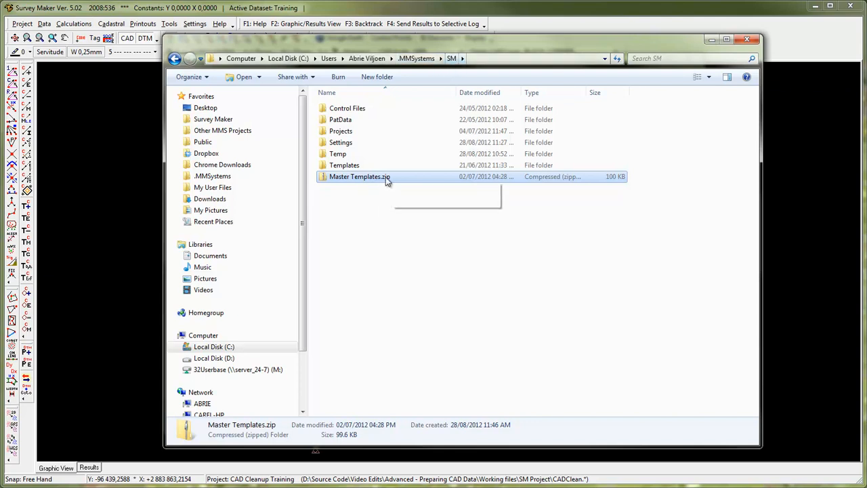
double_click(354, 167)
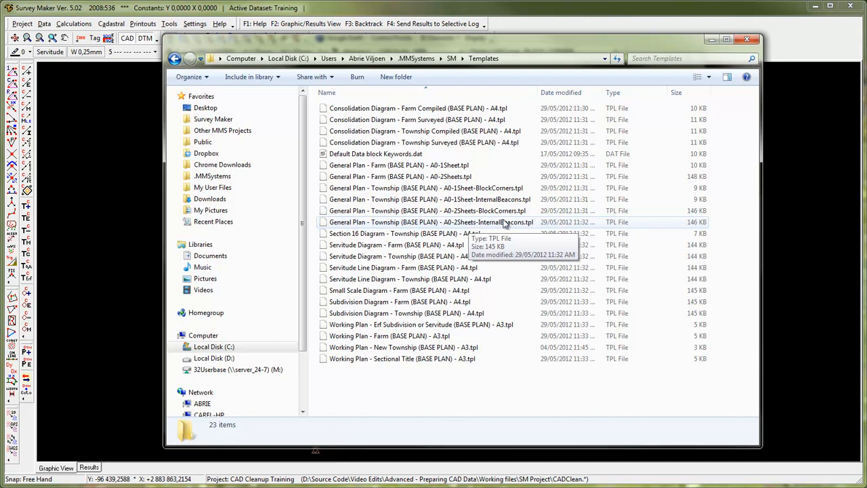
left_click(750, 40)
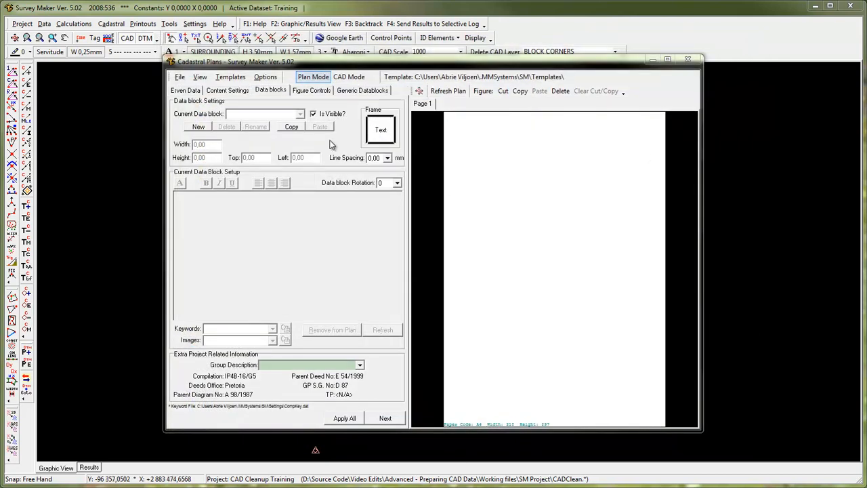
- Open the keyword file Default Data block Keywords.dat from the SM Templates folder
left_click(265, 78)
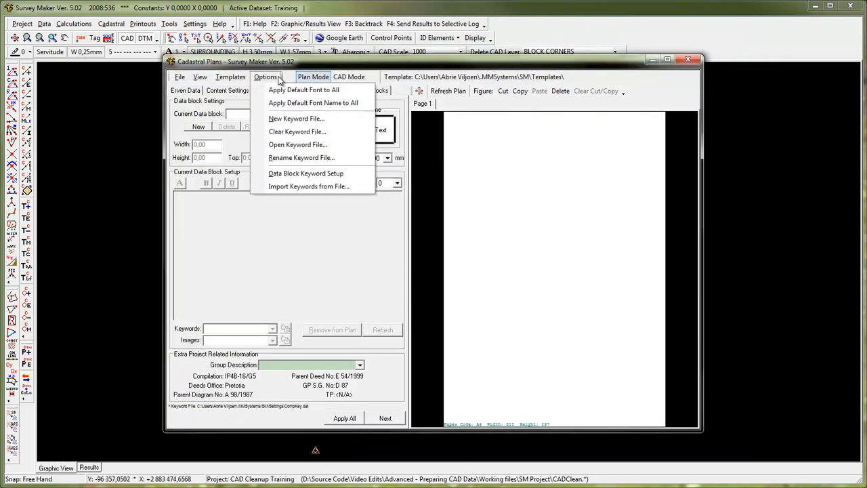
left_click(360, 147)
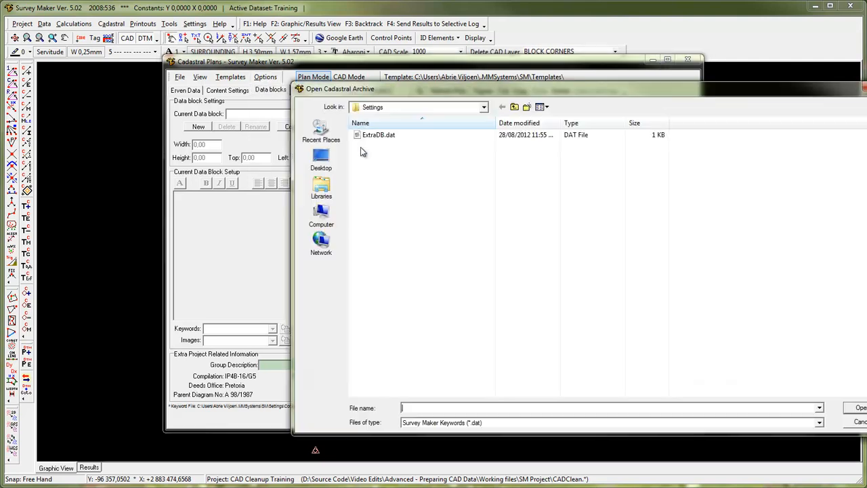
left_click_drag(445, 99, 339, 97)
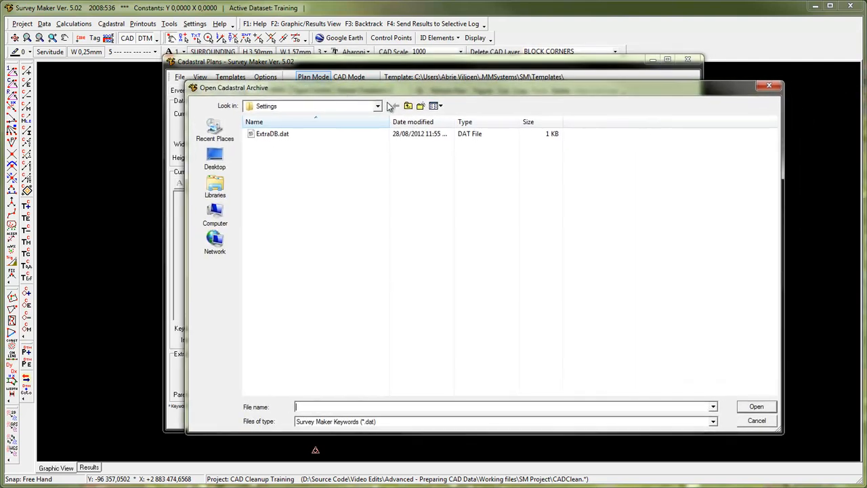
left_click(379, 107)
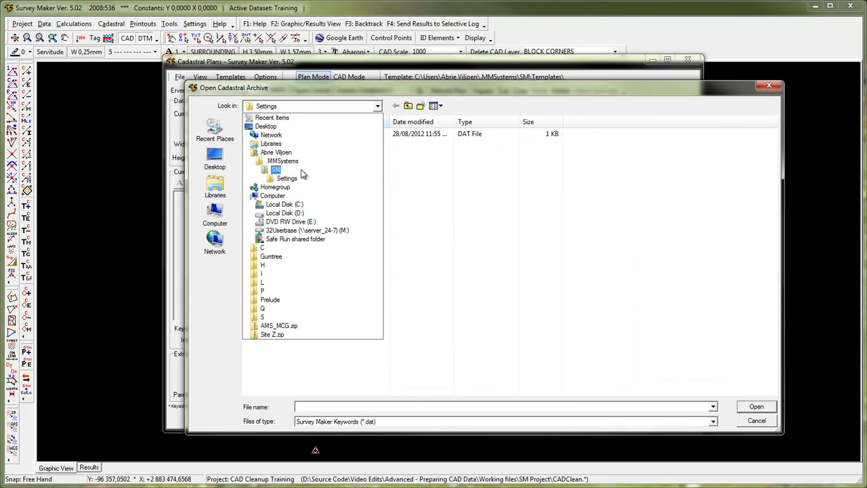
left_click(302, 170)
double_click(283, 185)
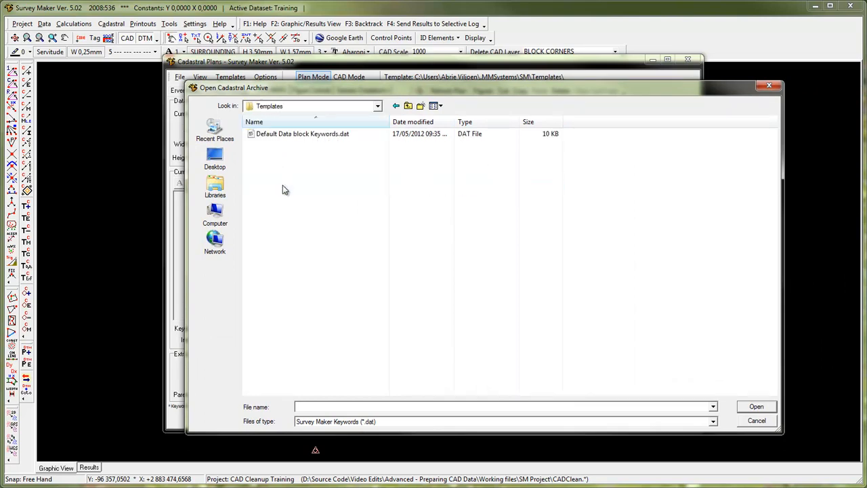
left_click(290, 138)
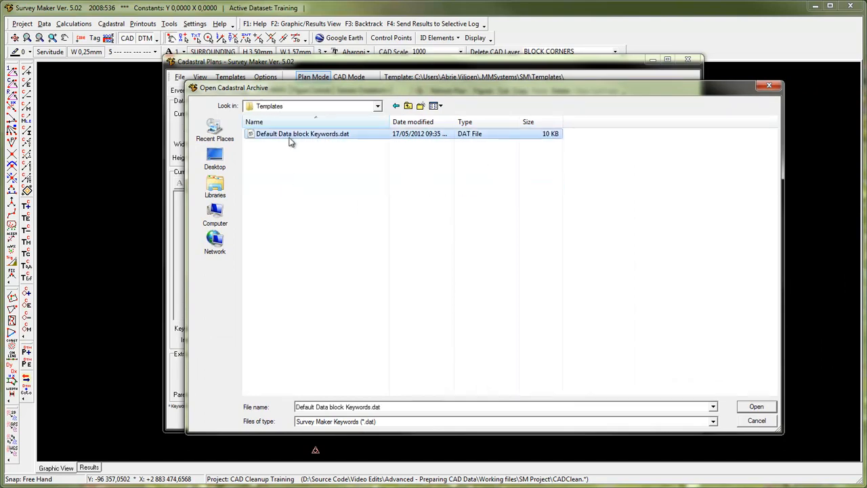
left_click(366, 106)
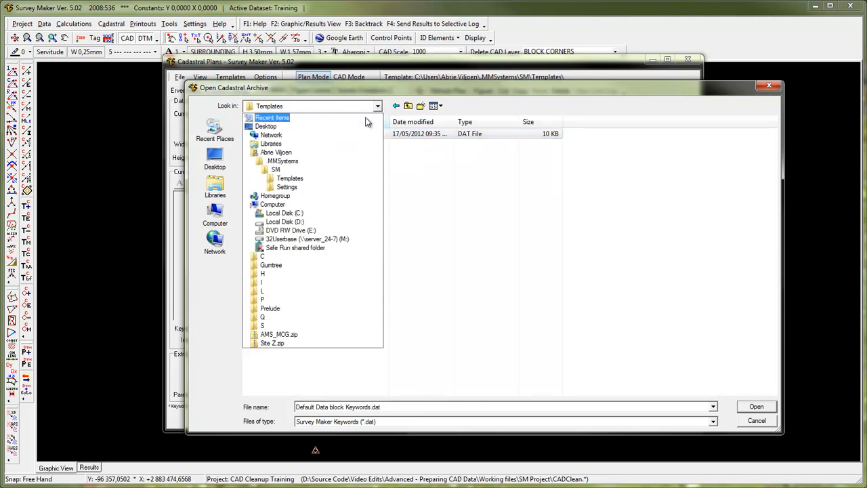
left_click(293, 180)
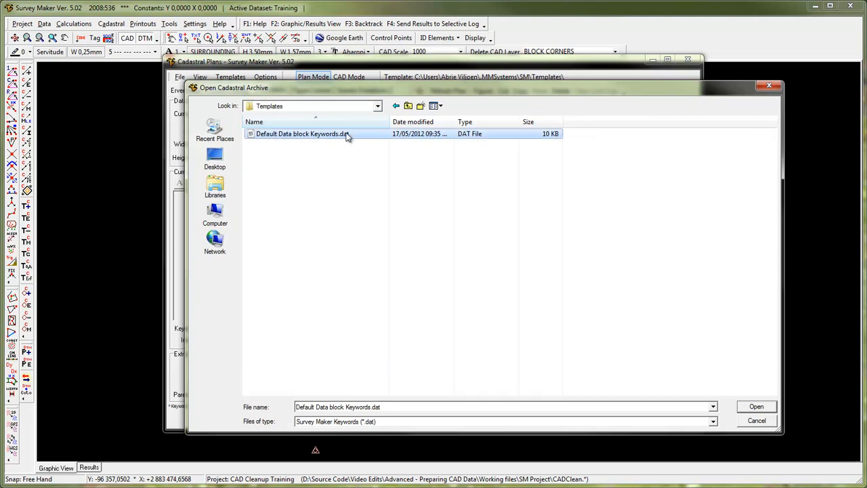
left_click(768, 407)
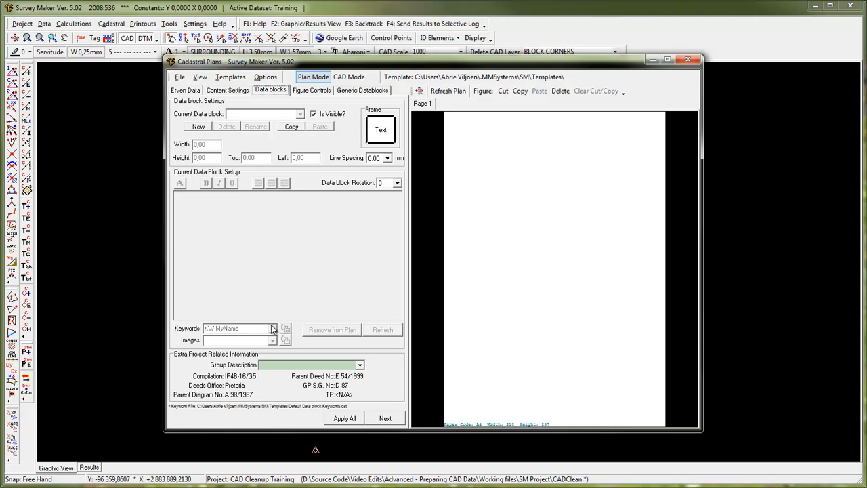
- Open the plan template Consolidation Diagram - Farm Compiled (BASE PLAN) - A4.tpl
left_click(231, 77)
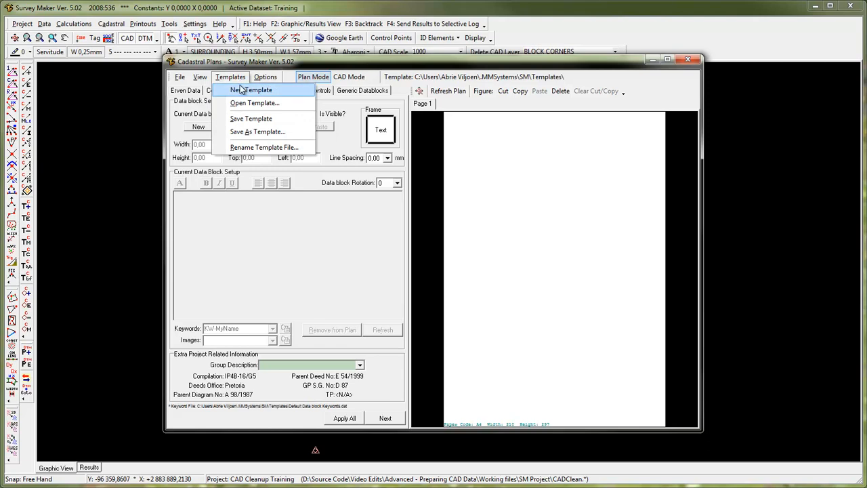
left_click(296, 108)
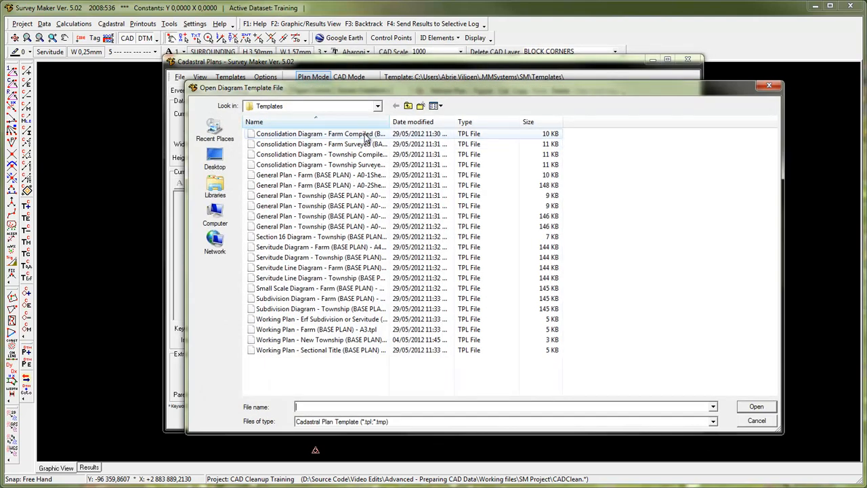
double_click(391, 122)
double_click(354, 134)
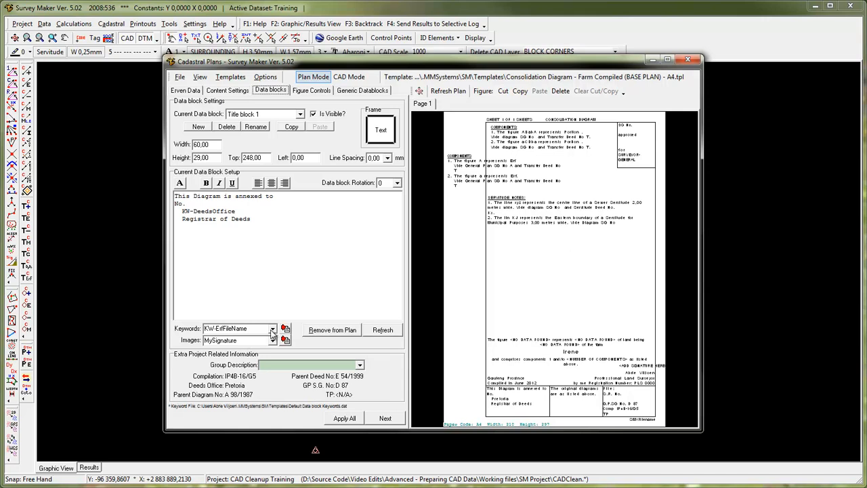
- Examine the keywords available for the Title block 1 data block
left_click(273, 328)
mouse_move(274, 383)
left_mouse_down()
mouse_move(273, 351)
mouse_move(276, 391)
left_mouse_up()
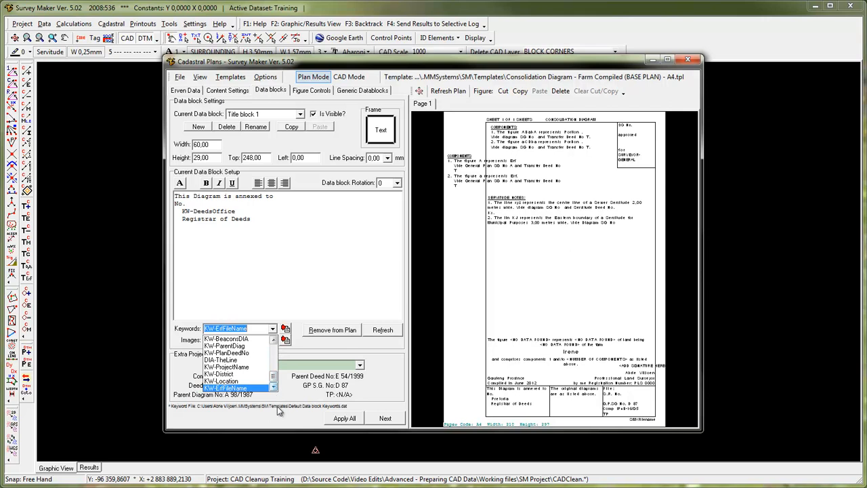
left_click(277, 420)
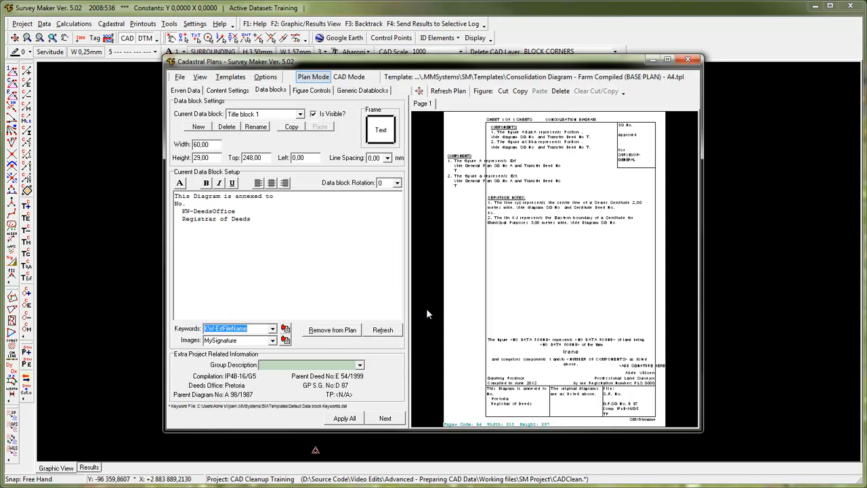
- Close and reopen the Cadastral Plans tool, check the data block keyword list and return to the erven data
left_click(693, 60)
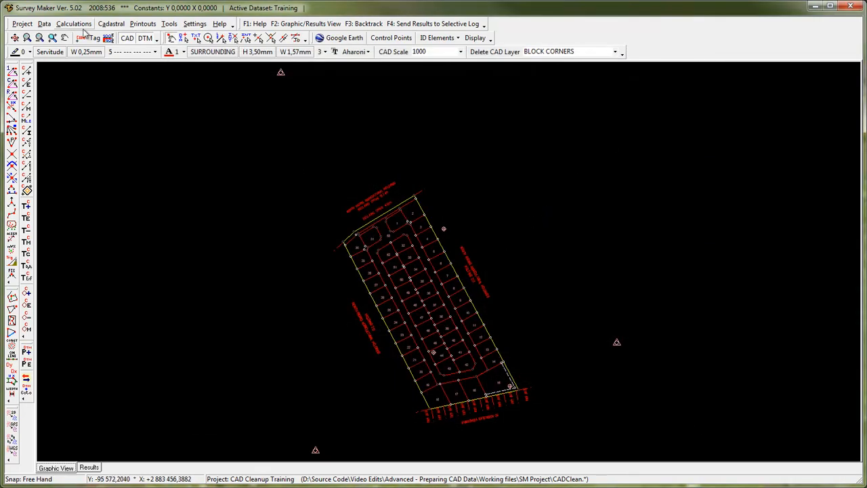
left_click(113, 25)
left_click(135, 54)
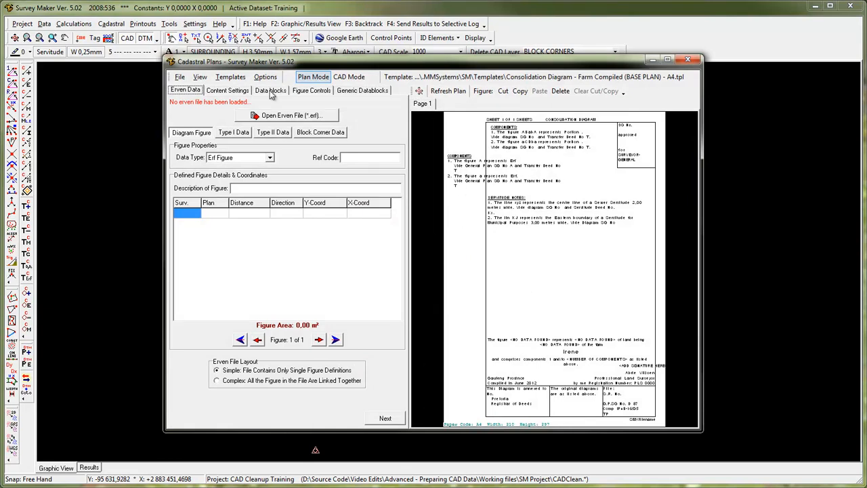
left_click(271, 90)
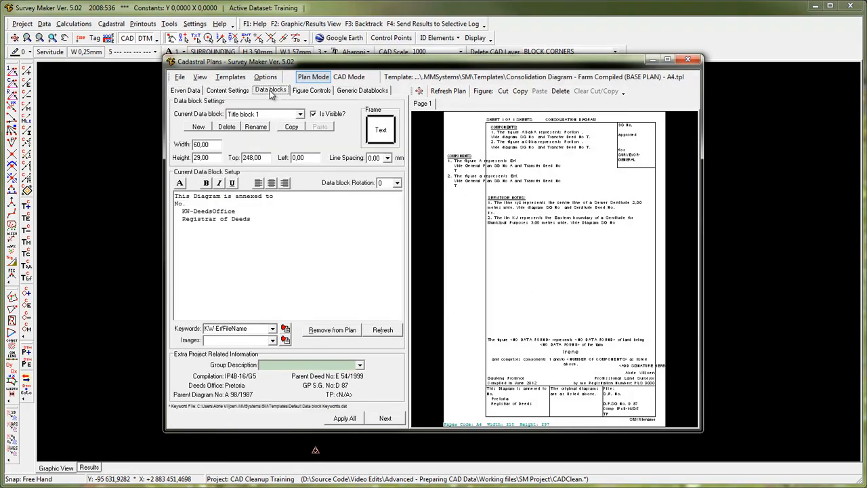
left_click(273, 329)
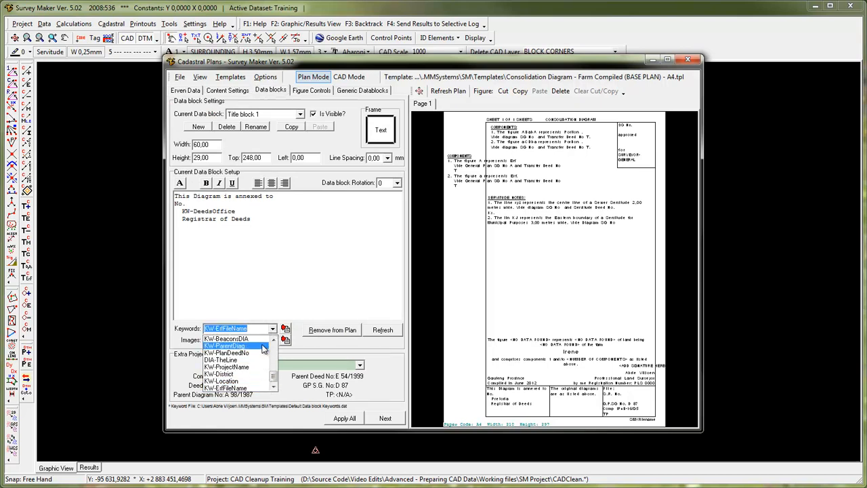
left_click(201, 96)
left_click(186, 91)
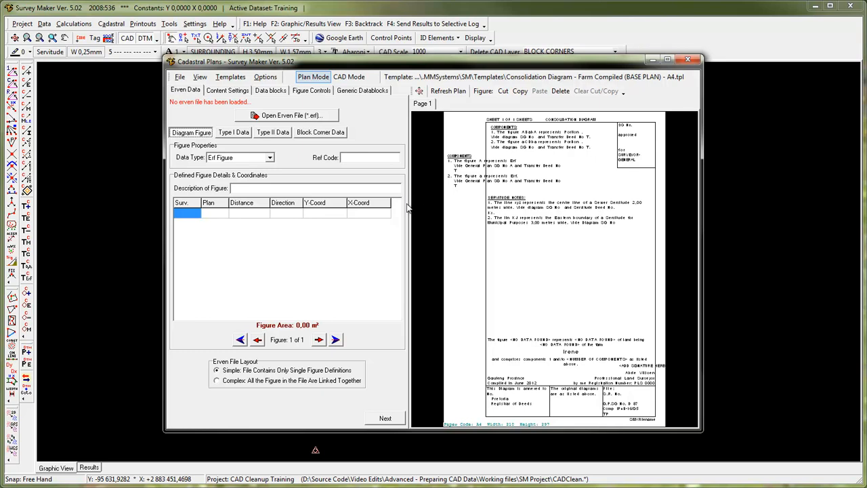
- Restart the Cadastral Plans tool from the main drawing window
left_click(688, 60)
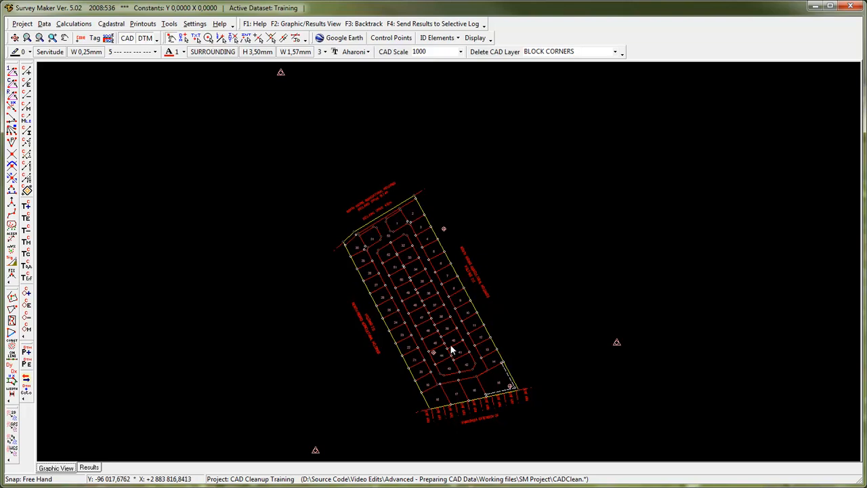
left_click(120, 25)
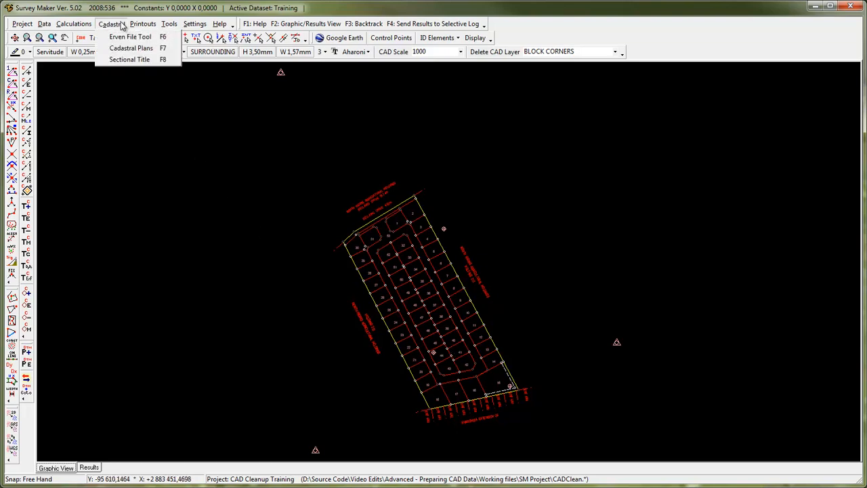
left_click(168, 49)
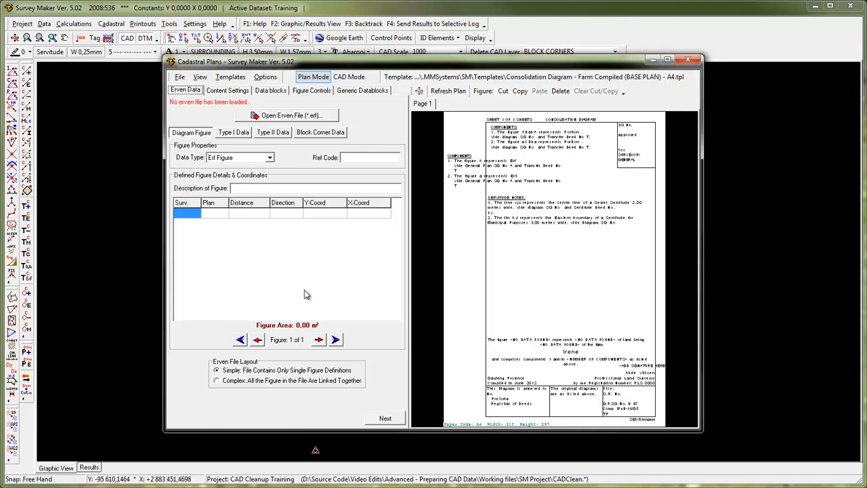
- Open the plan template General Plan - Township (BASE PLAN) - A0-1Sheet-BlockCorners.tpl
left_click(243, 79)
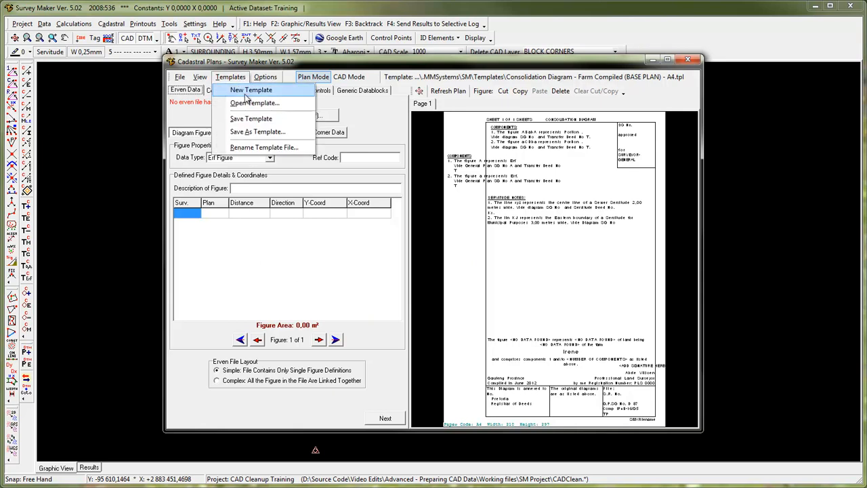
left_click(295, 104)
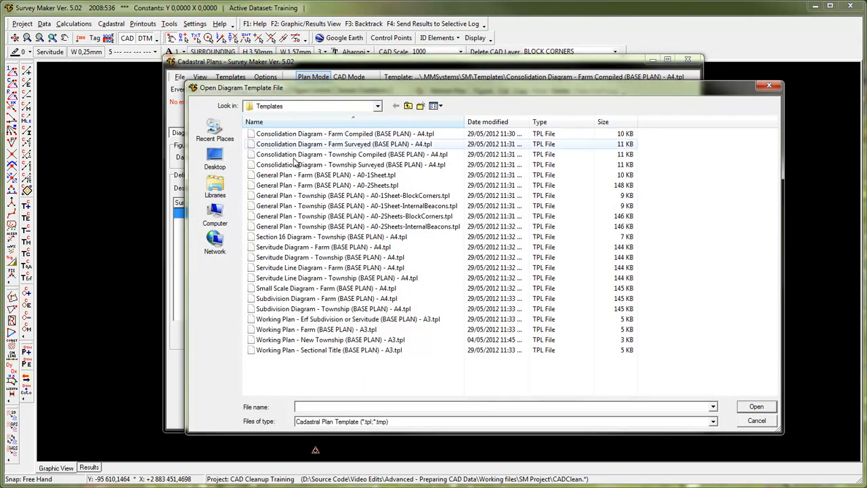
left_click(300, 196)
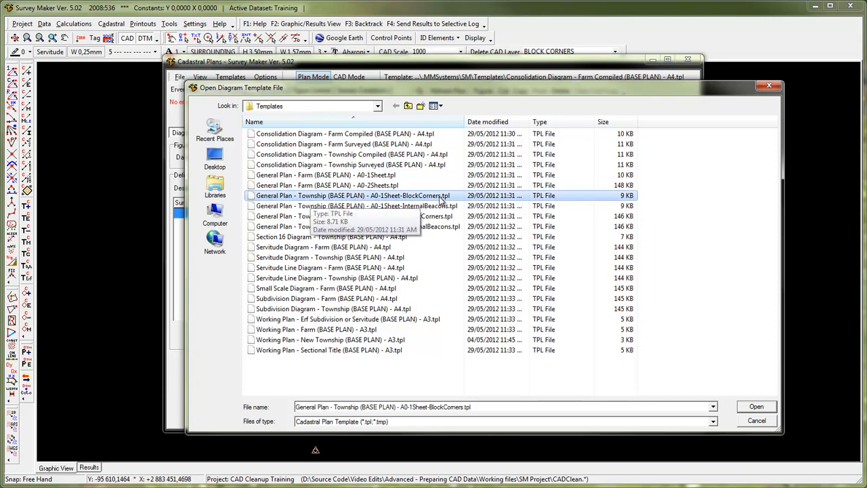
left_click(772, 407)
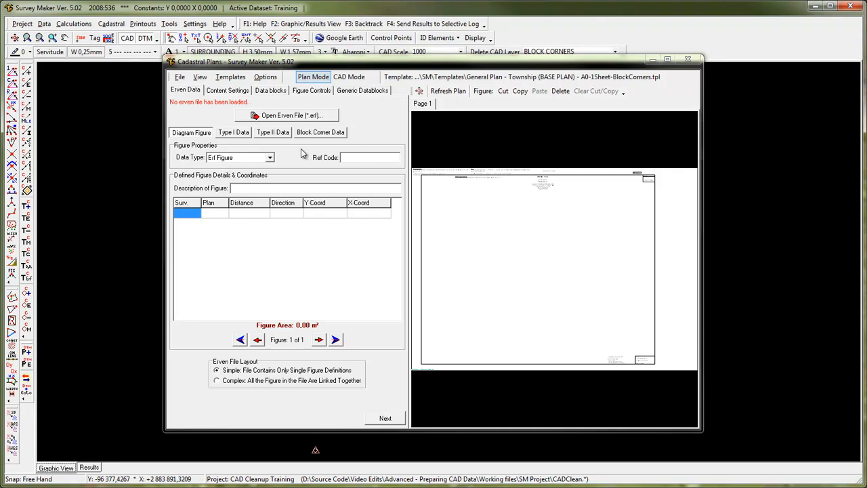
- Load the erven file CADClean.erf from the SM Project folder
left_click(332, 117)
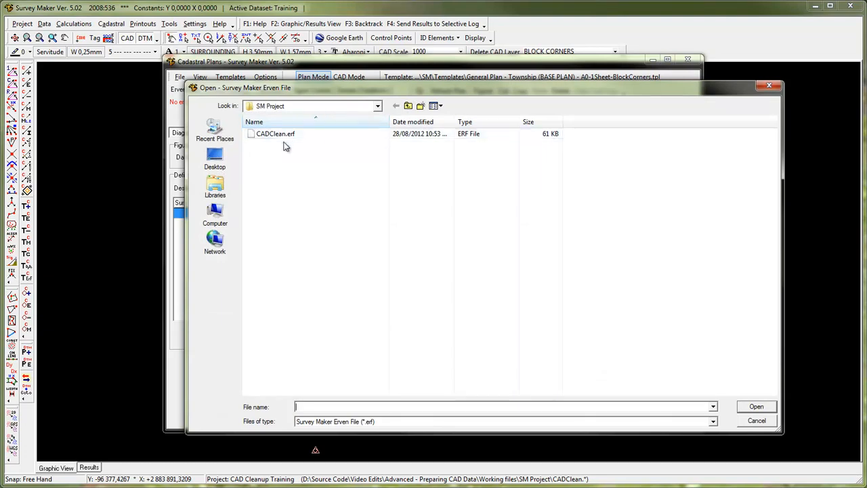
left_click(285, 135)
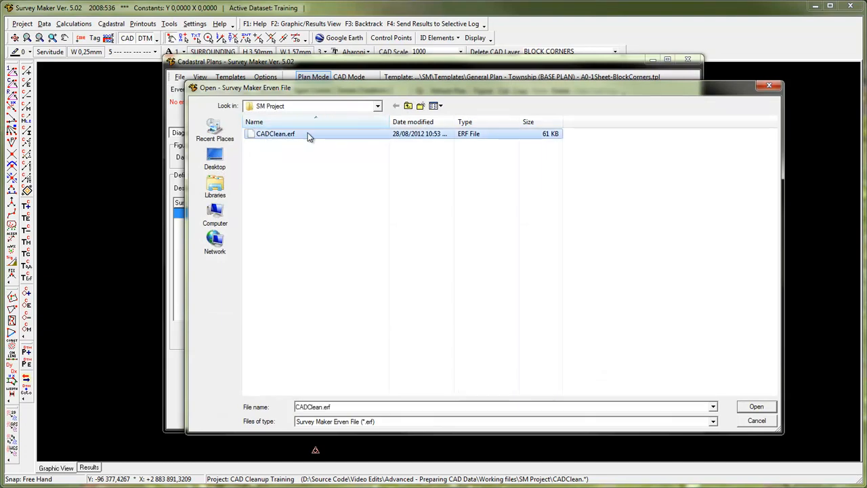
left_click(769, 408)
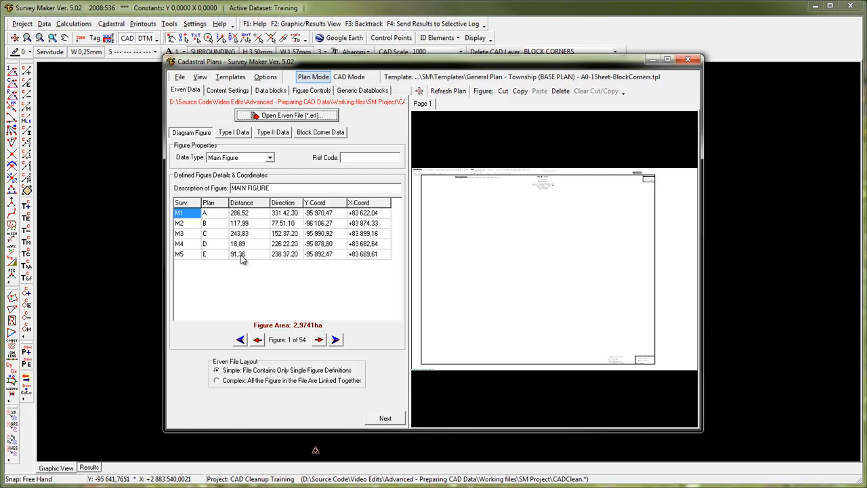
- Move the Cadastral Plans window aside, browse the erven figures up to figure 8 and return to the main figure
left_click_drag(319, 65, 468, 60)
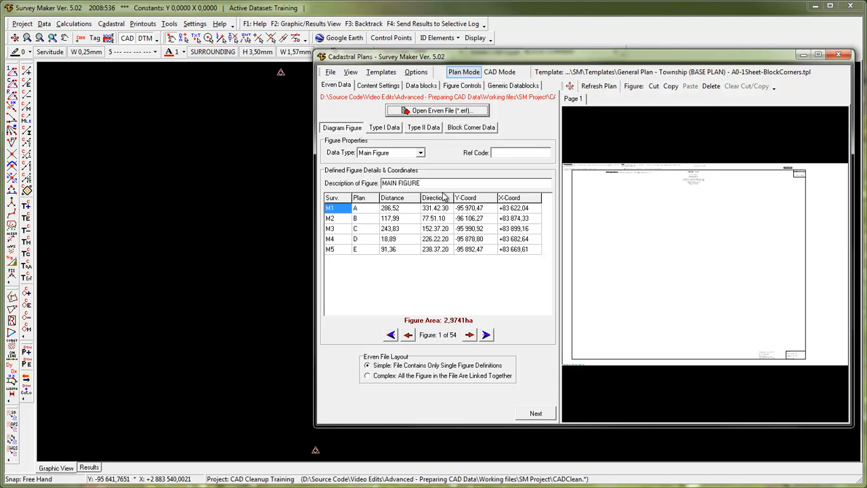
left_click(471, 336)
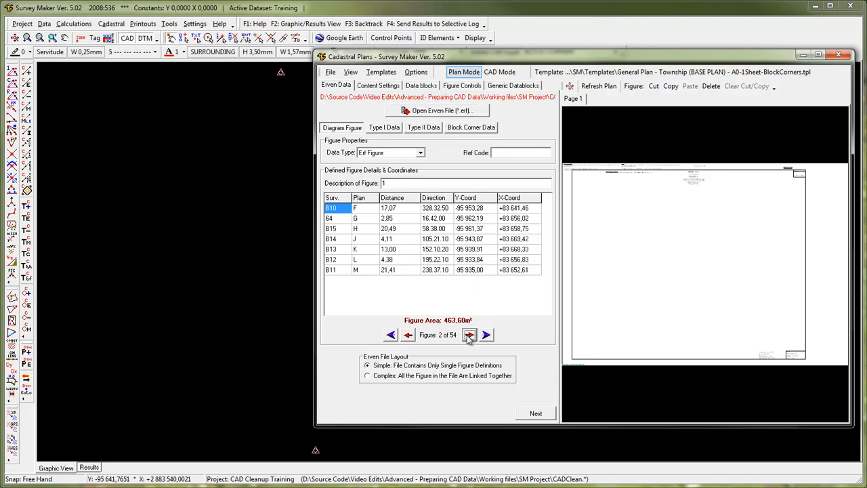
left_click(471, 336)
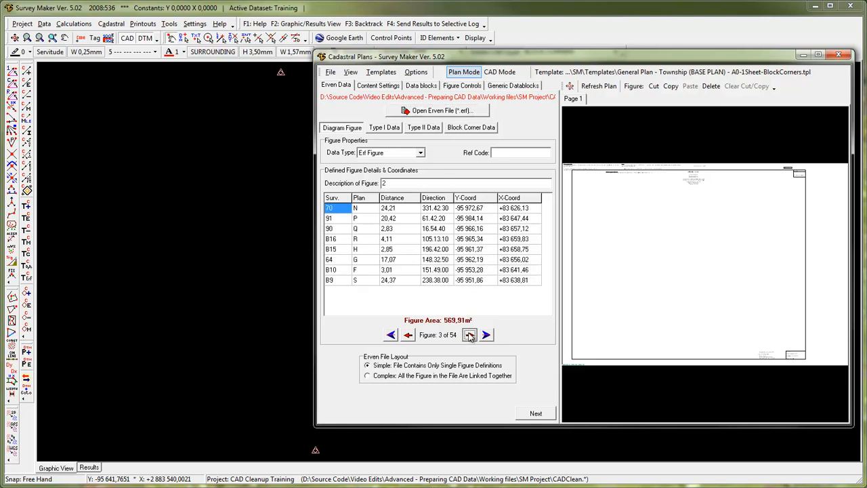
left_click(470, 336)
left_click(471, 336)
left_click(470, 336)
left_click(471, 336)
left_click(470, 336)
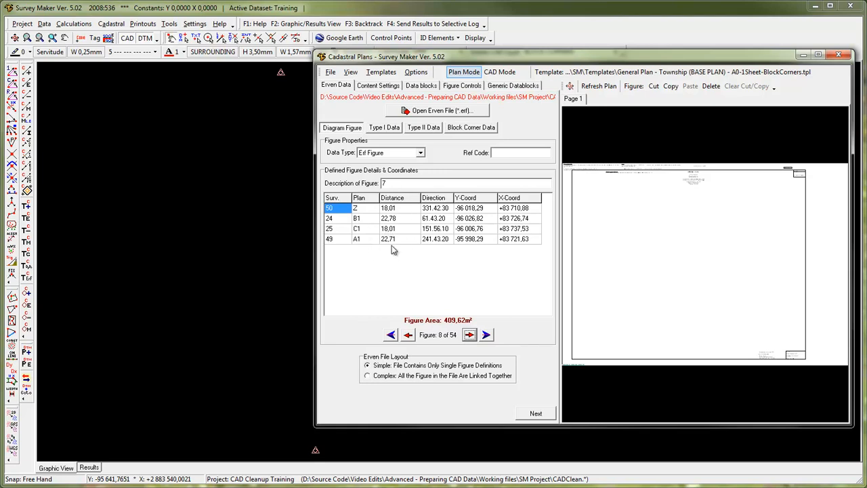
left_click(391, 335)
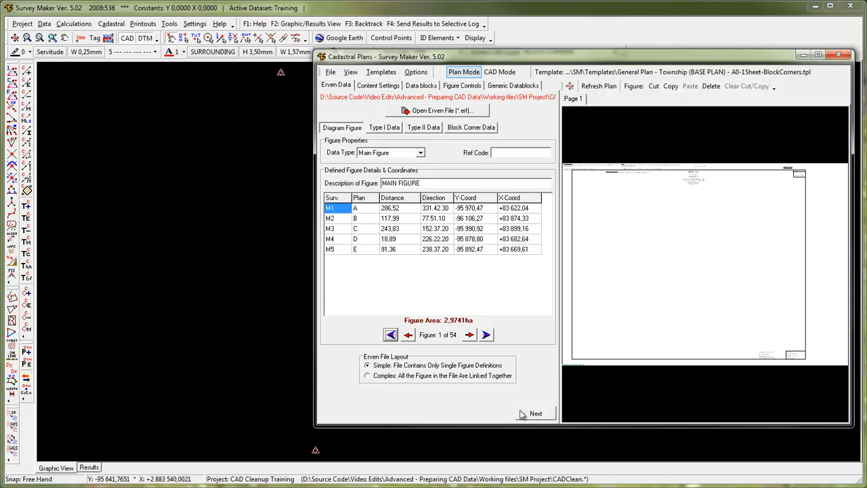
- Look over the content settings, data block settings and erven data, ending at the content settings
left_click(549, 416)
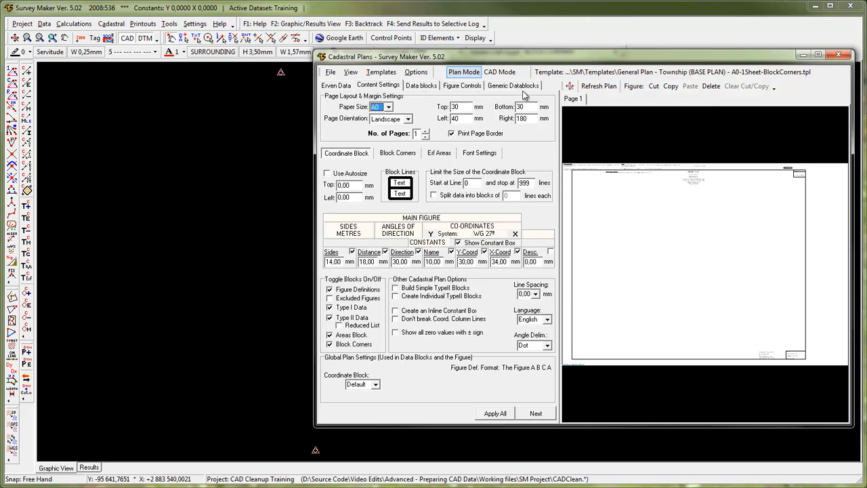
left_click(549, 418)
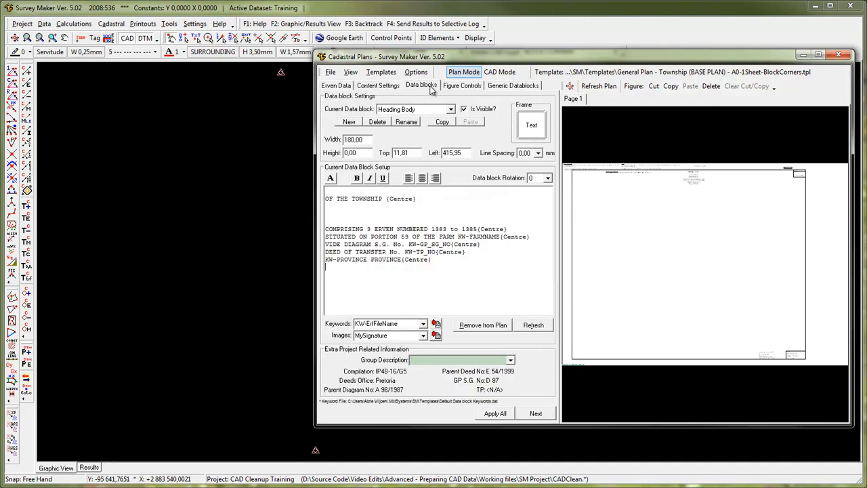
left_click(396, 88)
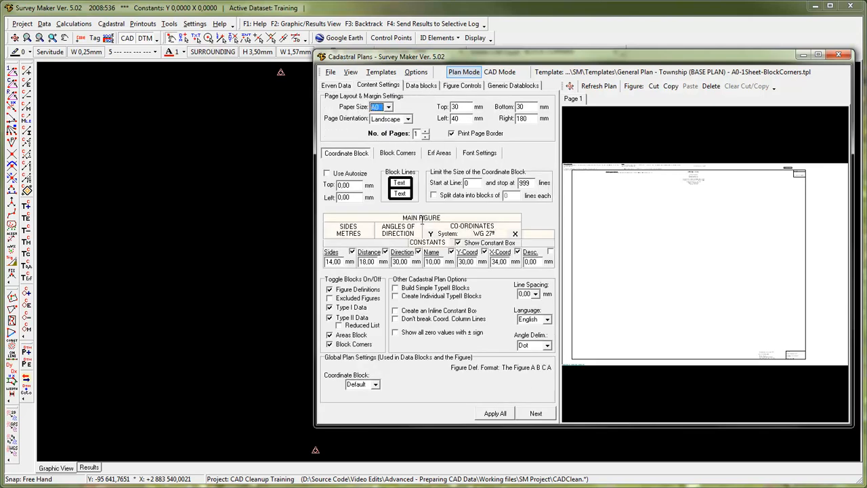
left_click(342, 88)
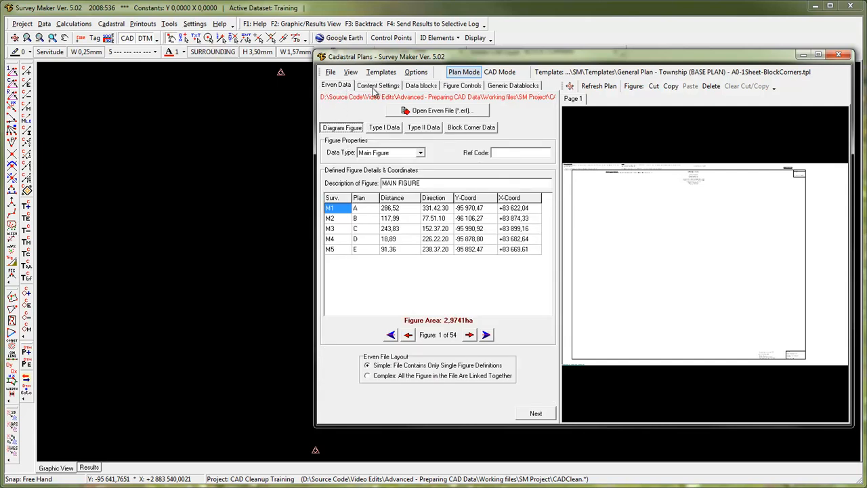
left_click(535, 415)
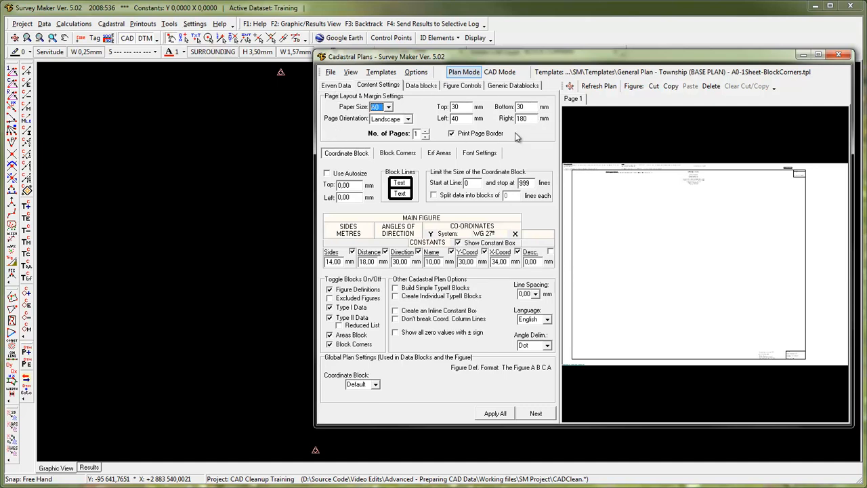
- Try the Portrait page orientation with the preview fitted to view, and restore Landscape
left_click(407, 120)
left_click(400, 135)
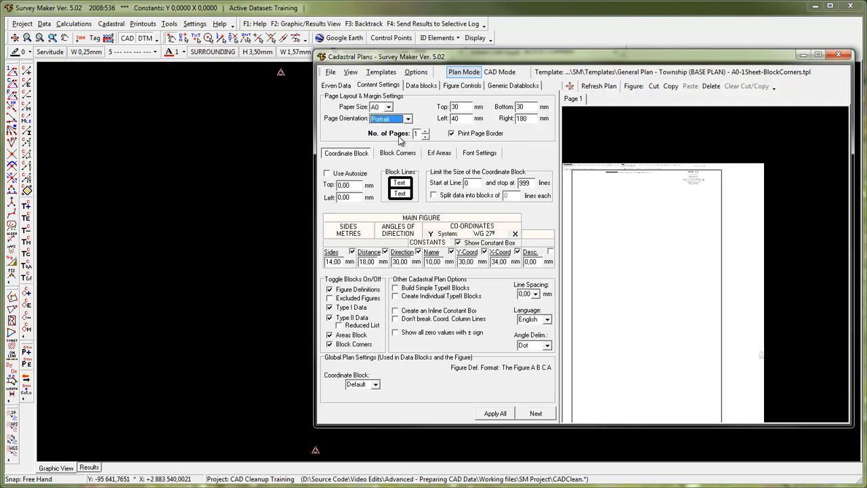
left_click(570, 86)
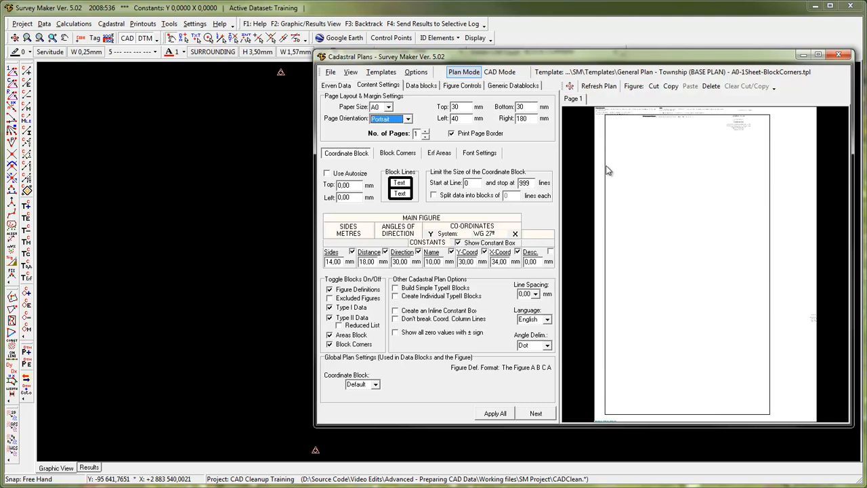
left_click(409, 120)
left_click(412, 128)
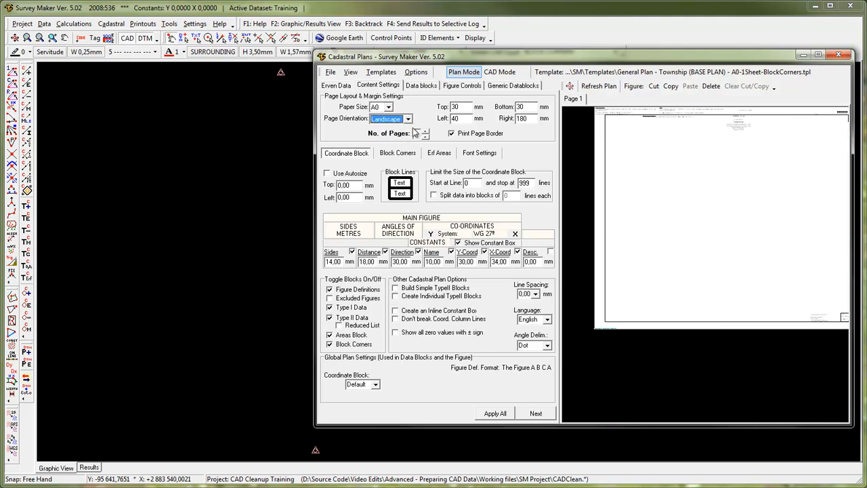
left_click(570, 86)
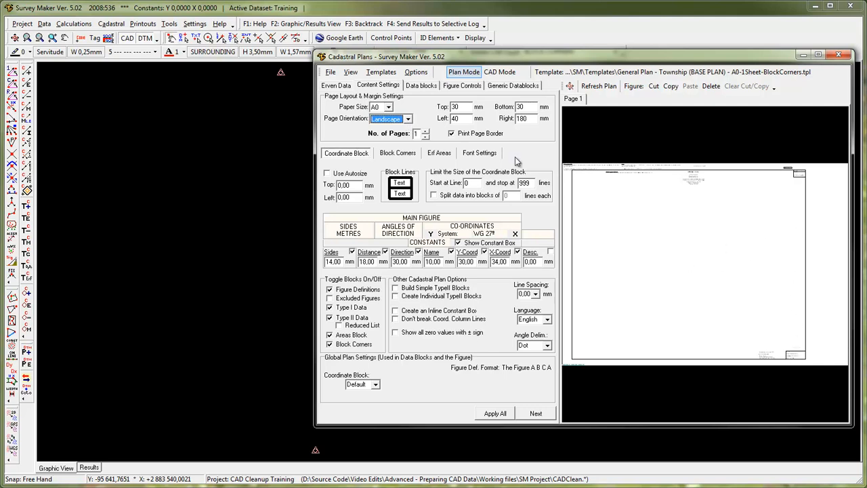
- Try a page margin of 100 mm on the plan's right side and restore it to 180 mm
double_click(521, 118)
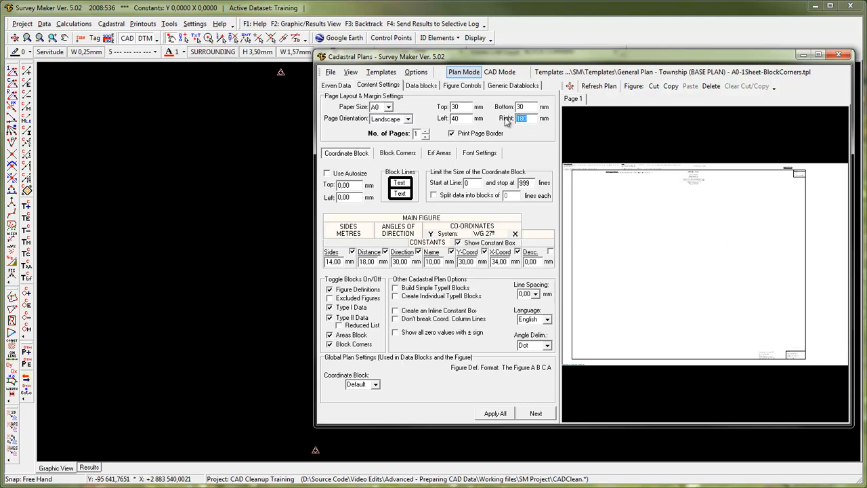
type("10")
key("Return")
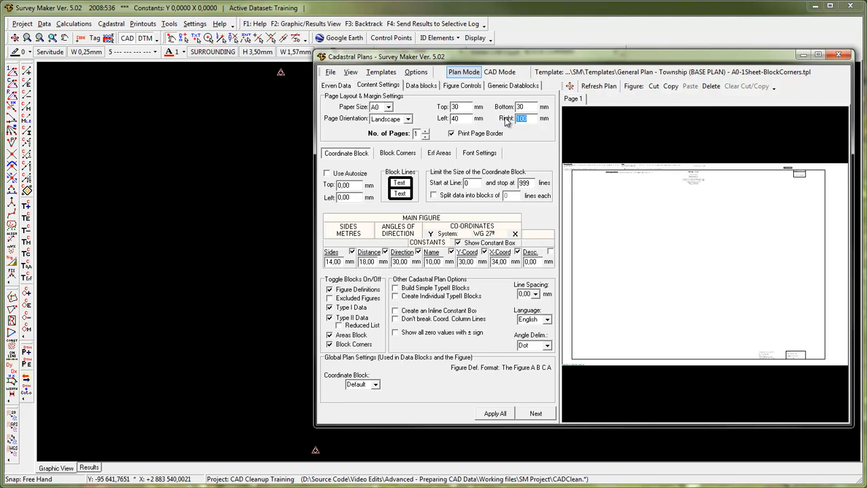
type("180")
key("Return")
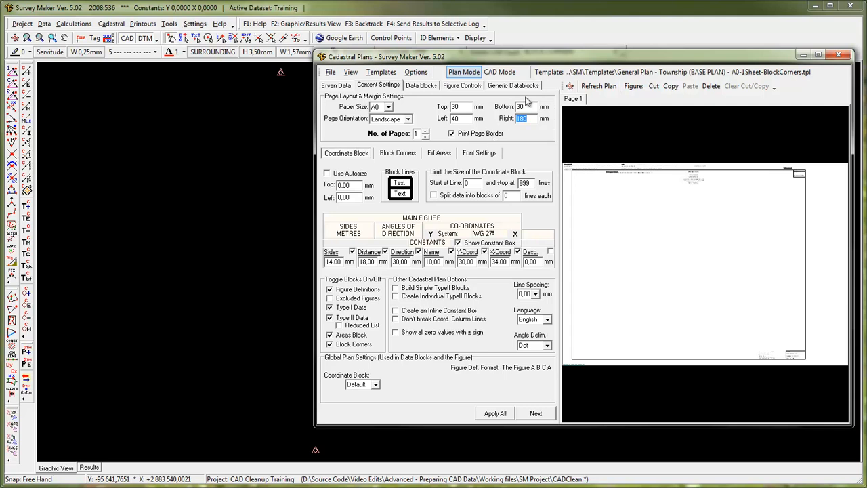
- Increase the plan's number of pages to 3 and view the individual pages
left_click(425, 130)
left_click(426, 131)
left_click(620, 100)
left_click(597, 100)
left_click(578, 101)
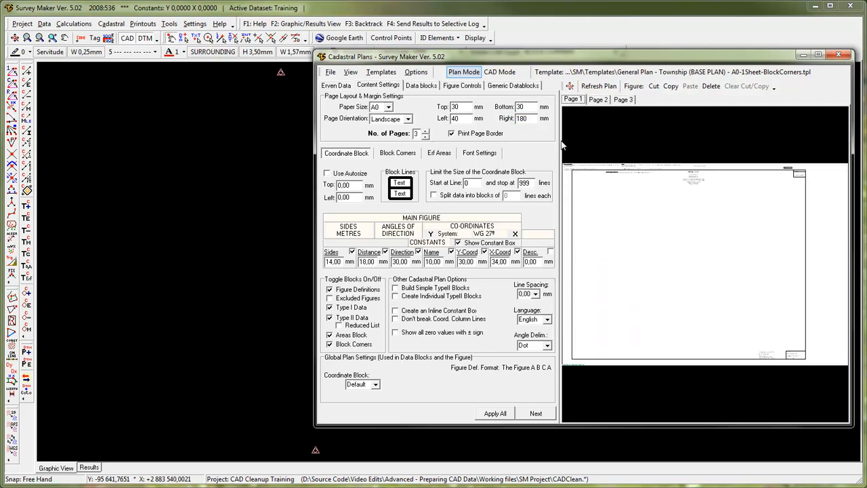
left_click(621, 100)
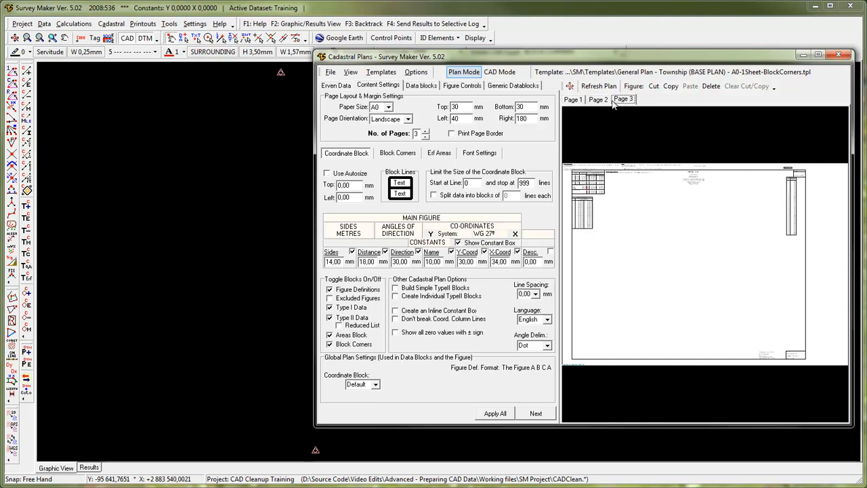
- Reduce the plan's number of pages to 1, checking page 2 before its removal
left_click(425, 136)
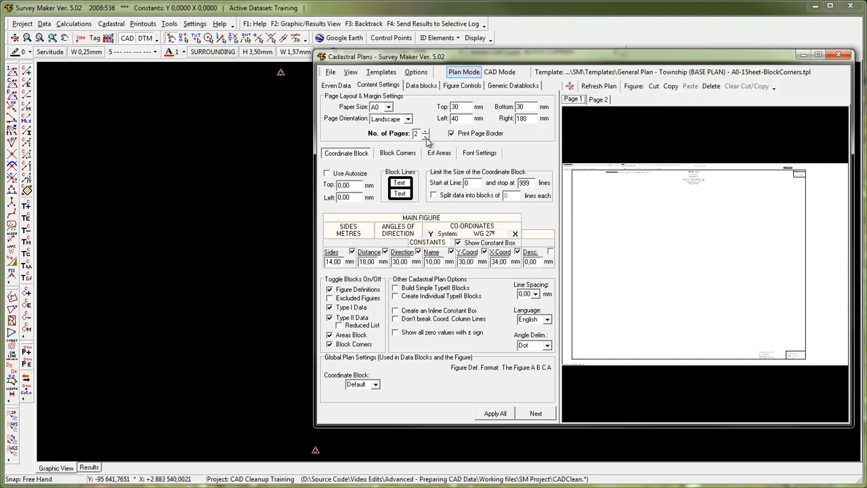
left_click(598, 99)
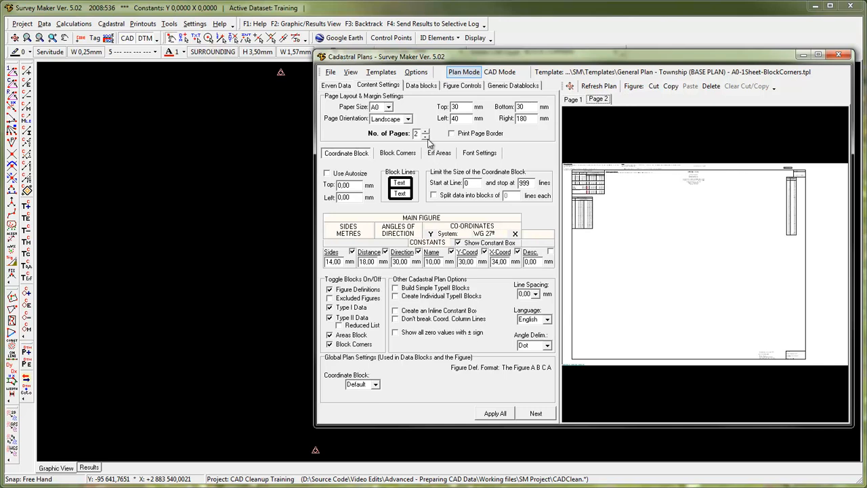
left_click(427, 137)
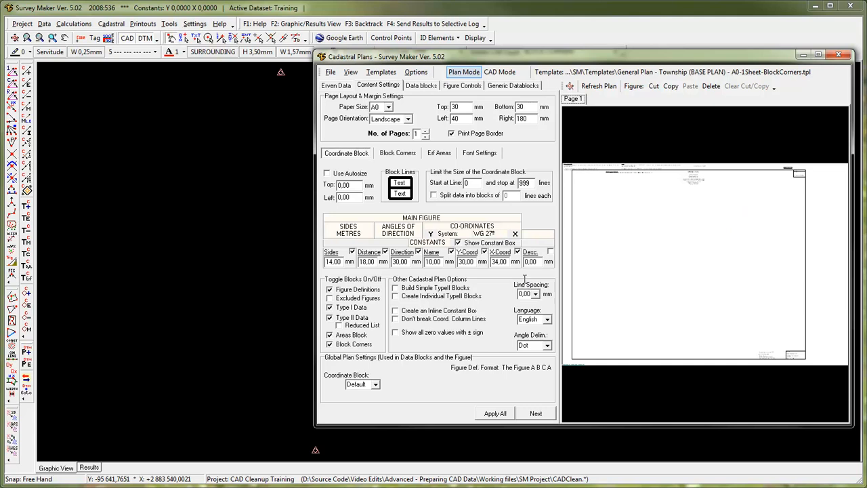
left_click(390, 73)
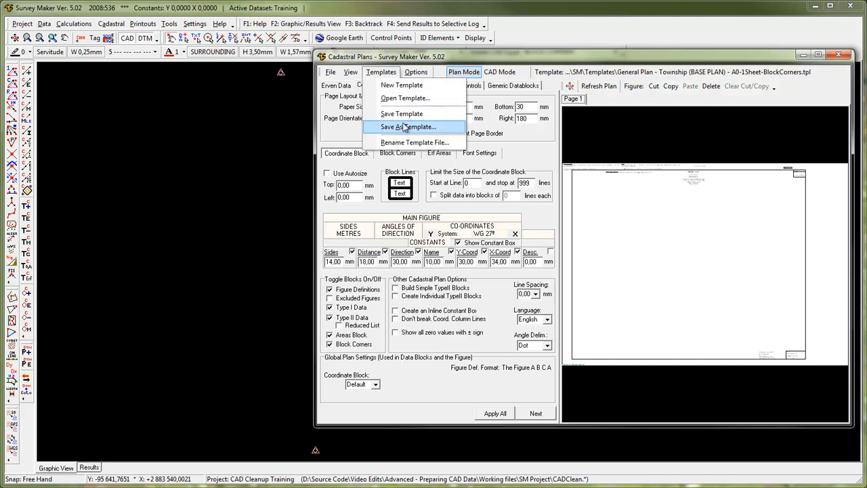
left_click(456, 120)
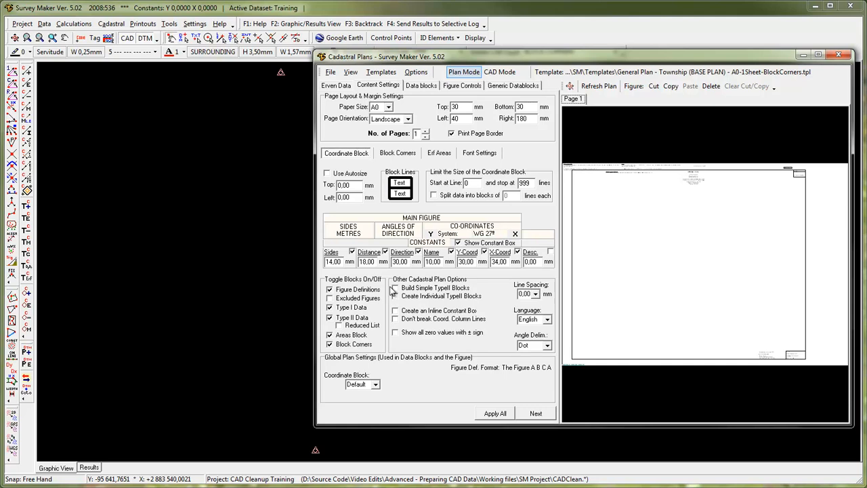
- Apply all content settings to the plan and inspect the main figure and block corner coordinate tables
left_click(496, 413)
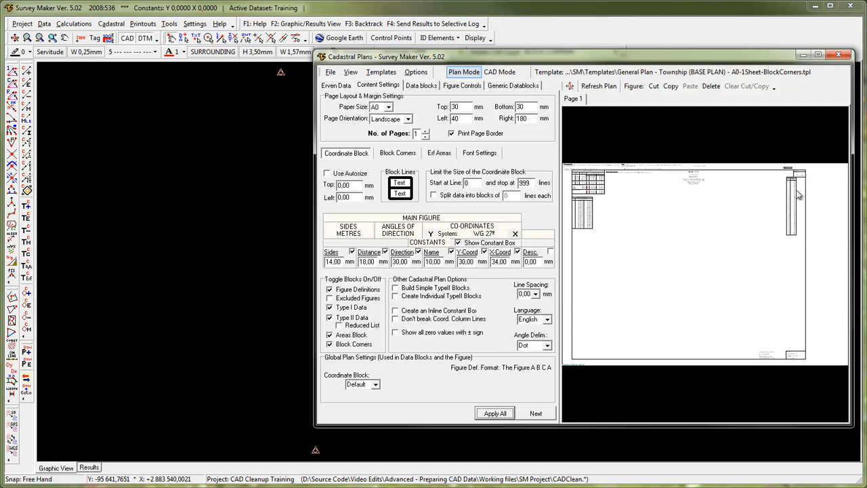
left_click(594, 193)
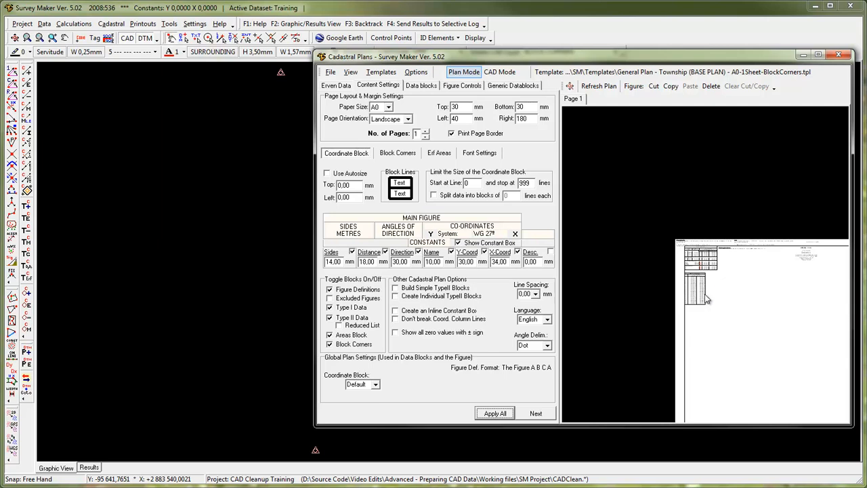
scroll(705, 302, "up", 5)
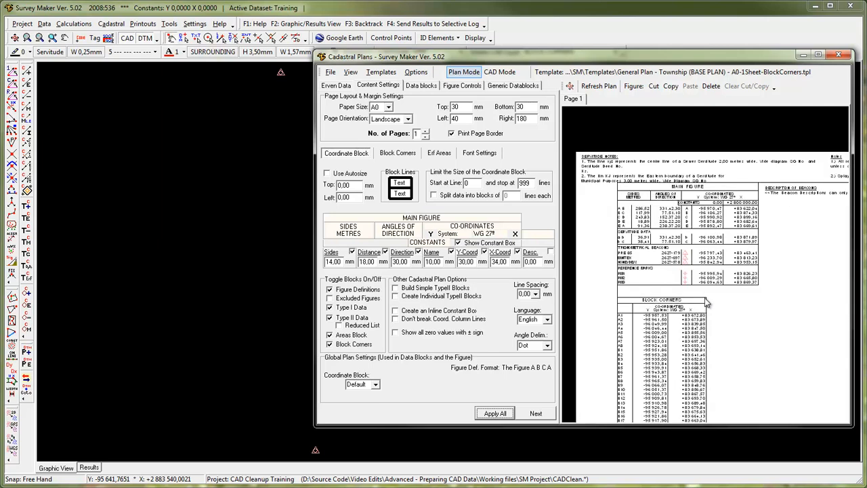
scroll(705, 302, "down", 5)
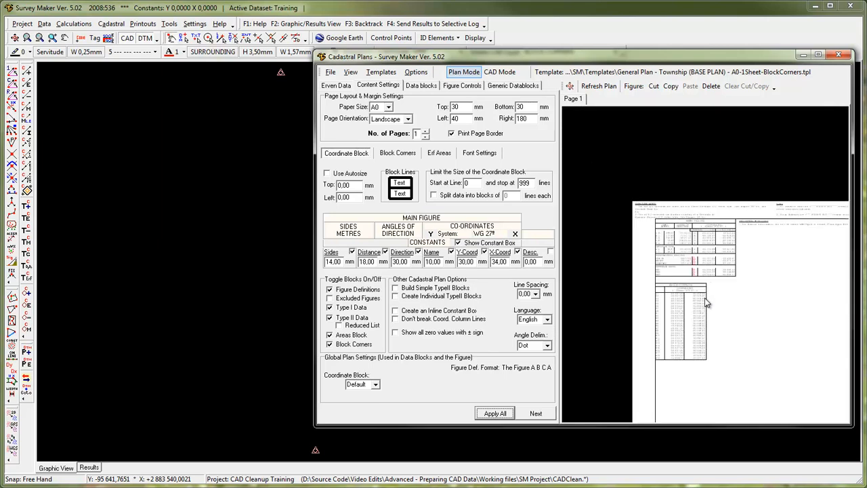
- Examine the block corner coordinates and the erf areas table on the plan page
scroll(706, 303, "down", 2)
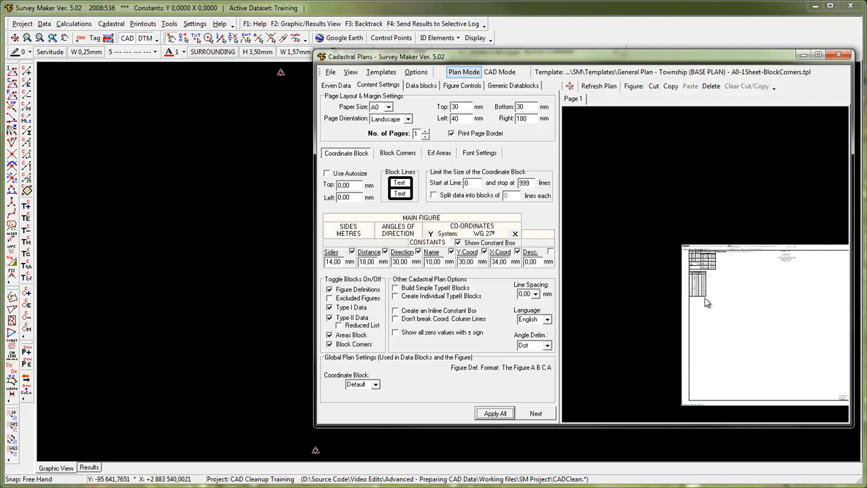
scroll(704, 302, "up", 5)
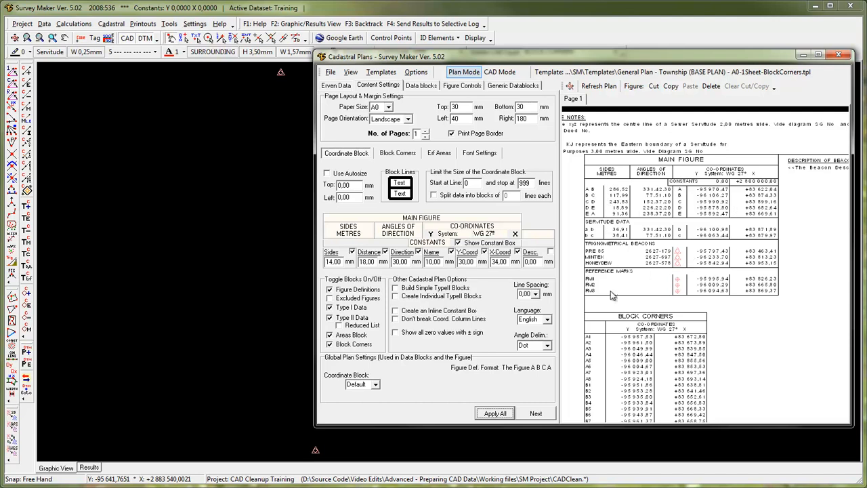
scroll(679, 371, "down", 3)
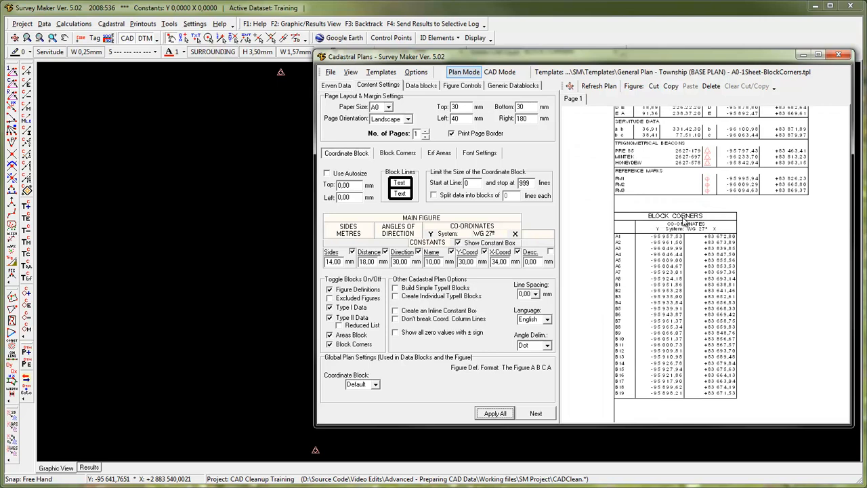
scroll(675, 311, "down", 3)
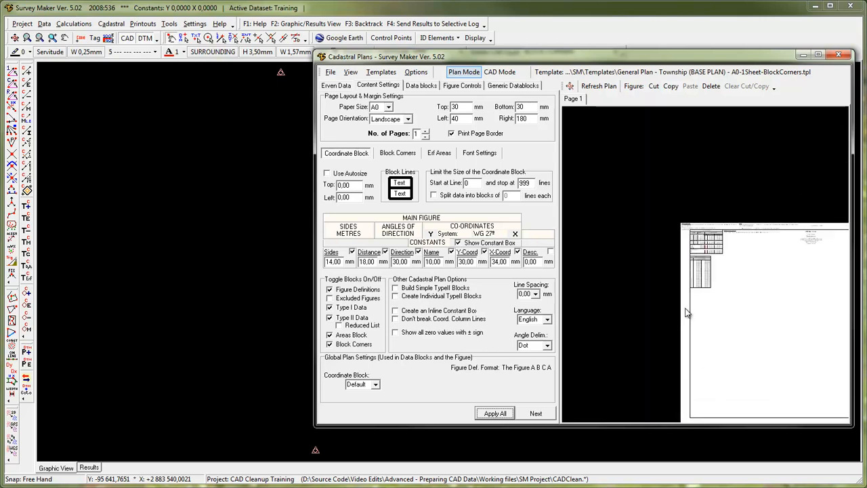
scroll(785, 246, "up", 3)
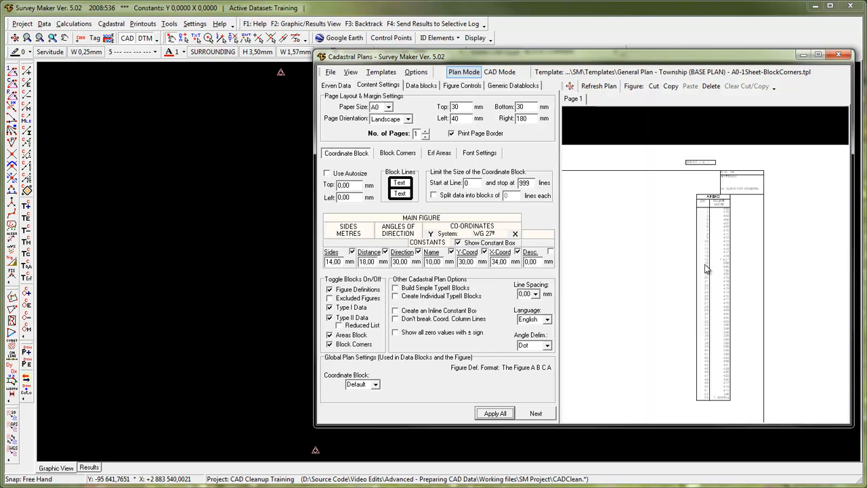
scroll(729, 243, "up", 2)
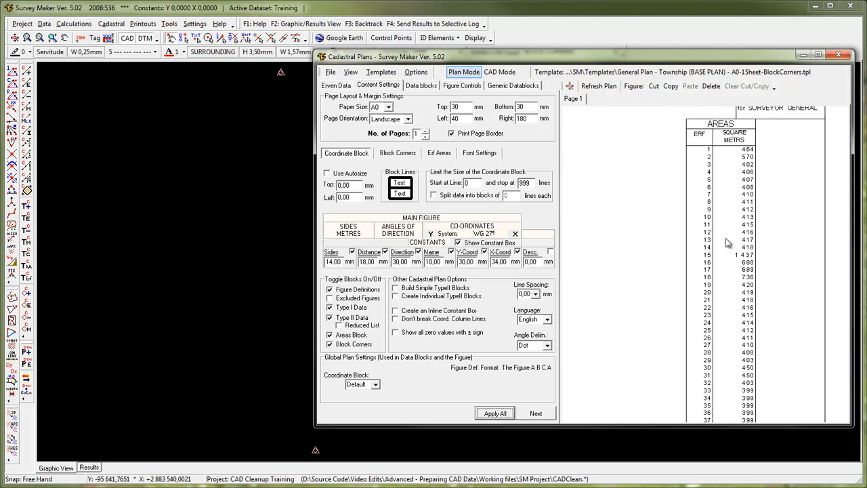
scroll(770, 141, "up", 2)
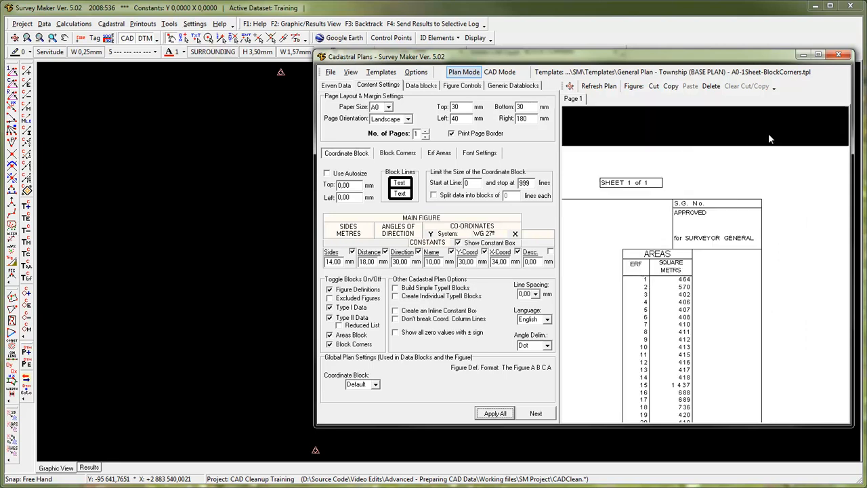
- Move the erf areas table directly beneath the Surveyor General approval box, with its top at 28 mm
left_click(651, 256)
left_click_drag(651, 256, 665, 283)
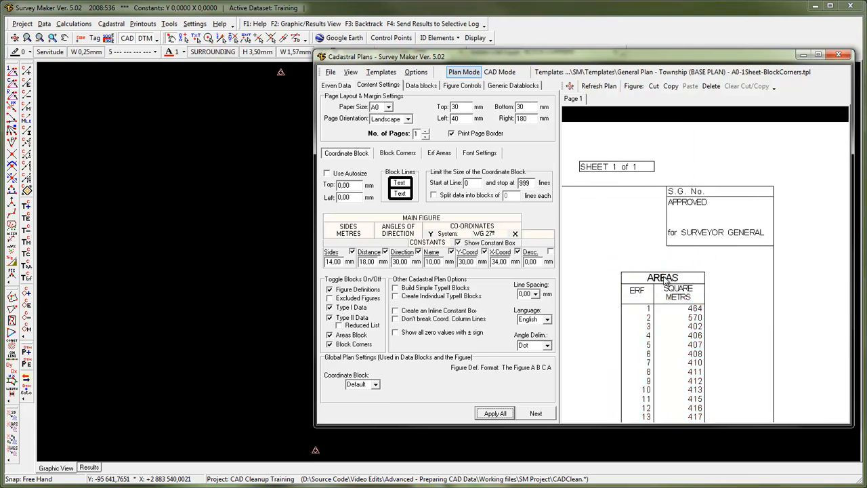
left_click(440, 154)
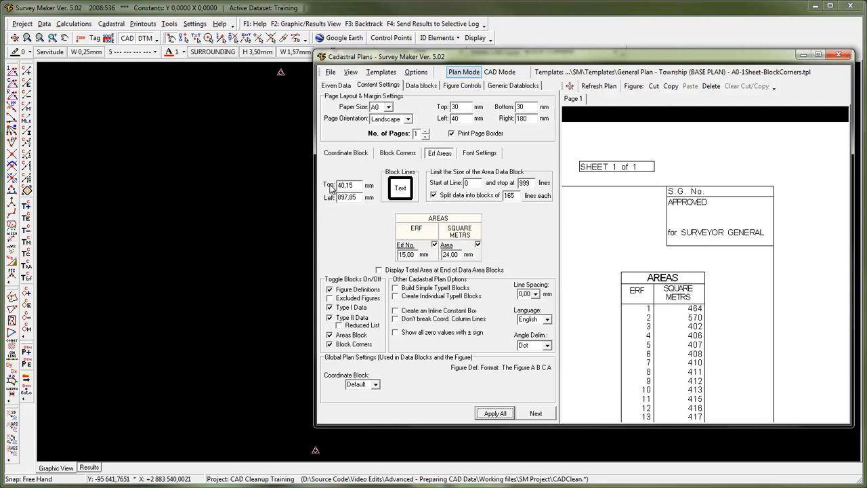
left_click(669, 282)
left_click_drag(668, 282, 737, 260)
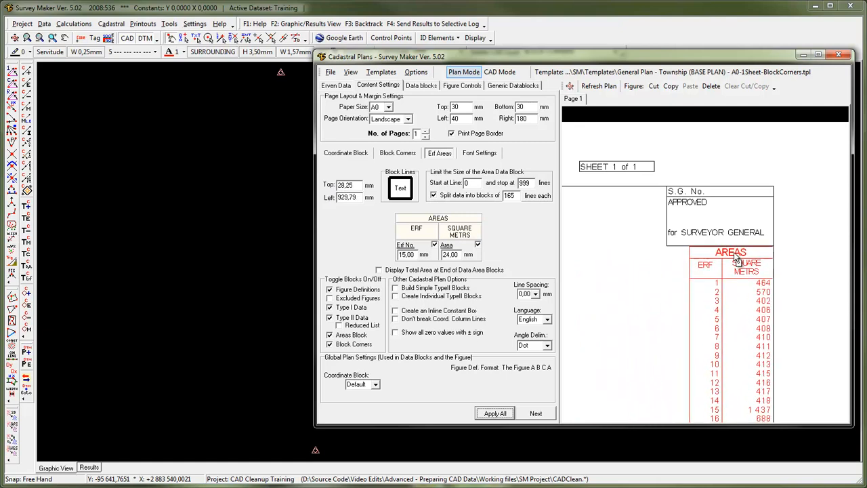
left_click_drag(735, 257, 736, 254)
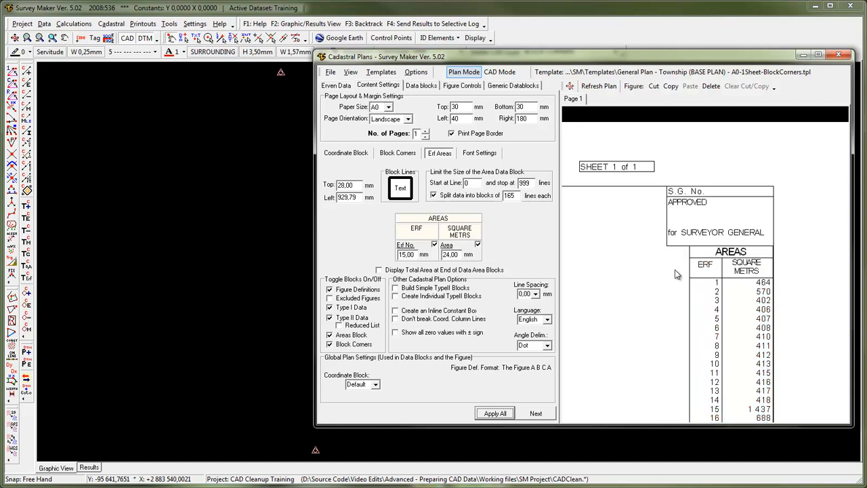
- Set the erf areas table's left position to 930 mm and apply the settings
left_click(360, 199)
double_click(359, 199)
type("930")
left_click(496, 413)
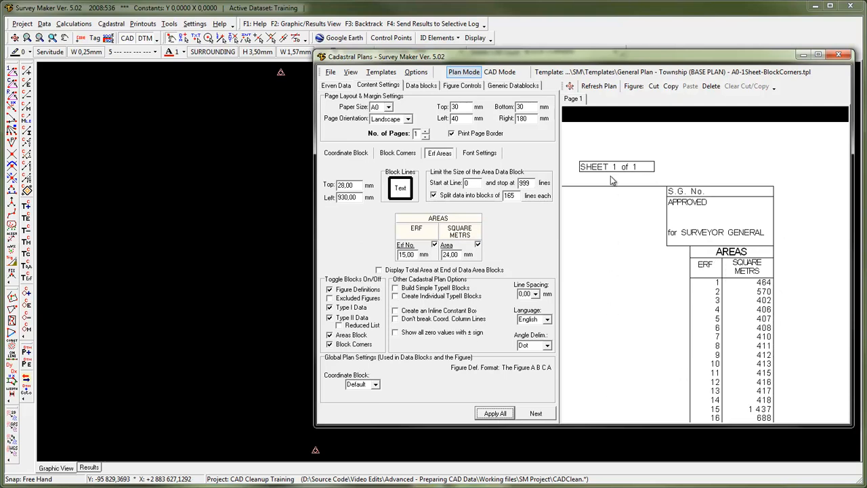
- Shift the sheet number block slightly towards the approval box, to about 886 mm left, and refresh the whole plan
mouse_move(602, 175)
left_mouse_down()
mouse_move(626, 210)
mouse_move(592, 257)
mouse_move(611, 171)
mouse_move(627, 161)
mouse_move(607, 234)
mouse_move(619, 173)
left_mouse_up()
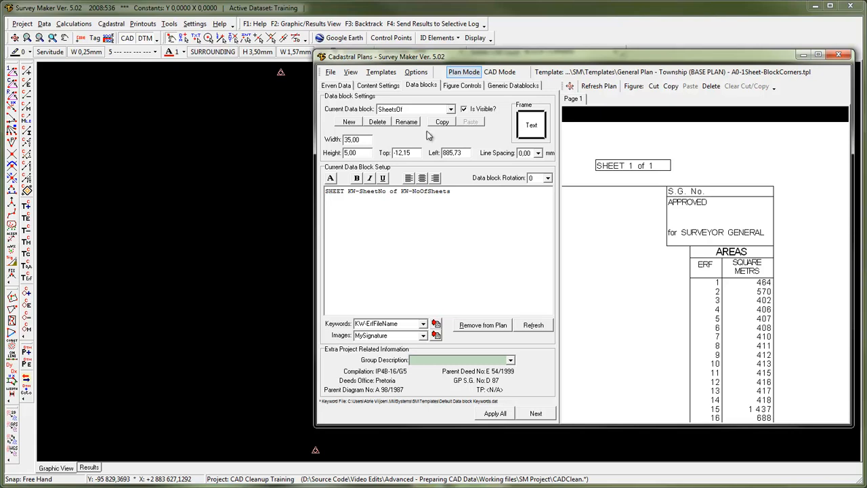
left_click(381, 86)
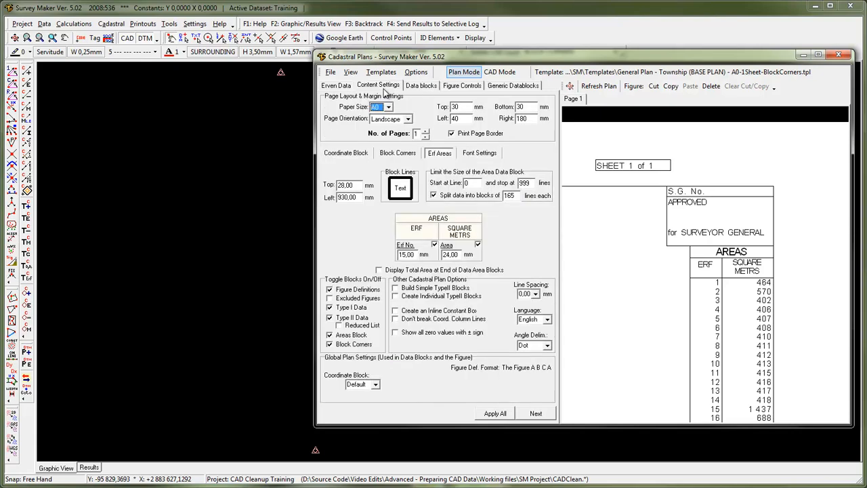
left_click(599, 86)
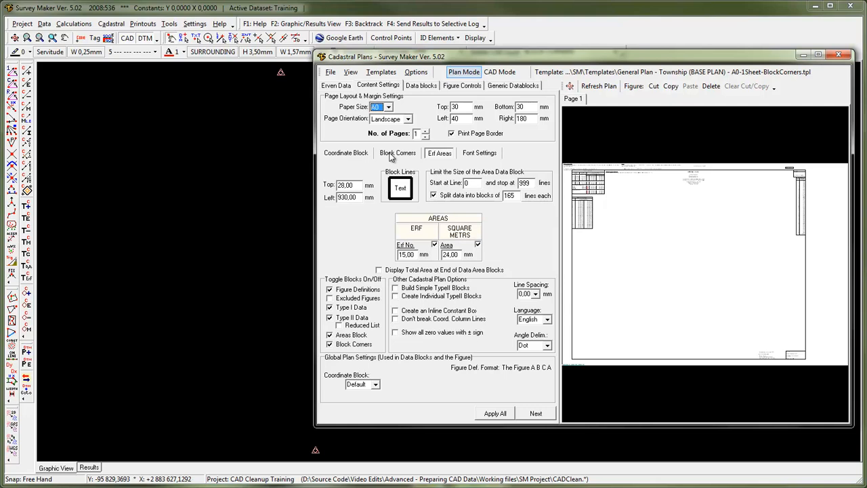
- Review the content settings for the coordinate block, block corners and erf areas
left_click(392, 155)
left_click(363, 159)
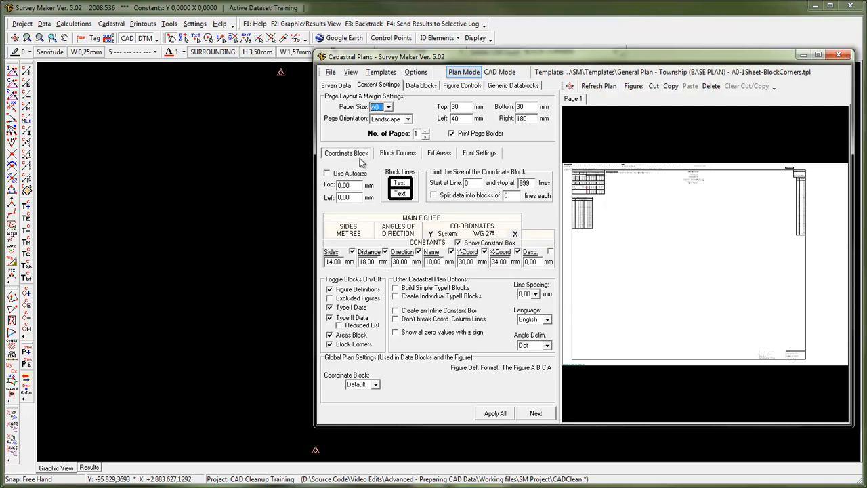
left_click(392, 157)
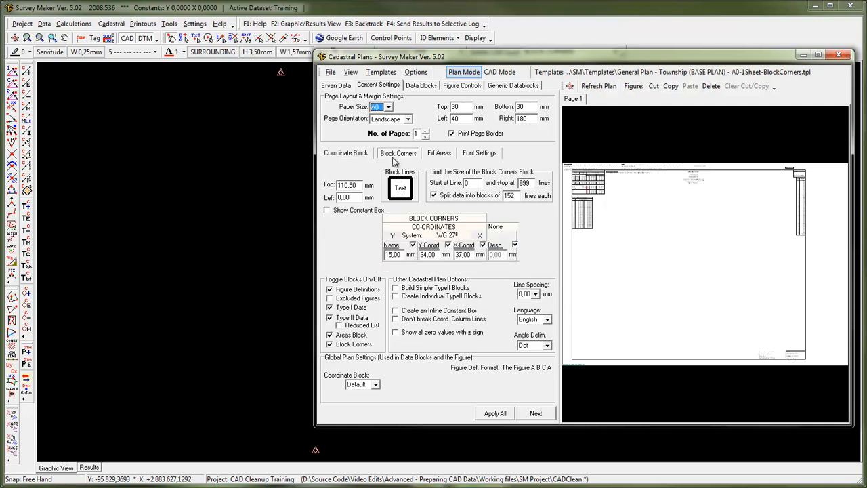
left_click(439, 157)
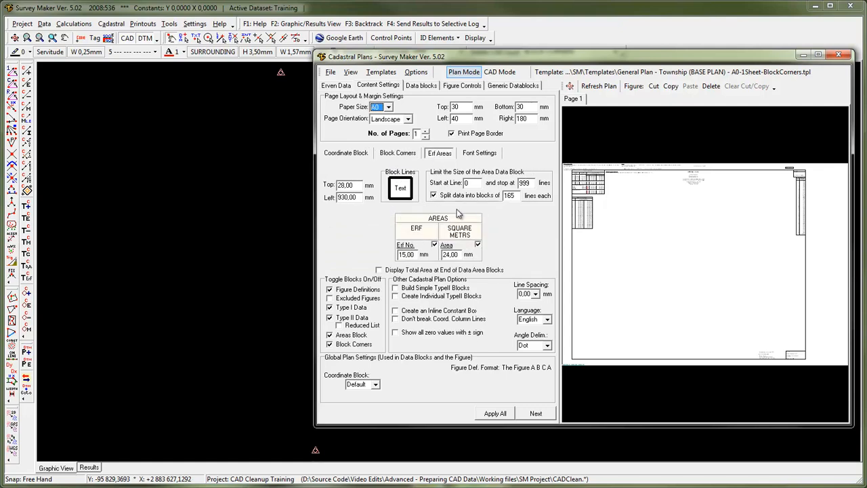
- Check the default coordinate block font and its text size in the font settings
left_click(487, 156)
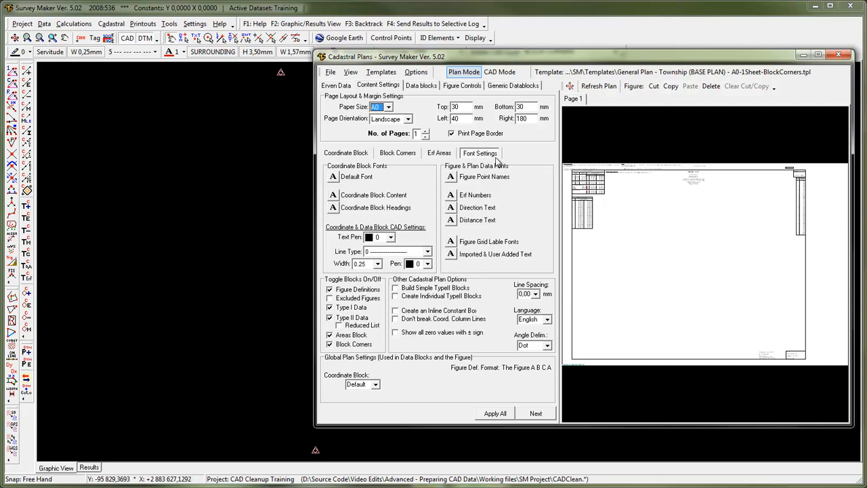
left_click(334, 176)
left_click_drag(421, 197, 624, 159)
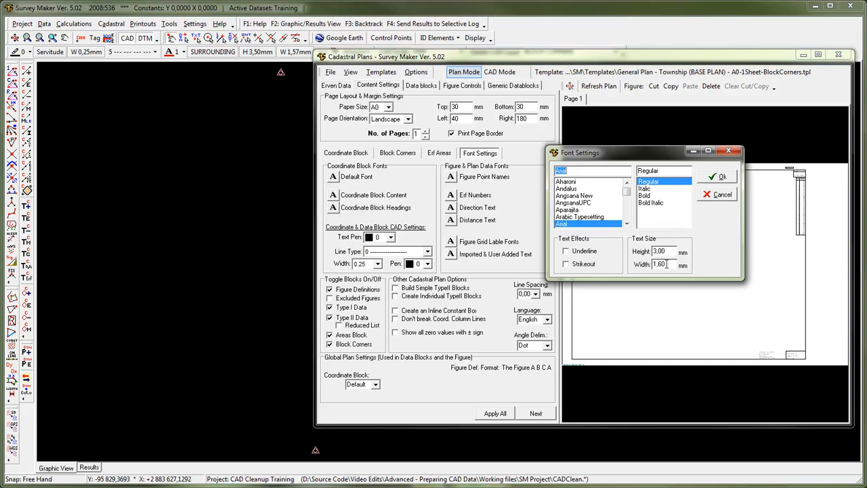
left_click(728, 179)
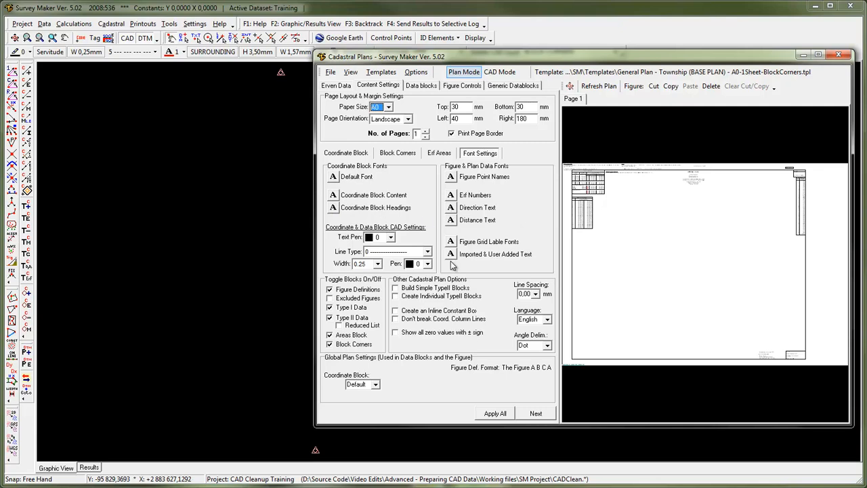
- Try the AngsanaUPC font for the figure point names and restore it to Arial
left_click(450, 178)
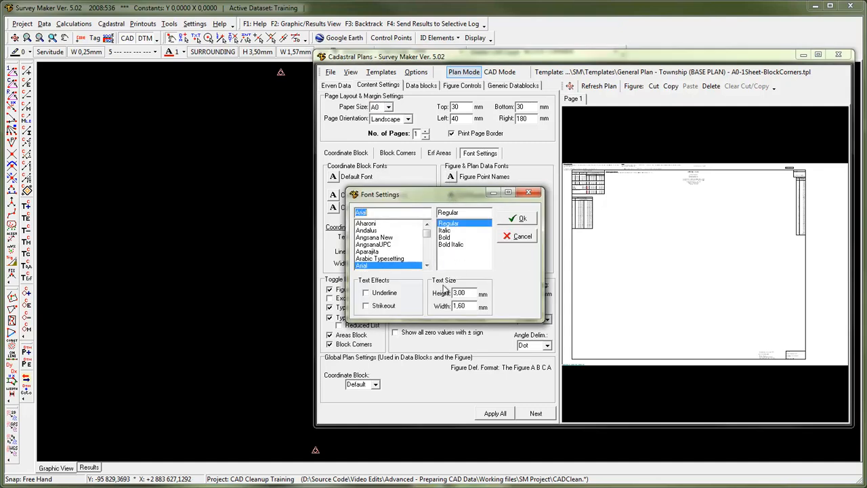
left_click(393, 245)
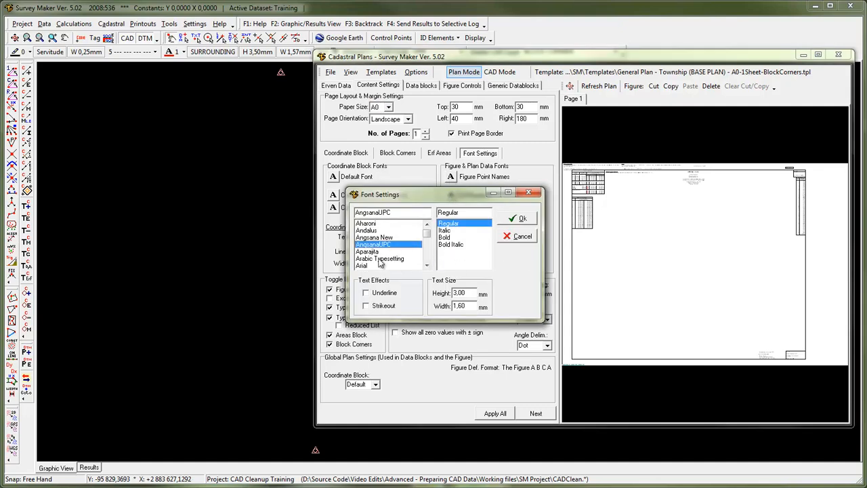
left_click(373, 265)
left_click(512, 218)
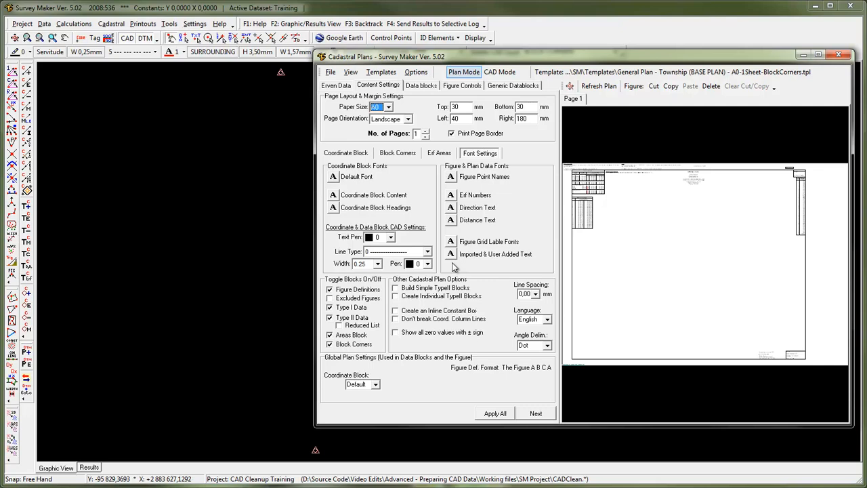
- Examine the general plan heading and view the setup of its heading body and total sheets data blocks
left_click(367, 154)
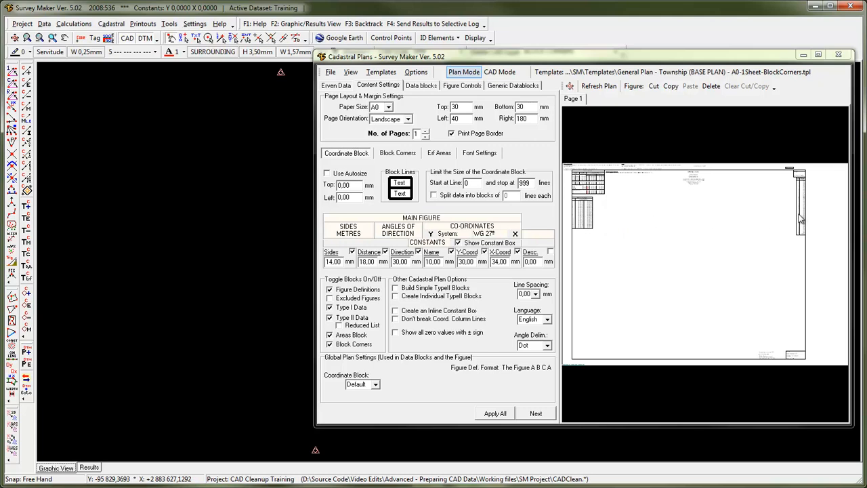
left_click_drag(698, 181, 730, 311)
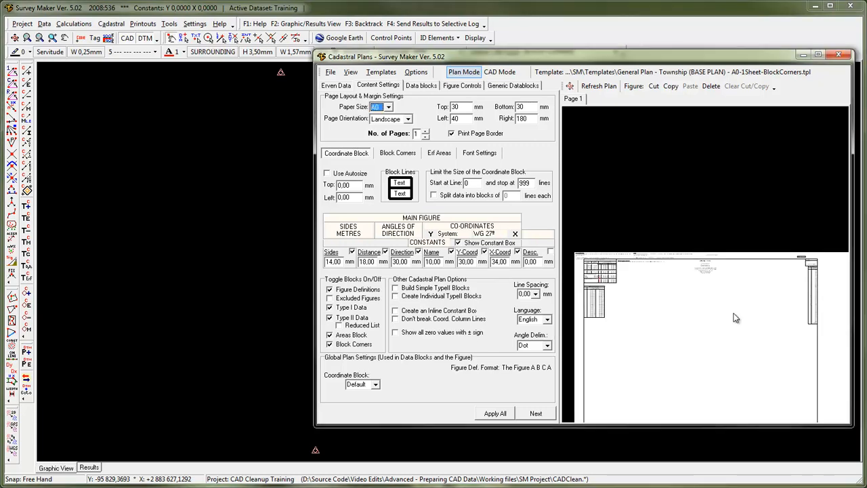
scroll(728, 310, "up", 5)
scroll(726, 307, "up", 2)
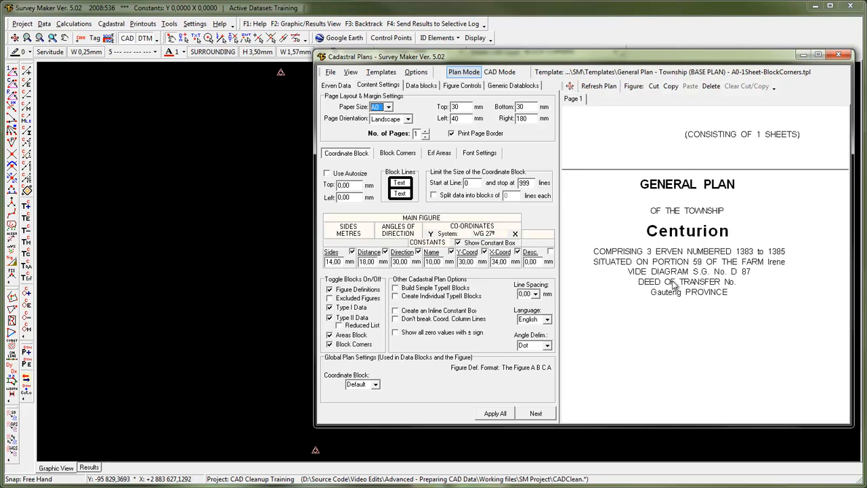
left_click(665, 256)
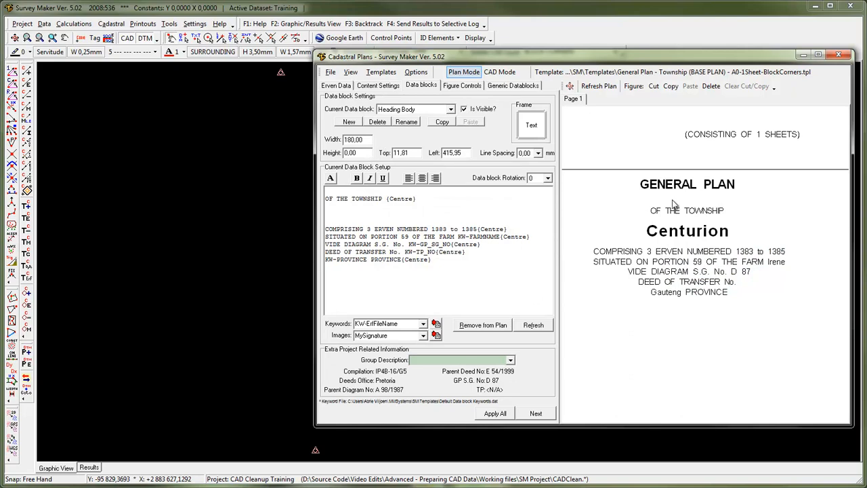
left_click(710, 138)
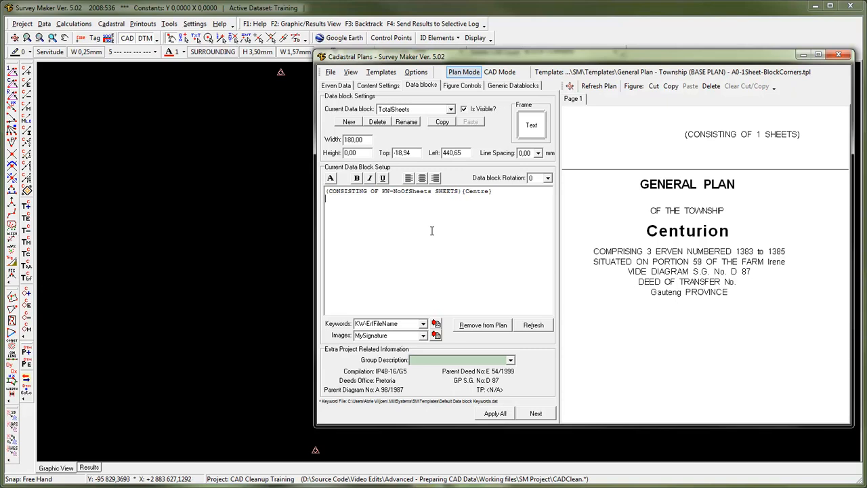
- Change the heading body text to state that the township comprises 53 erven numbered 1 to 53
left_click(617, 257)
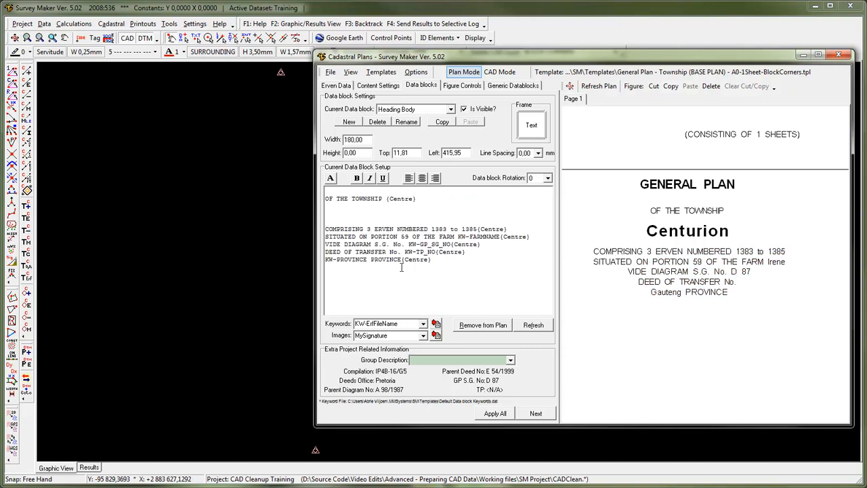
key("BackSpace")
type("53")
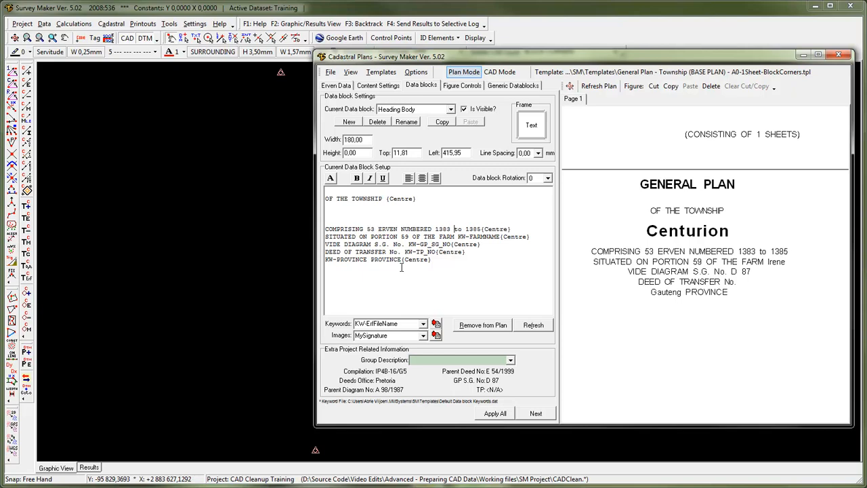
key("BackSpace")
key("BackSpace")
key("BackSpace")
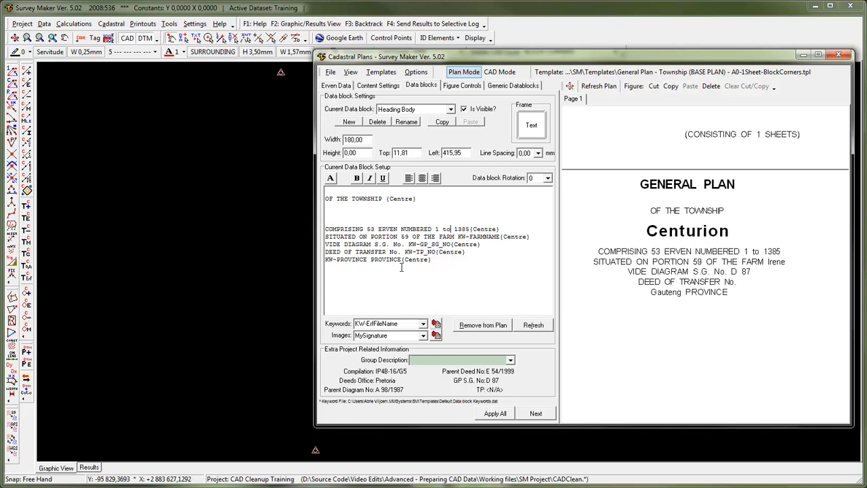
key("BackSpace")
key("BackSpace")
key("BackSpace")
key("BackSpace")
type("53")
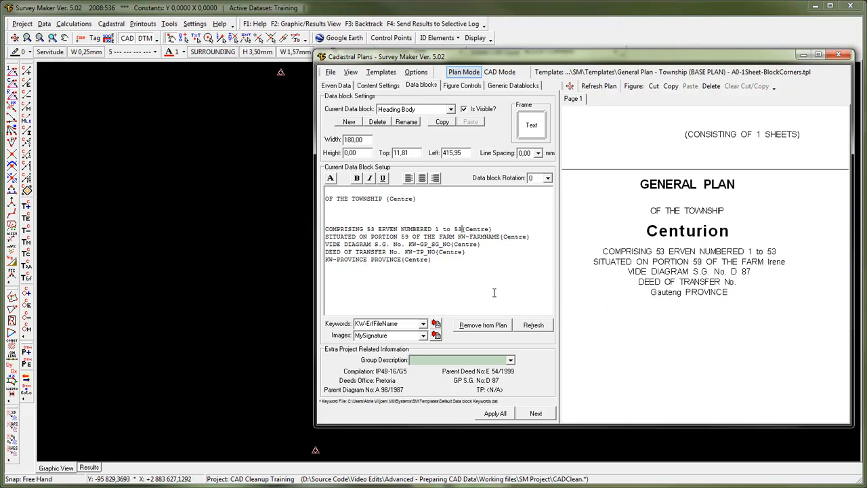
left_click_drag(404, 260, 328, 265)
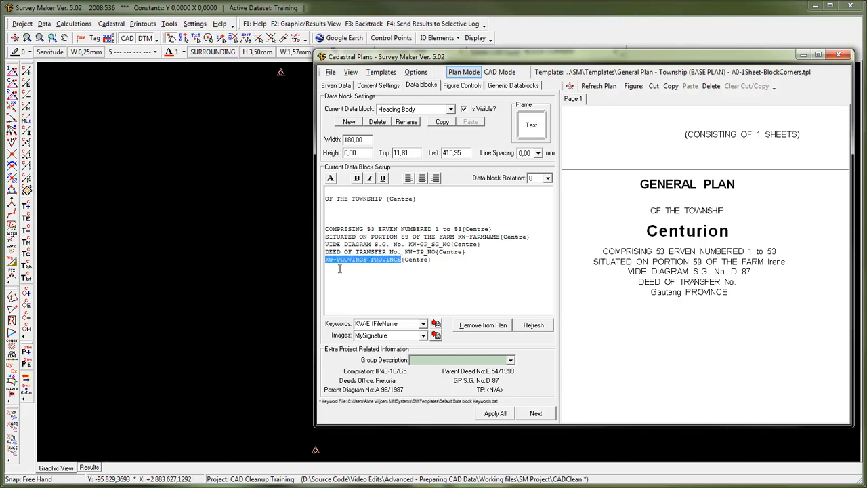
left_click(401, 267)
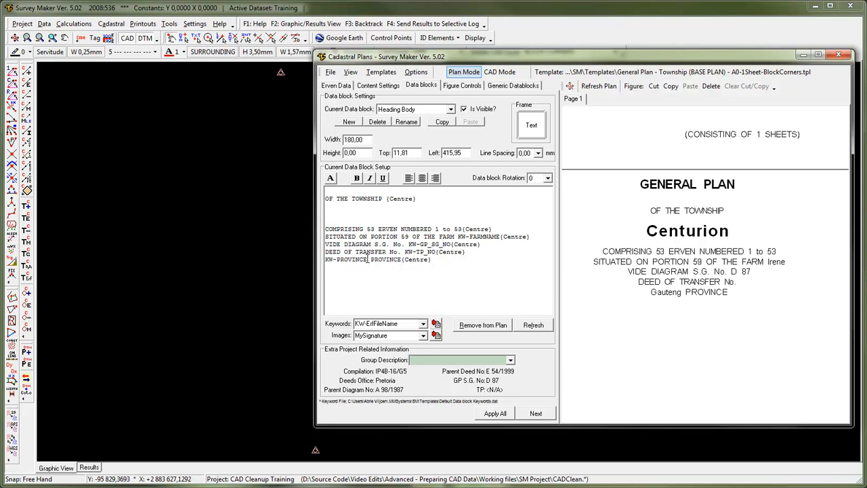
- Highlight the KW-PROVINCE keyword in the heading body text and open the setup of the TotalSheets data block
left_click_drag(357, 259, 326, 259)
left_click_drag(368, 260, 317, 261)
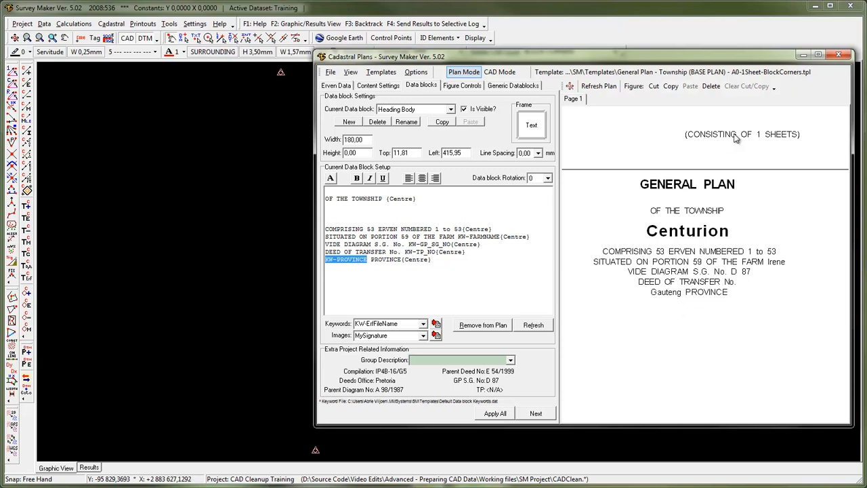
left_click_drag(771, 150, 713, 273)
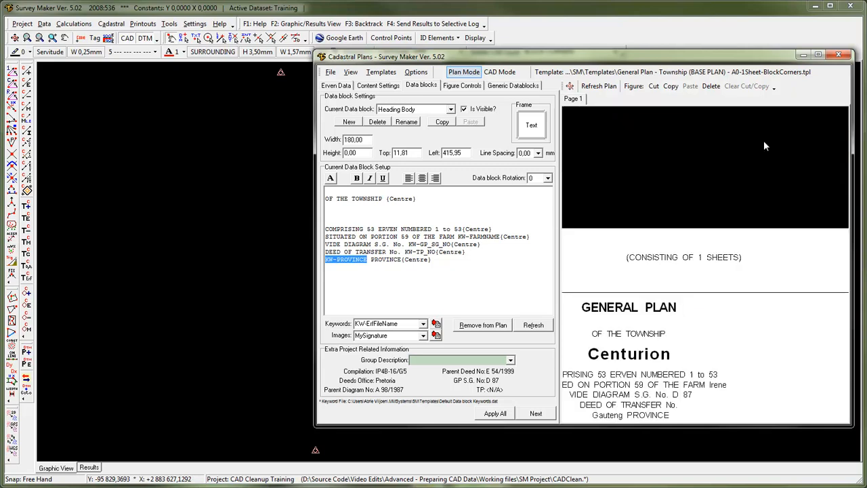
left_click(736, 259)
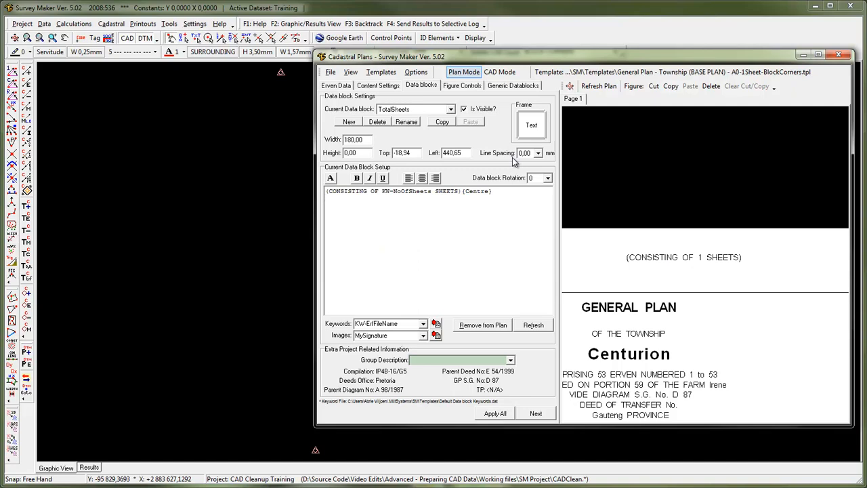
- Try the visibility, frame and bold options on the TotalSheets data block and restore each one
left_click(464, 109)
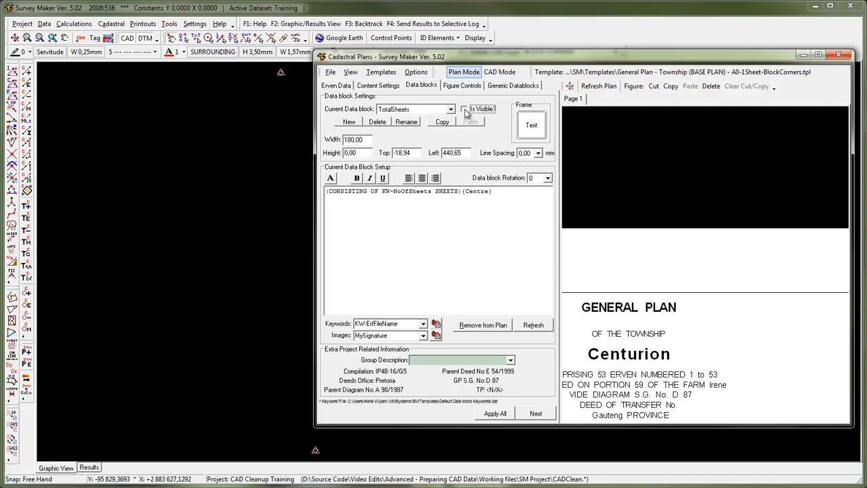
left_click(465, 109)
left_click(532, 115)
left_click(532, 114)
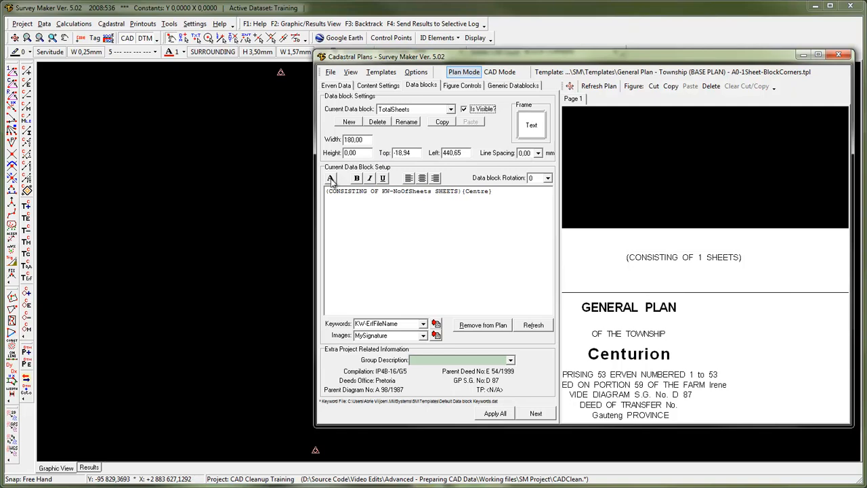
left_click(358, 178)
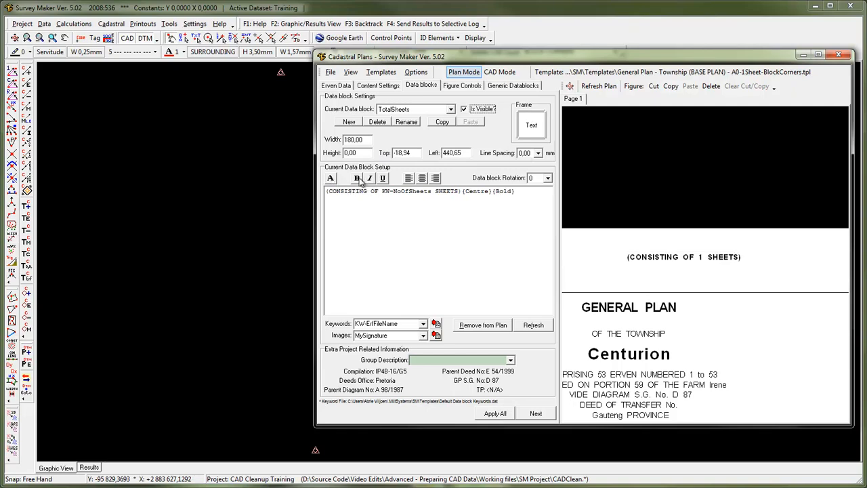
left_click(358, 178)
left_click(358, 178)
left_click(357, 178)
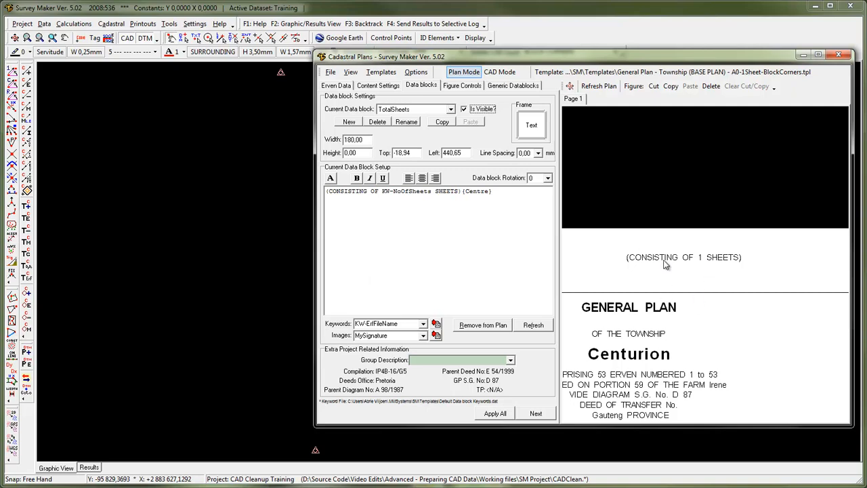
- Hide the TotalSheets and Notes data blocks on the plan
left_click(464, 109)
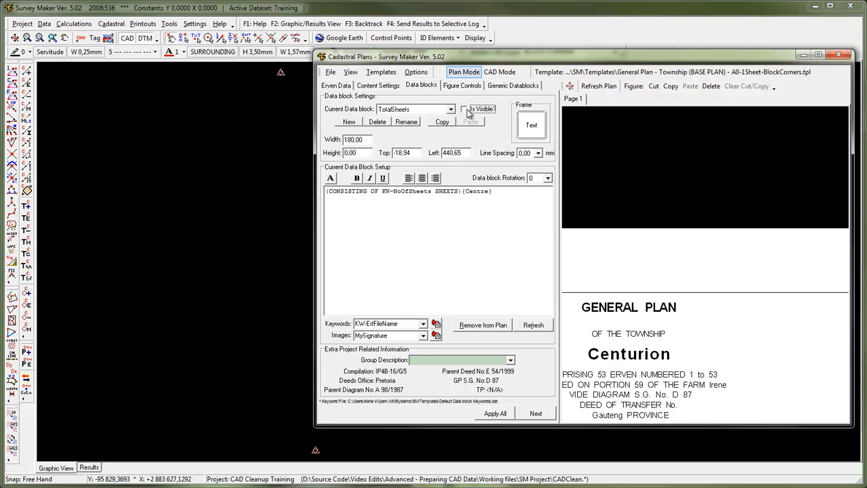
scroll(603, 283, "up", 3)
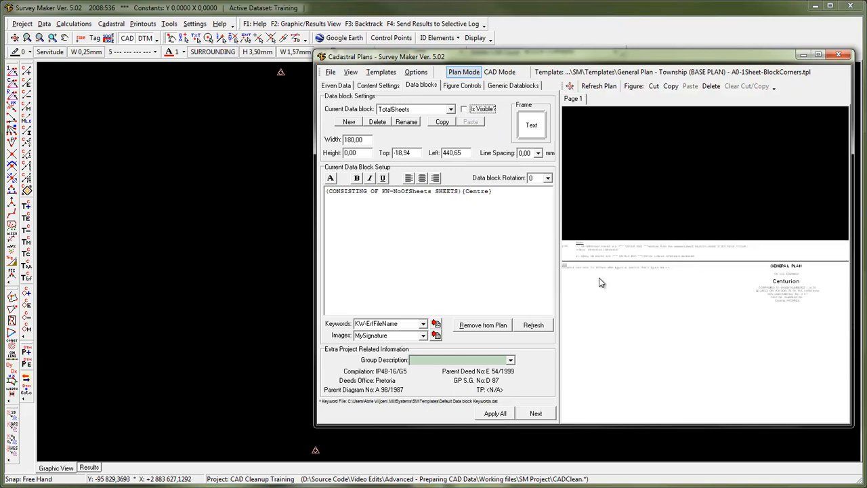
left_click(649, 181)
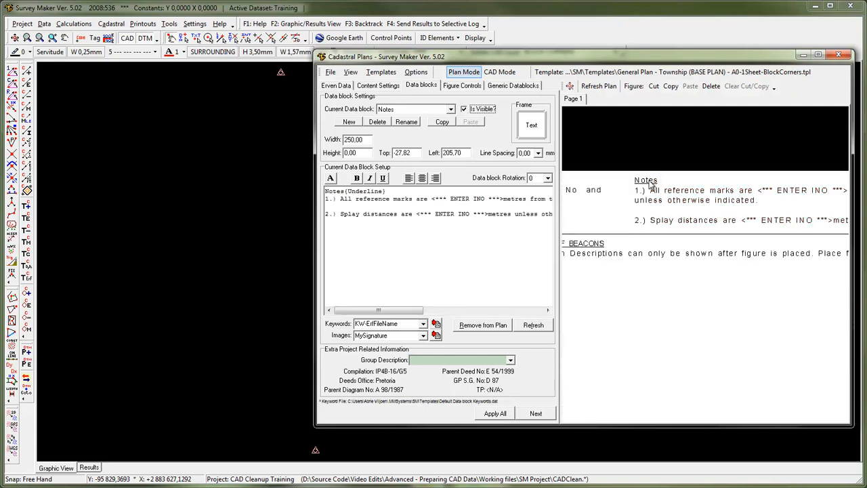
scroll(610, 254, "down", 3)
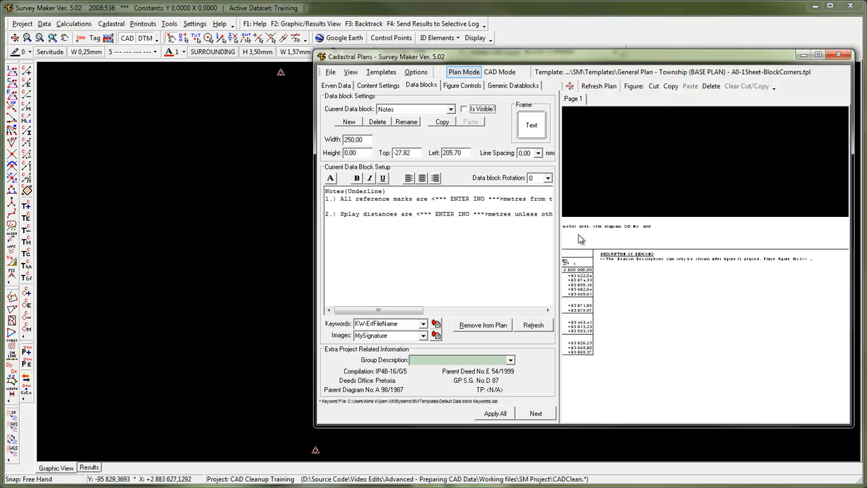
- Hide the Servitude Note data block above the main figure table
left_click(571, 230)
scroll(582, 245, "up", 3)
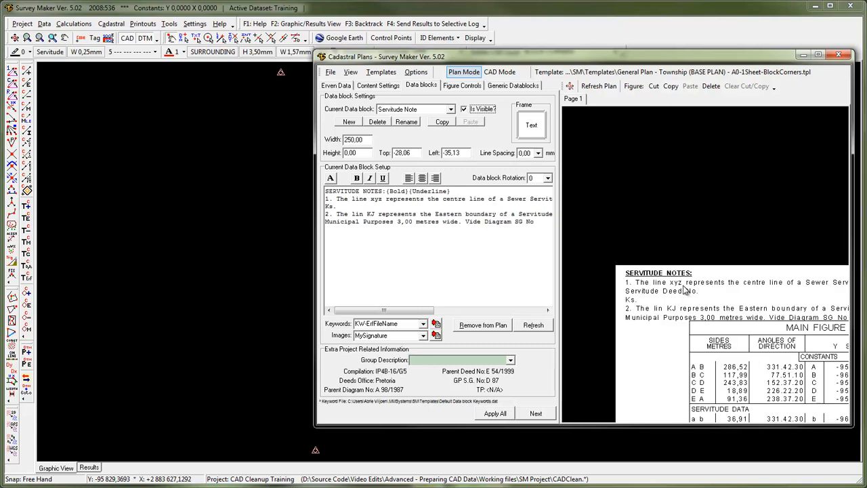
left_click(464, 110)
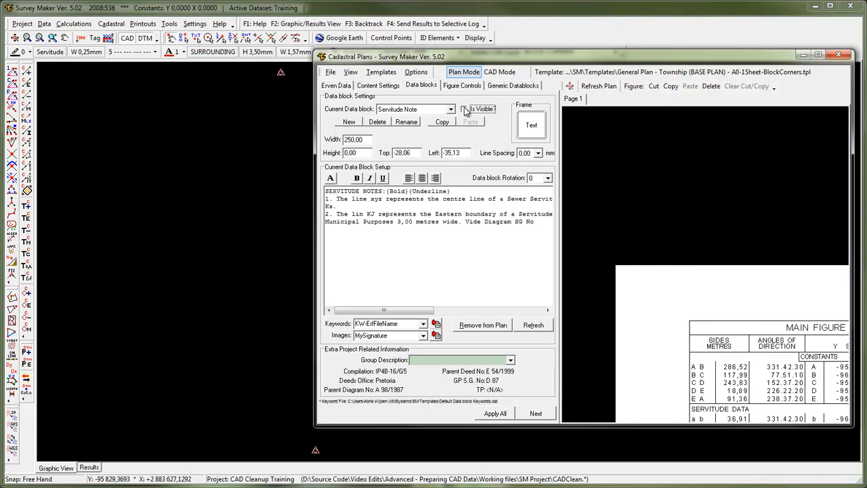
scroll(777, 341, "down", 3)
- Hide the SheetsOf data block that holds the sheet numbering
scroll(810, 329, "up", 3)
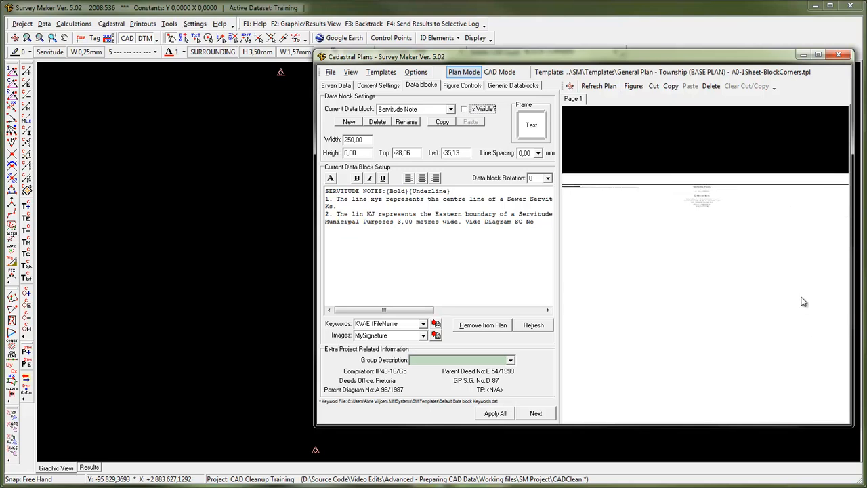
scroll(768, 160, "up", 3)
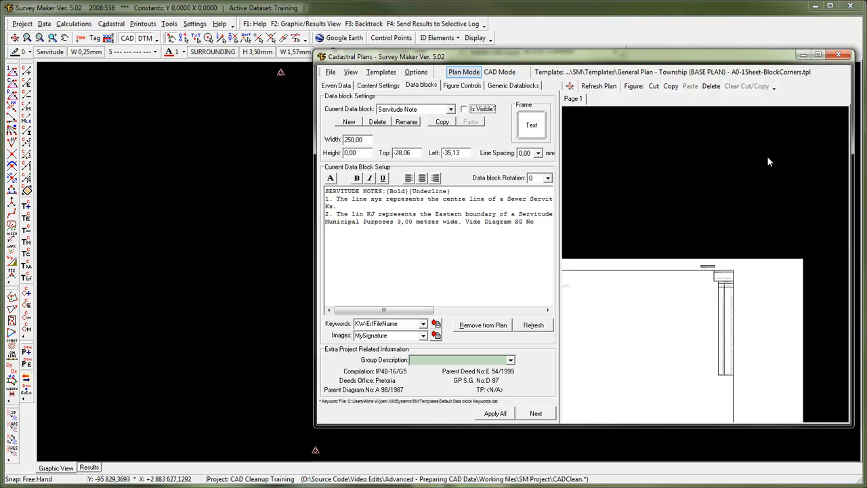
left_click(718, 279)
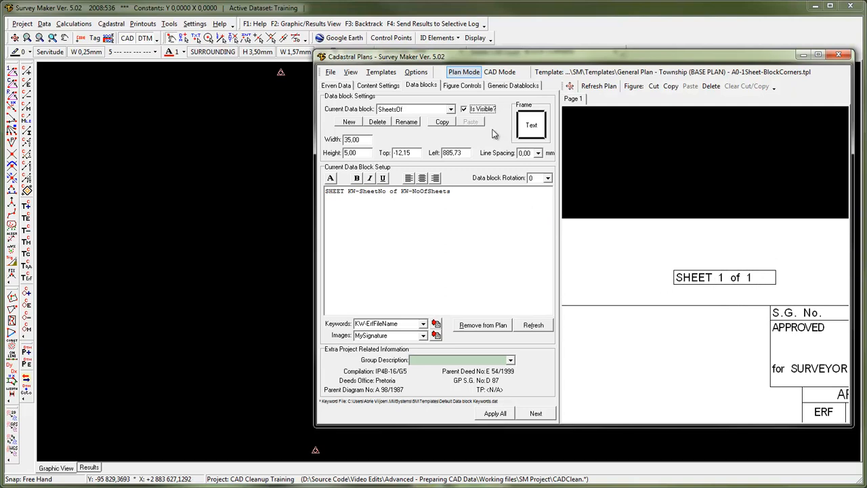
left_click(465, 109)
- Examine the Certificate data block and its keywords for the survey date, surveyor's name and registration number
scroll(619, 265, "down", 4)
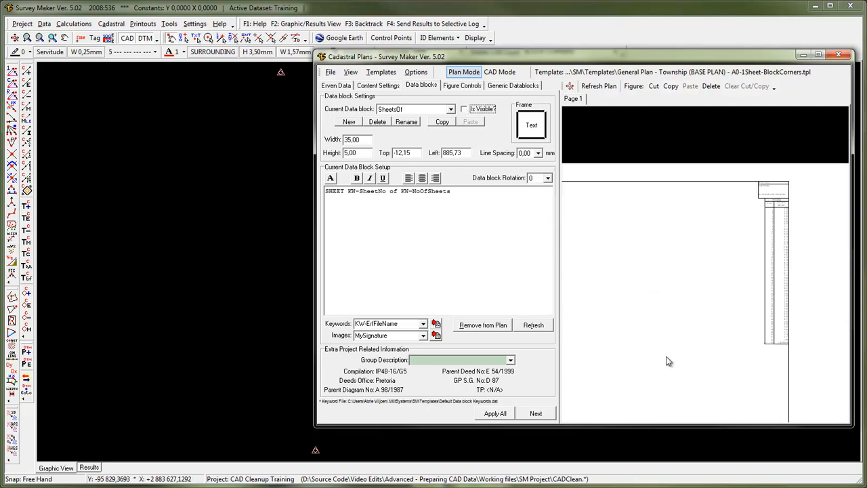
scroll(742, 343, "up", 3)
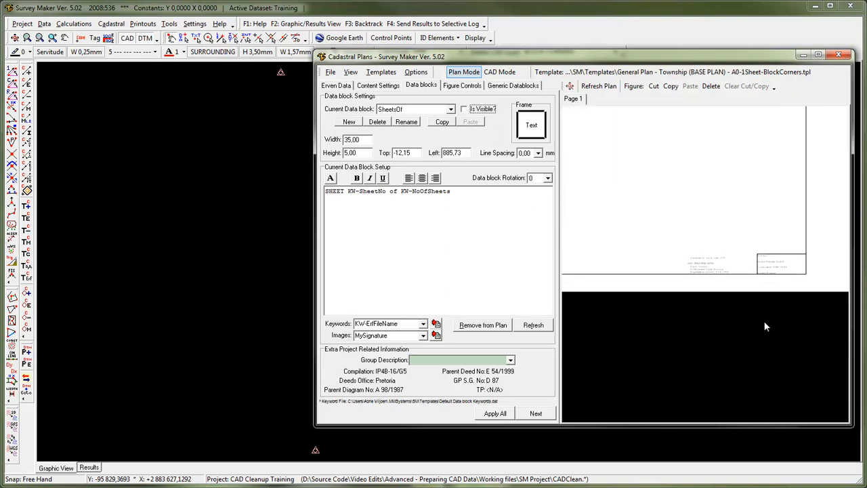
scroll(732, 284, "up", 1)
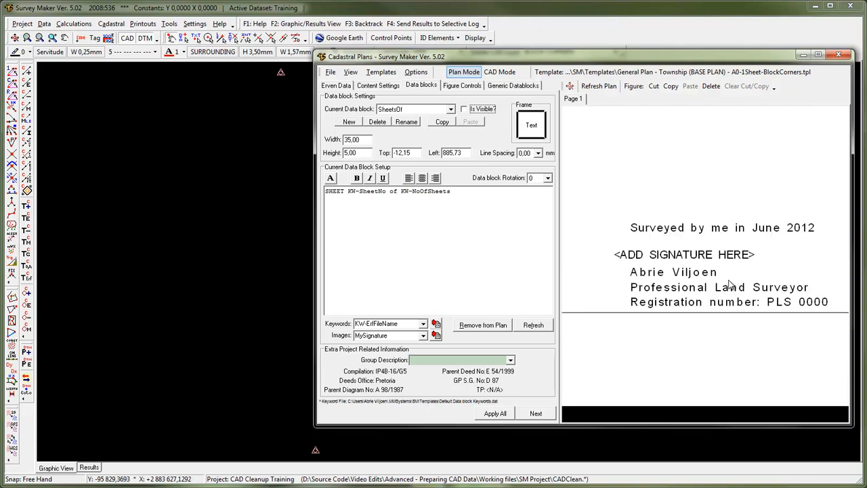
left_click(713, 232)
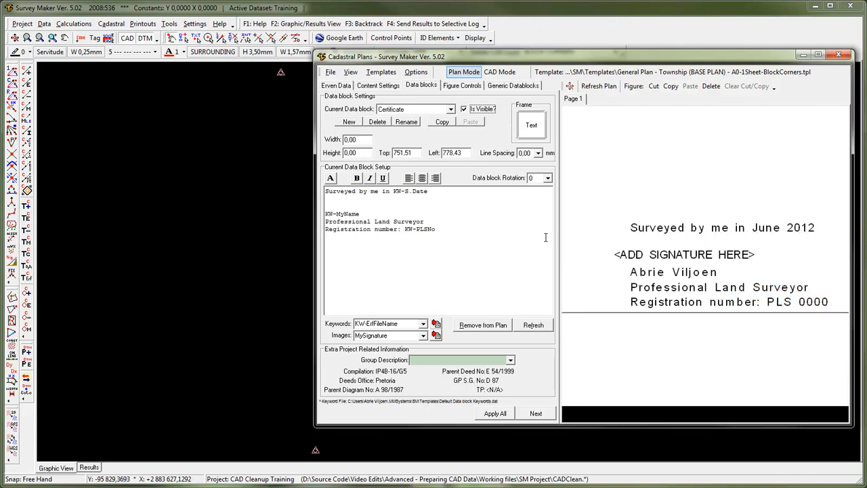
left_click_drag(393, 191, 431, 191)
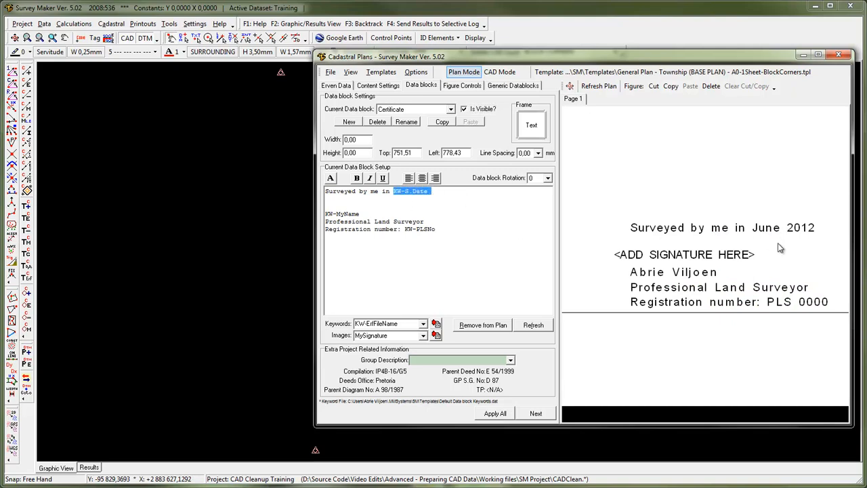
left_click_drag(366, 215, 325, 214)
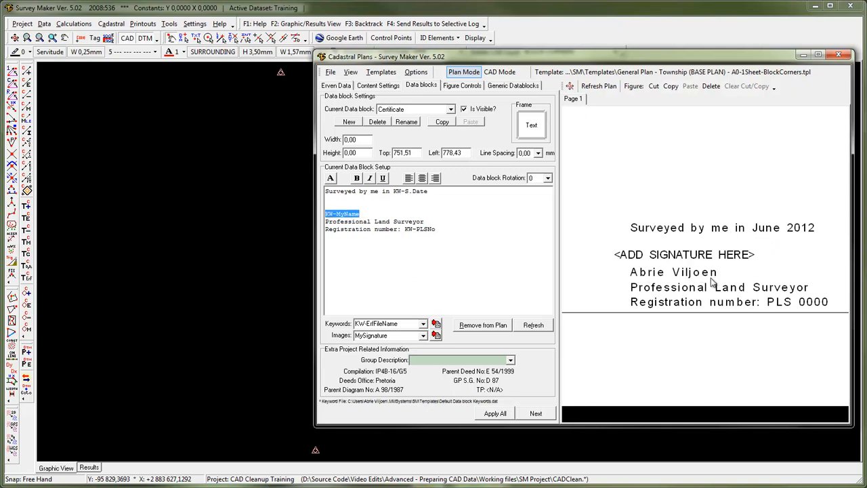
left_click_drag(404, 229, 440, 229)
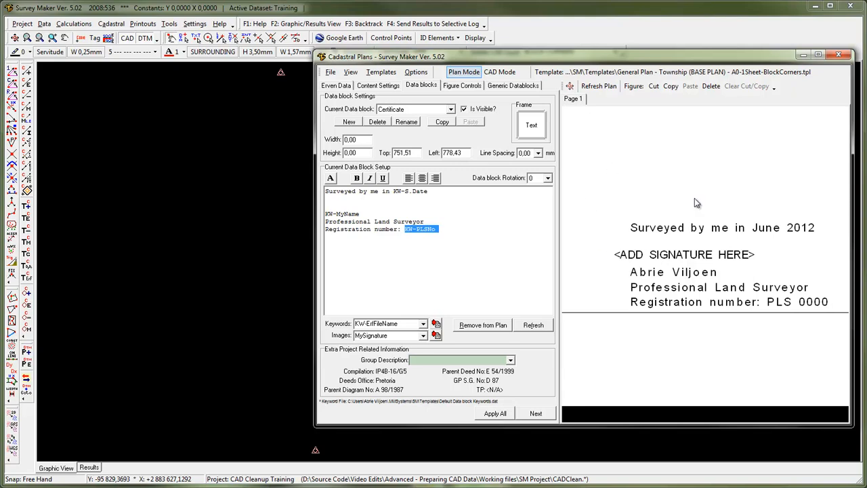
- Replace the placeholder text in the MySignature data block with the MySignature image
left_click(729, 258)
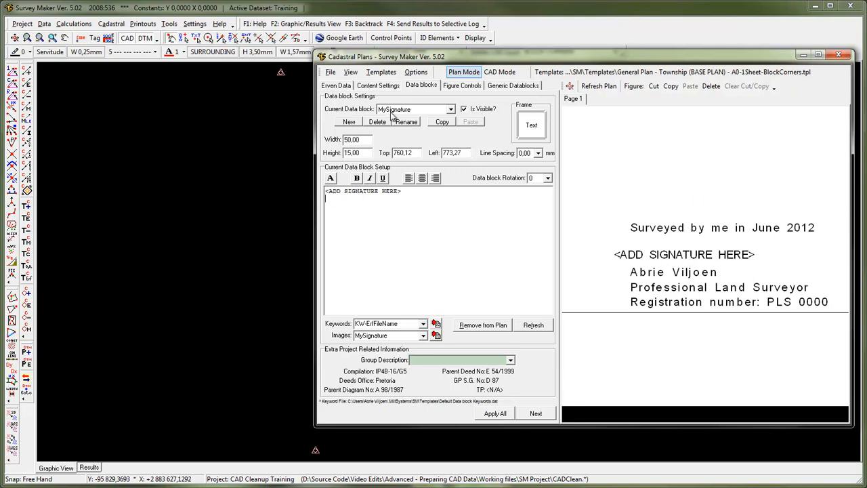
left_click(377, 224)
key("ctrl+a")
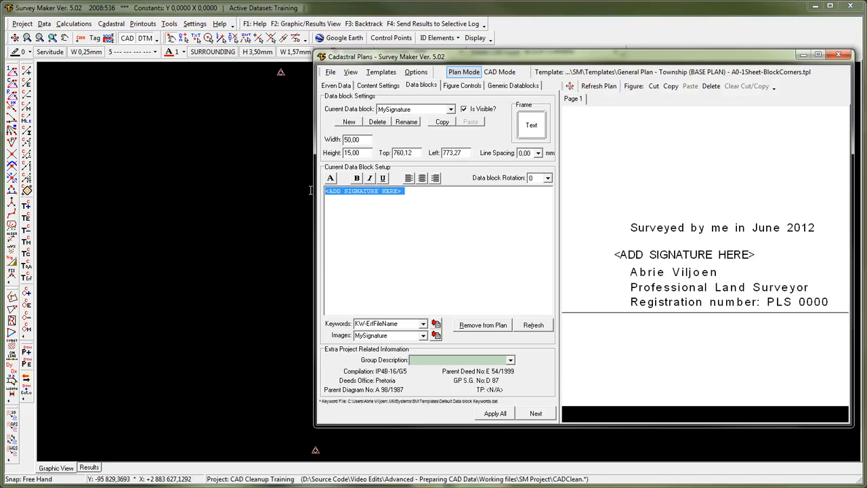
key("Delete")
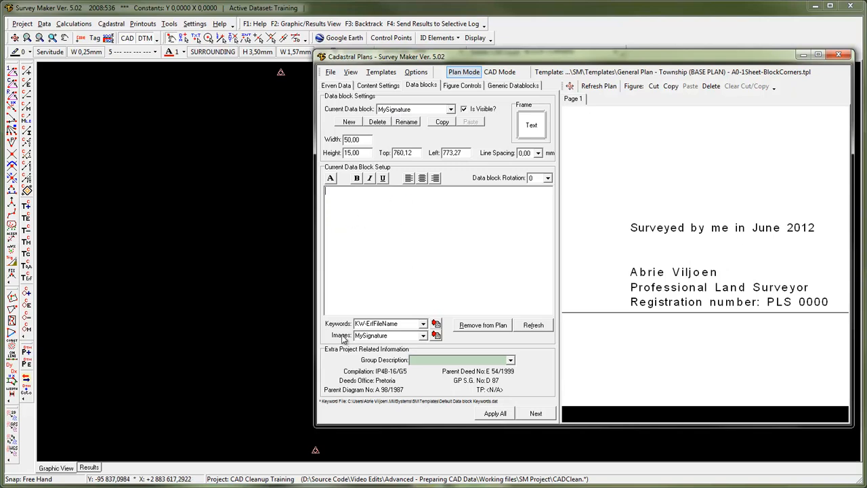
left_click(423, 336)
left_click(400, 347)
left_click(389, 242)
left_click(436, 335)
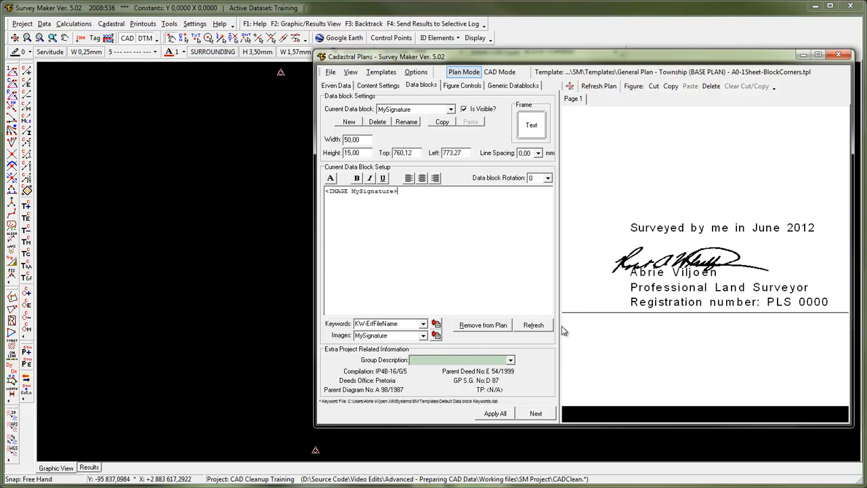
- Move the signature image between the survey date line and the surveyor's name, at about top 757,54 and left 777,07
left_click_drag(628, 263, 640, 255)
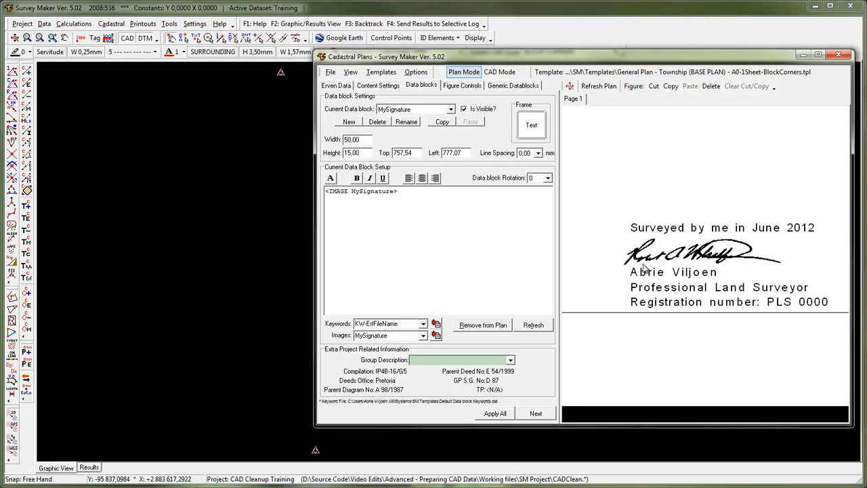
scroll(646, 269, "down", 5)
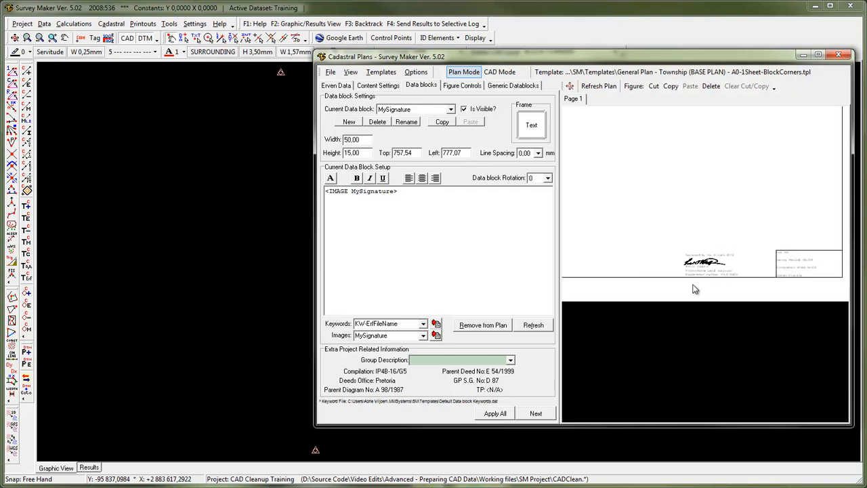
left_click(570, 86)
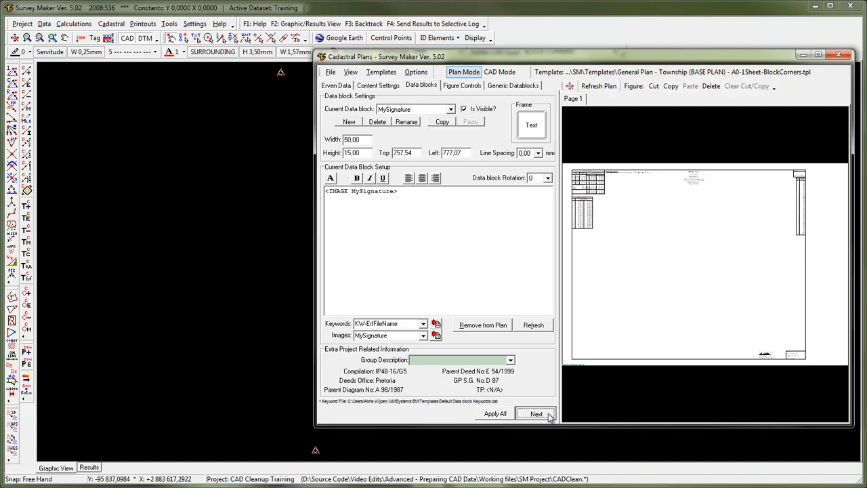
- Include all CAD data in the figure import, restricted to the SURROUNDING layer only
left_click(536, 414)
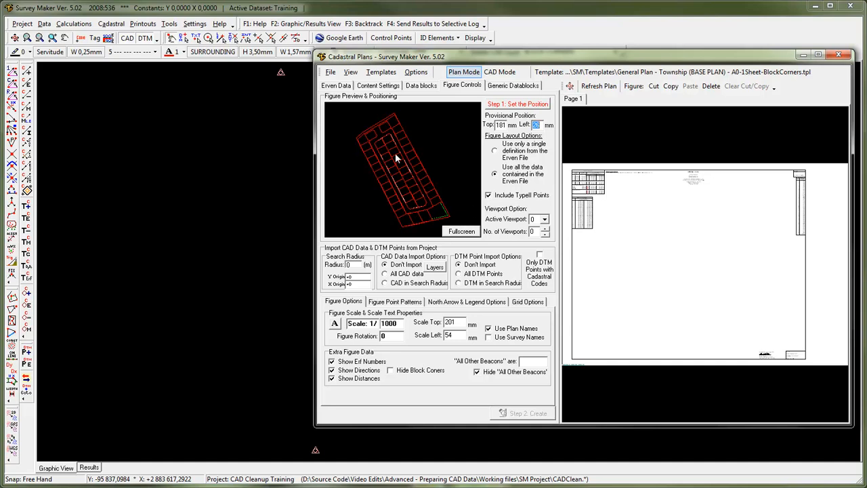
left_click(408, 275)
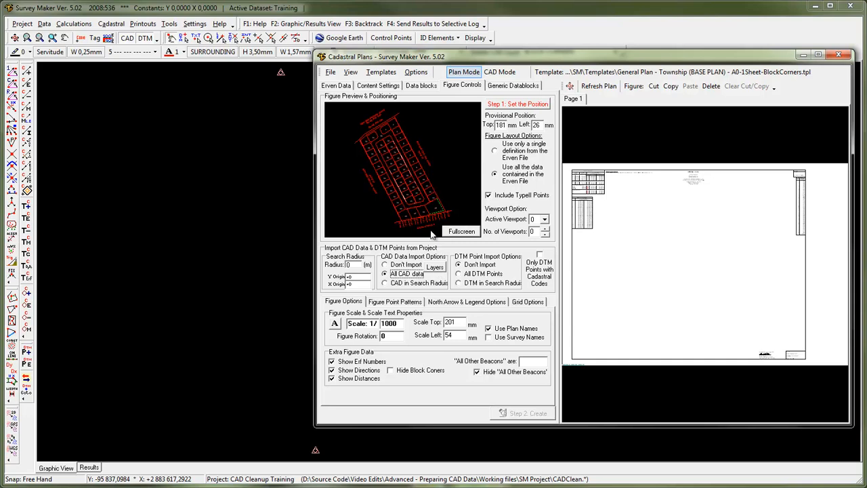
left_click(436, 267)
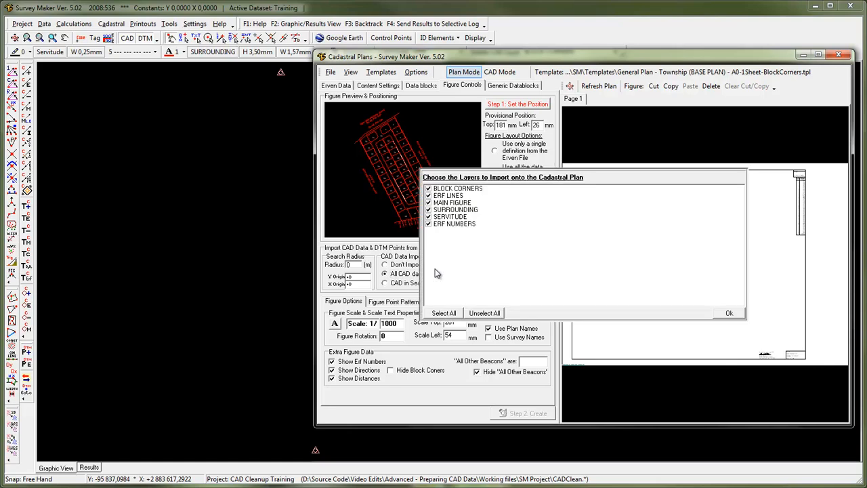
left_click(484, 313)
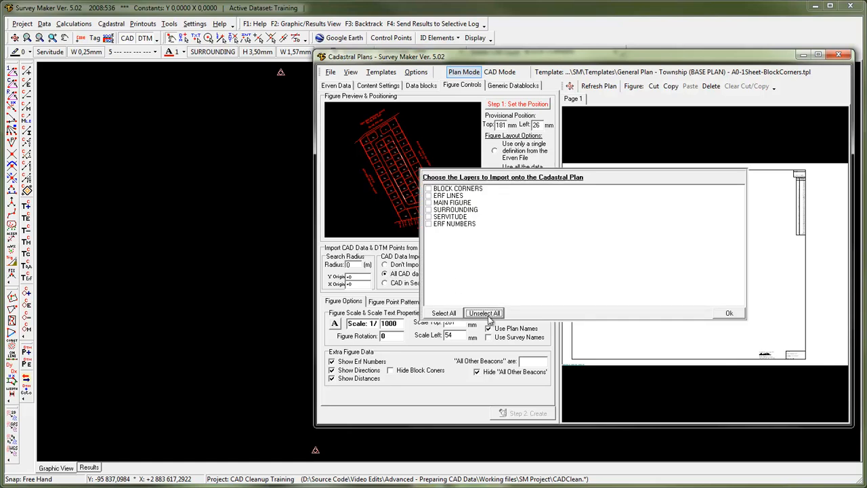
left_click(429, 210)
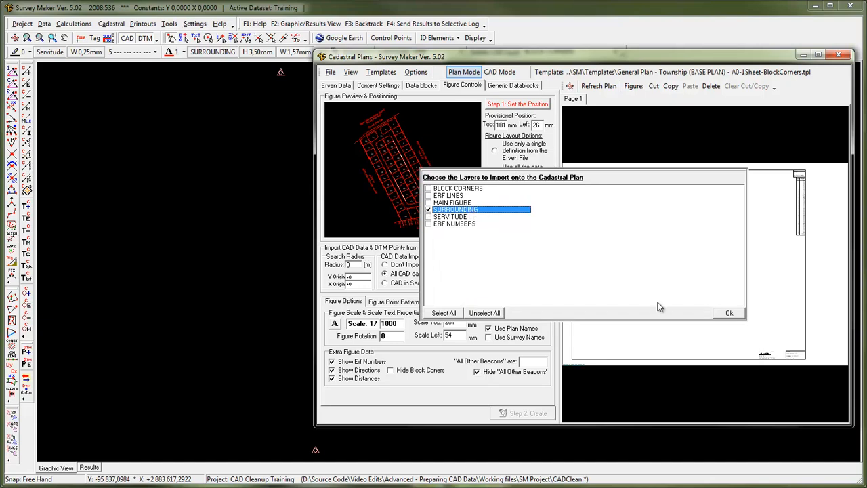
left_click(730, 314)
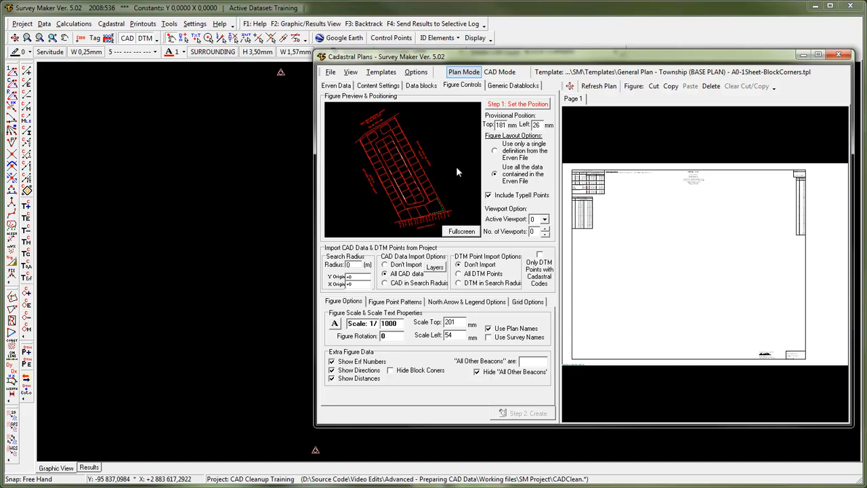
- Create the figure at scale 1/500 from about top 114 mm, left 108 mm, and move it towards the sheet's centre
left_click(549, 104)
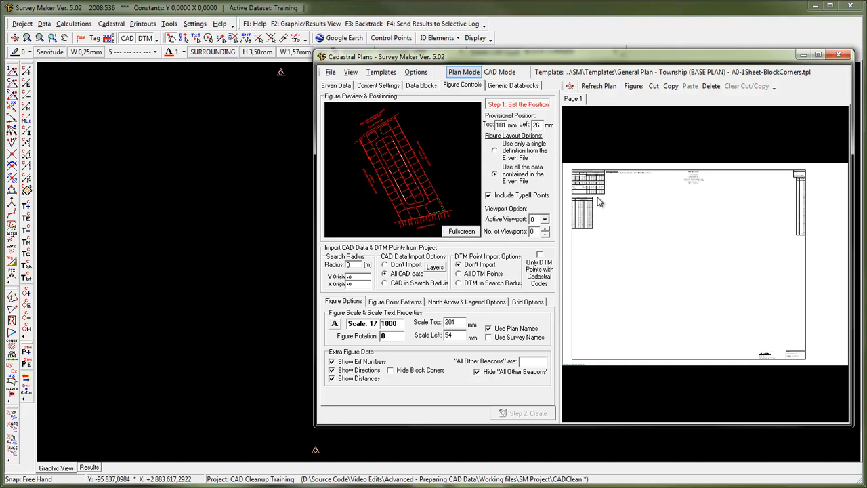
left_click_drag(598, 198, 801, 352)
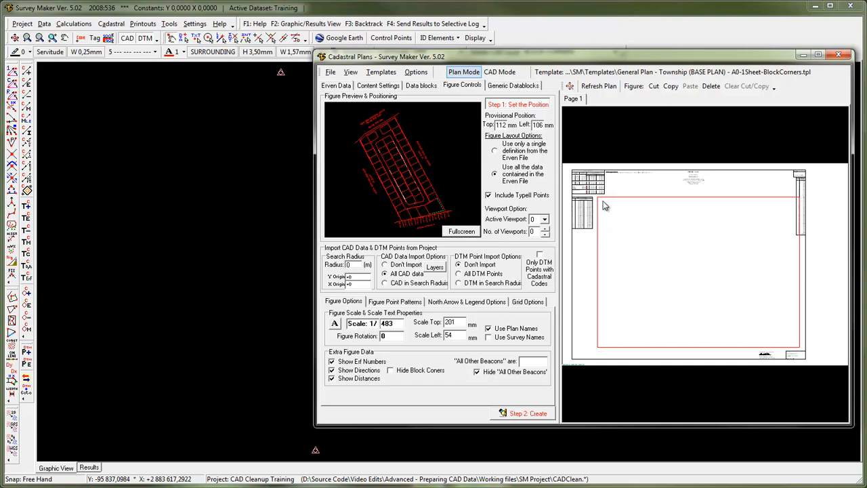
left_click_drag(603, 201, 804, 352)
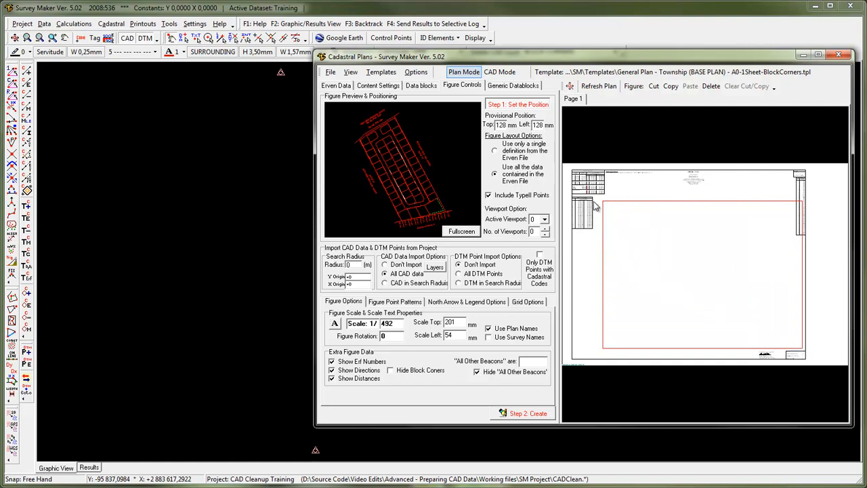
left_click_drag(599, 201, 802, 352)
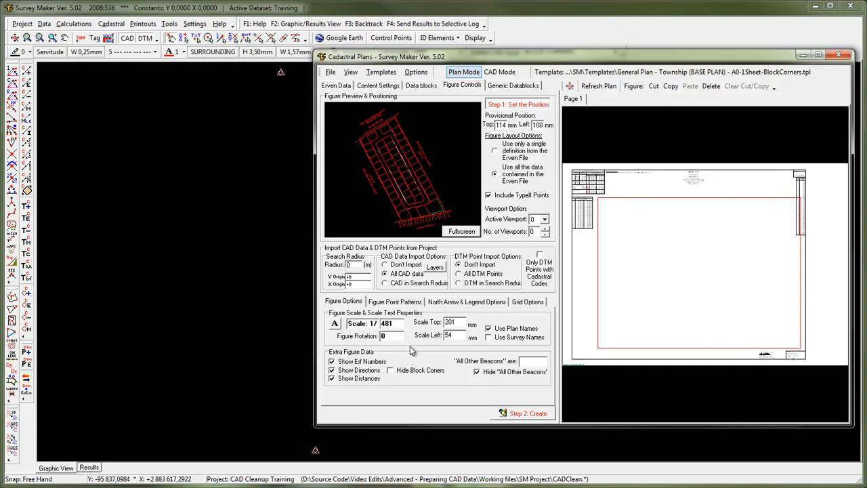
double_click(384, 323)
type("500")
left_click(545, 415)
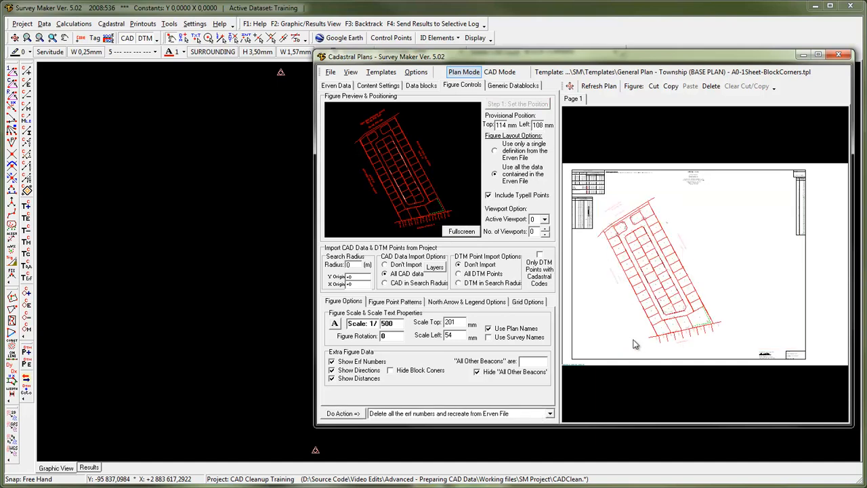
left_click_drag(644, 226, 696, 233)
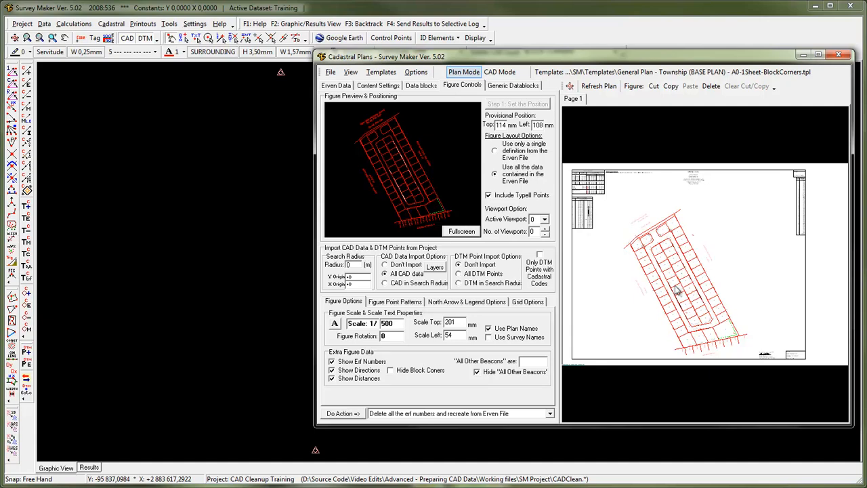
- Delete the figure, recreate it with a rotation of 23, and move it to about top 99 mm, left 274 mm
left_click(712, 87)
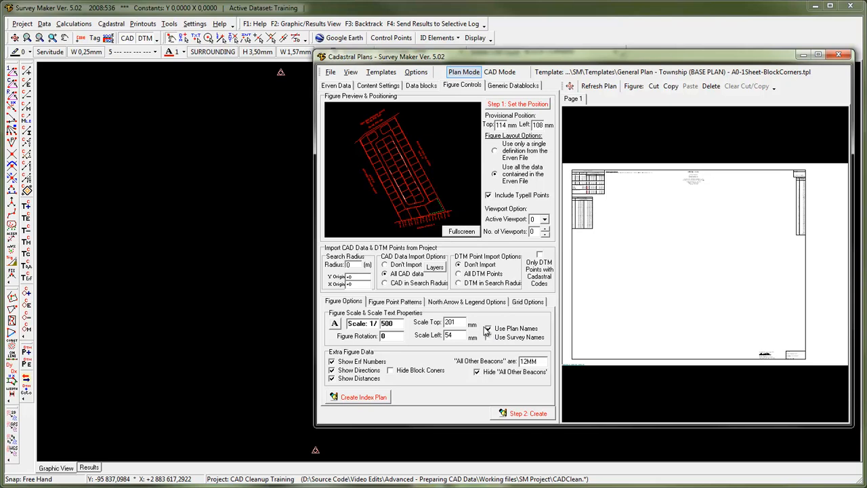
double_click(393, 336)
left_click(542, 416)
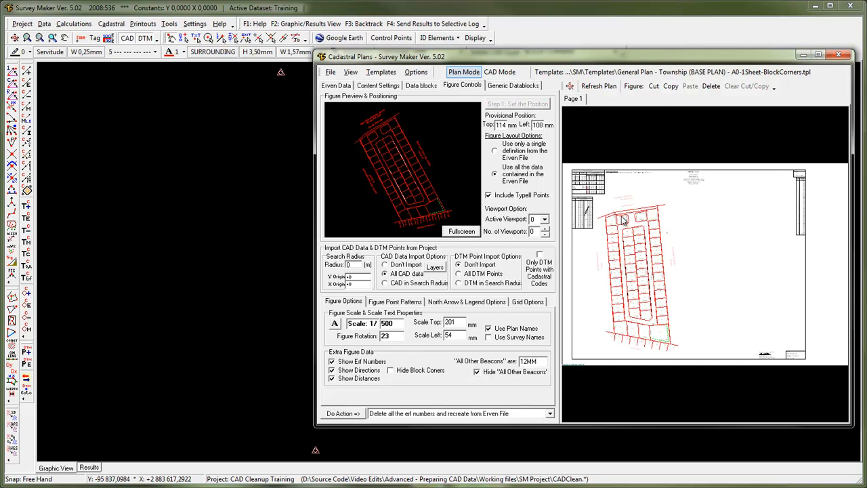
left_click_drag(633, 224, 669, 222)
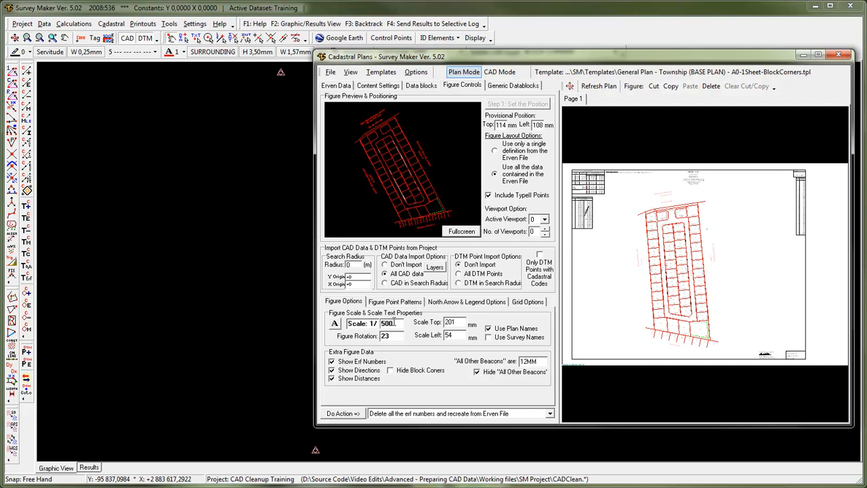
- Set the figure's rotation to 0
left_click_drag(395, 337, 370, 339)
key("Return")
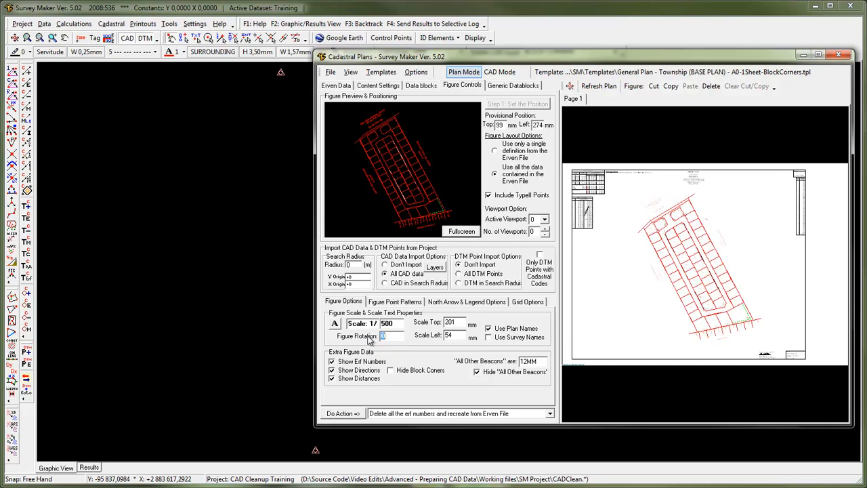
- Try the figure at scale 1/750 and return it to 1/500
left_click_drag(397, 323, 372, 324)
type("7")
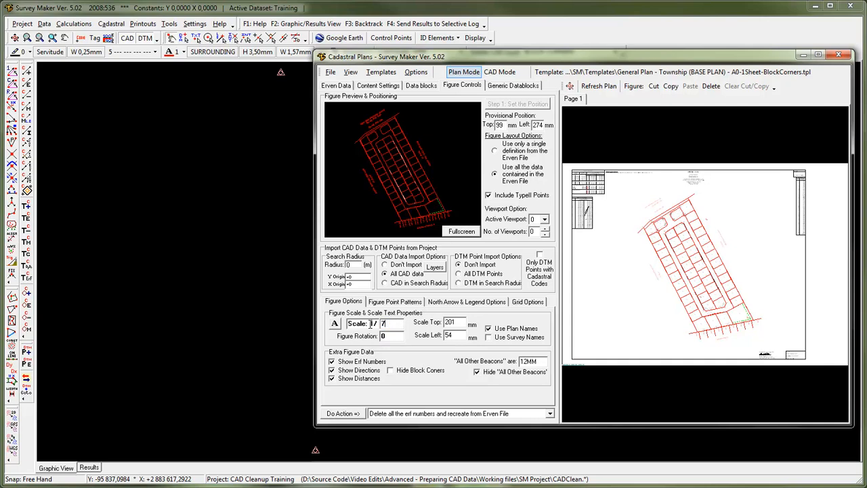
type("50")
key("Return")
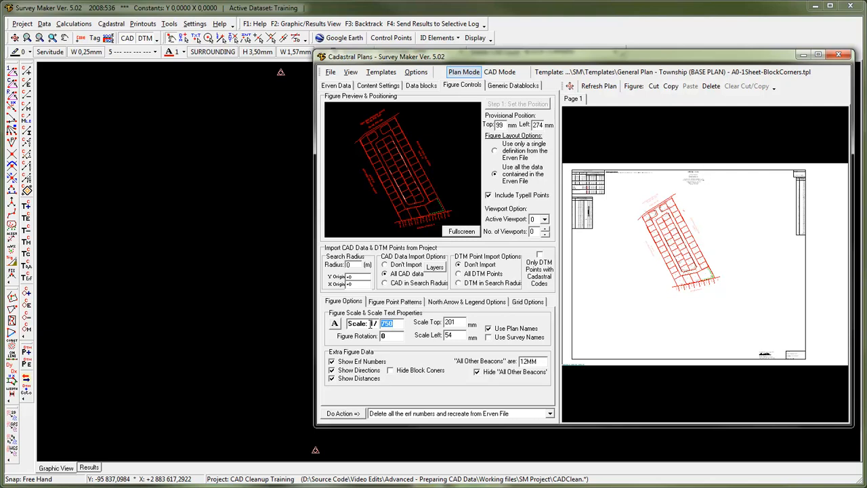
type("5")
key("Return")
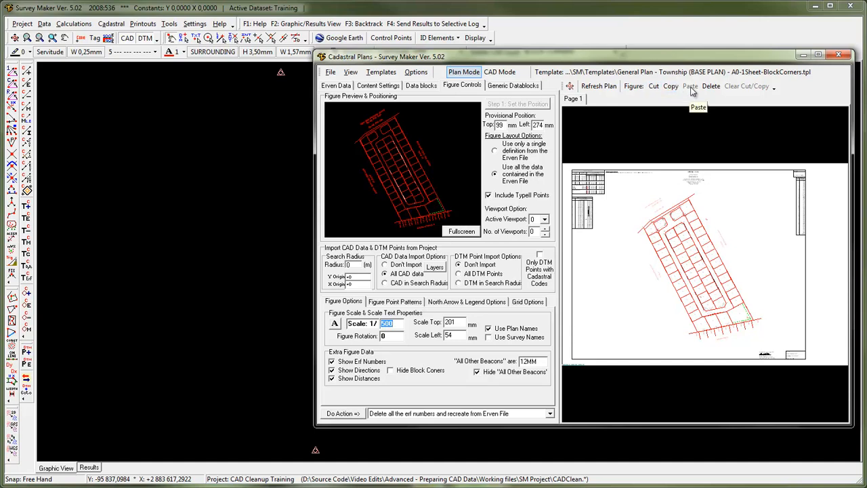
- Delete and recreate the figure at scale 1/500, and move it slightly down the sheet
left_click(713, 87)
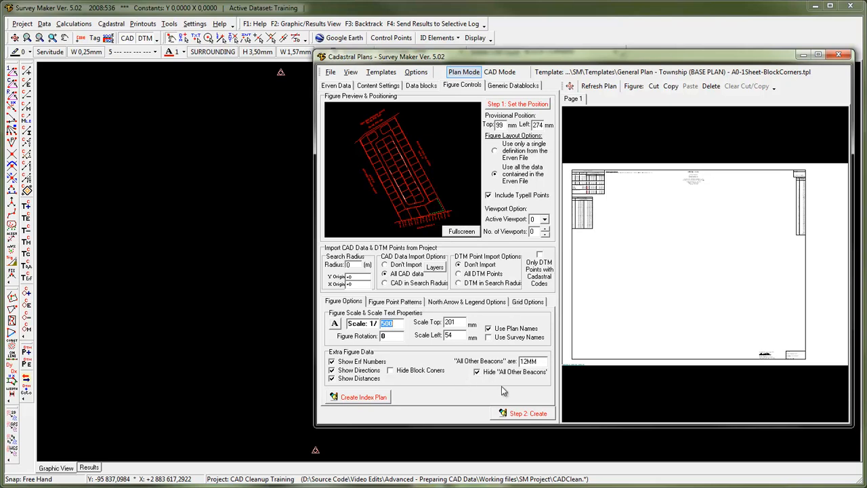
left_click(532, 415)
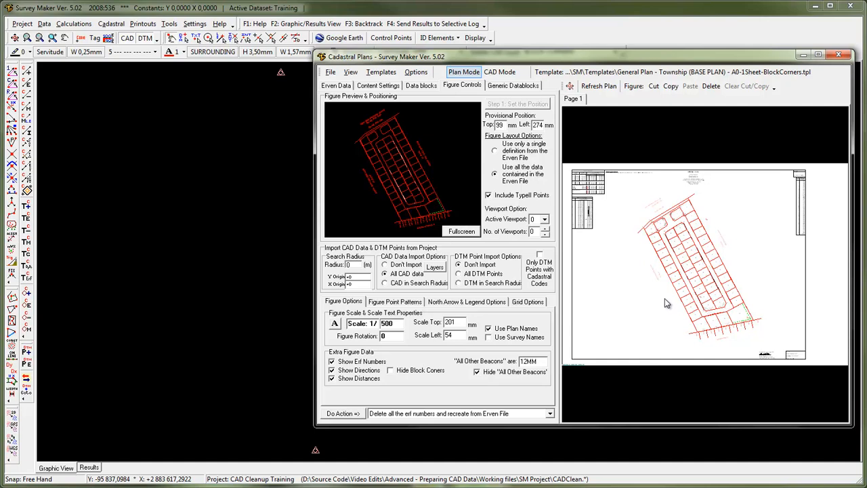
mouse_move(680, 217)
left_mouse_down()
mouse_move(681, 206)
mouse_move(685, 230)
left_mouse_up()
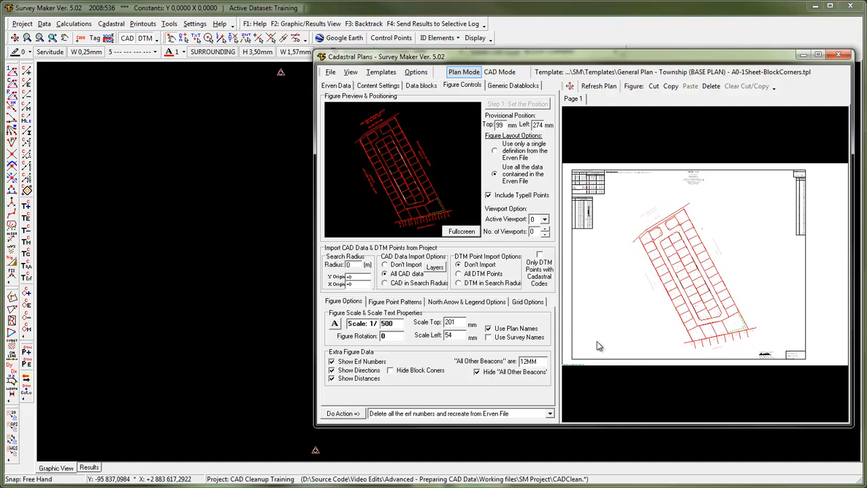
- Move the north arrow and scale text off the Block Corners table, with the scale text at about top 197 mm, left 107 mm
middle_click(590, 215)
scroll(735, 315, "up", 10)
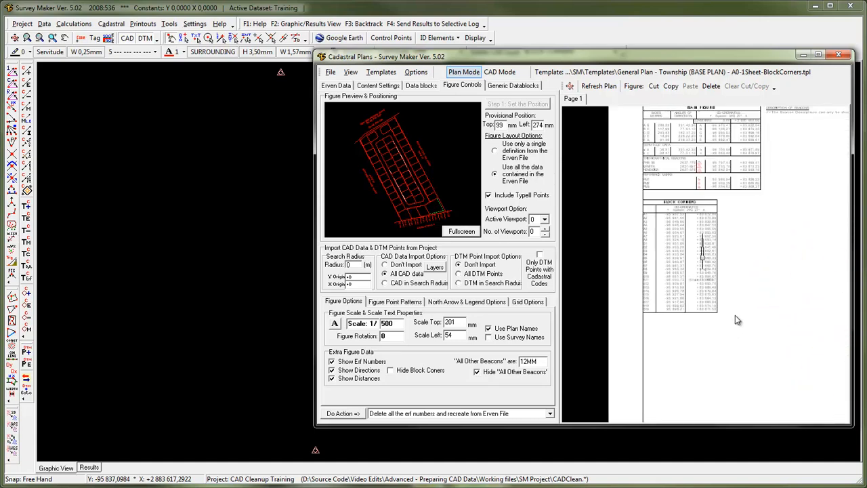
scroll(736, 315, "up", 1)
left_click_drag(681, 296, 769, 291)
left_click(698, 237)
left_click(698, 237)
left_click_drag(698, 237, 790, 238)
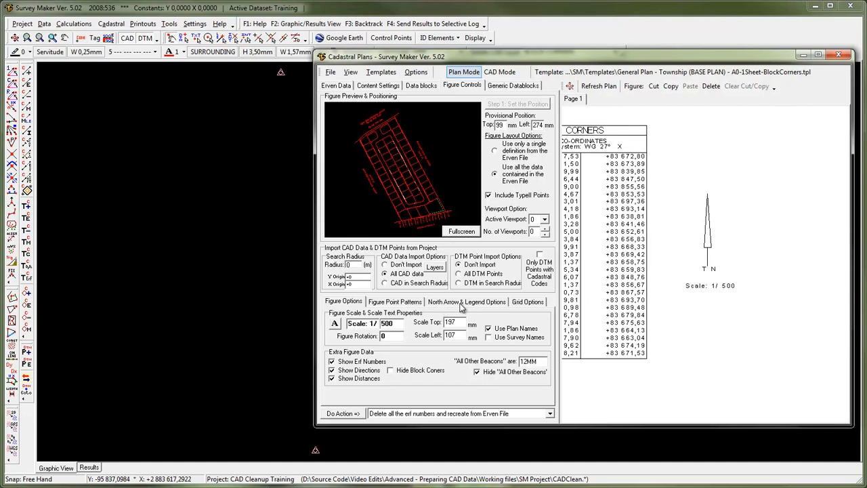
- Apply the NORTH_ARROW.pat pattern to the north arrow and move it just above the scale text, at about top 178 mm, left 120 mm
left_click(467, 302)
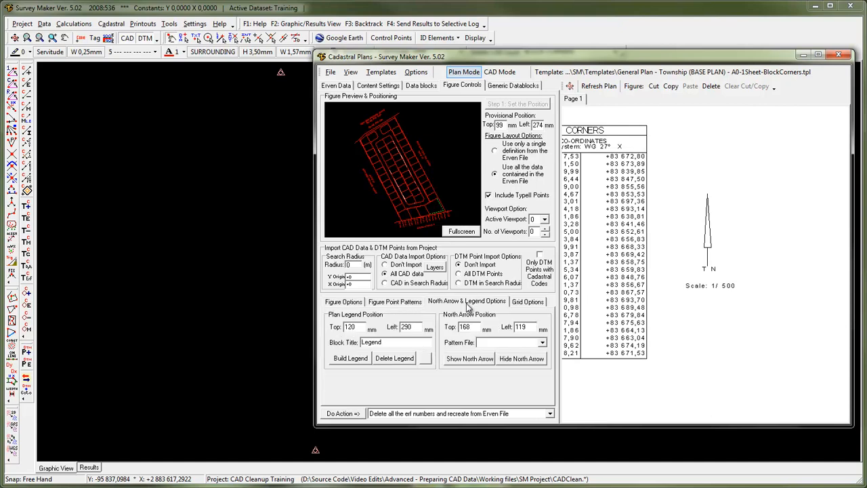
left_click(542, 344)
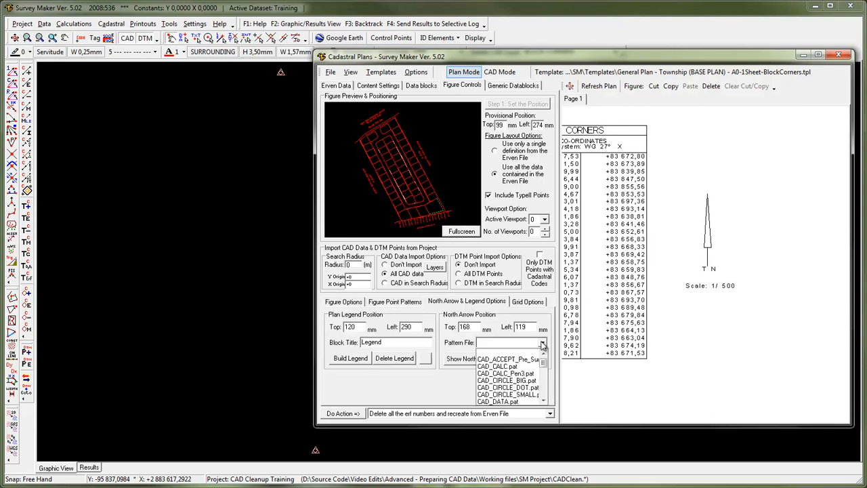
left_click_drag(544, 363, 543, 391)
left_click(534, 389)
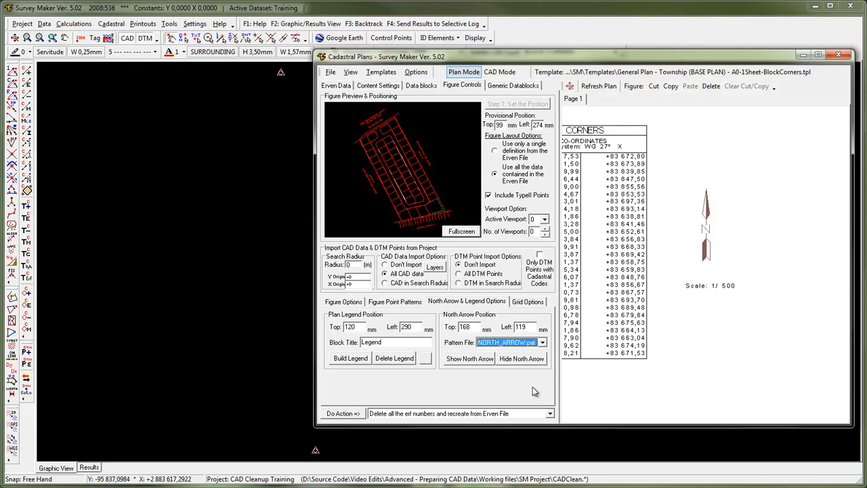
key("Down")
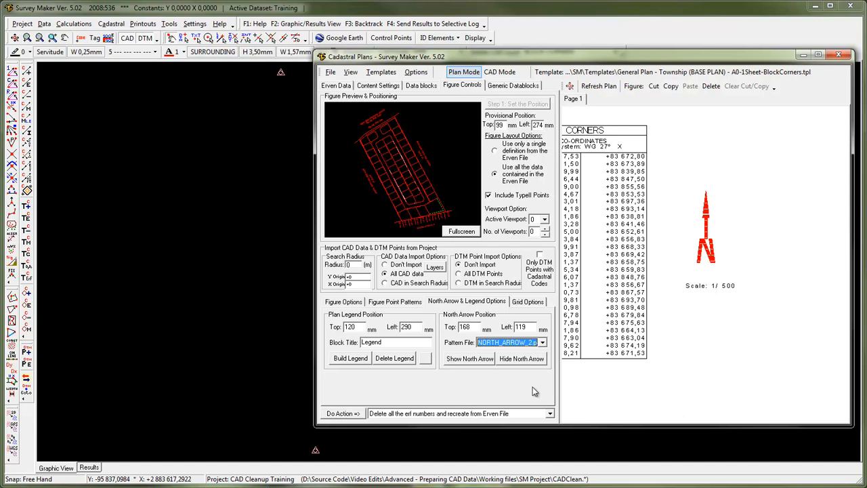
key("Up")
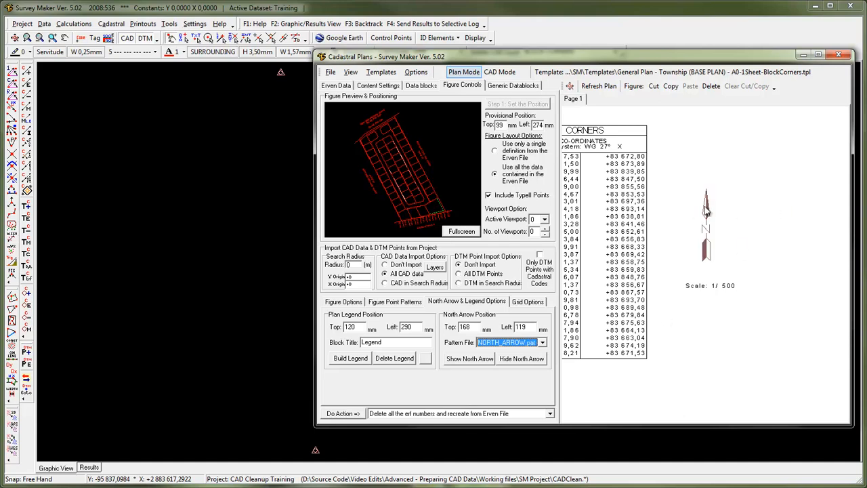
left_click_drag(707, 212, 713, 231)
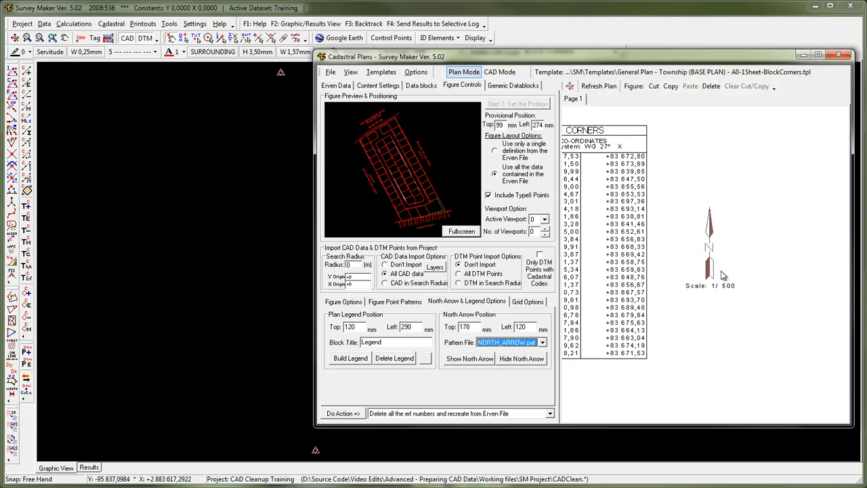
left_click(383, 73)
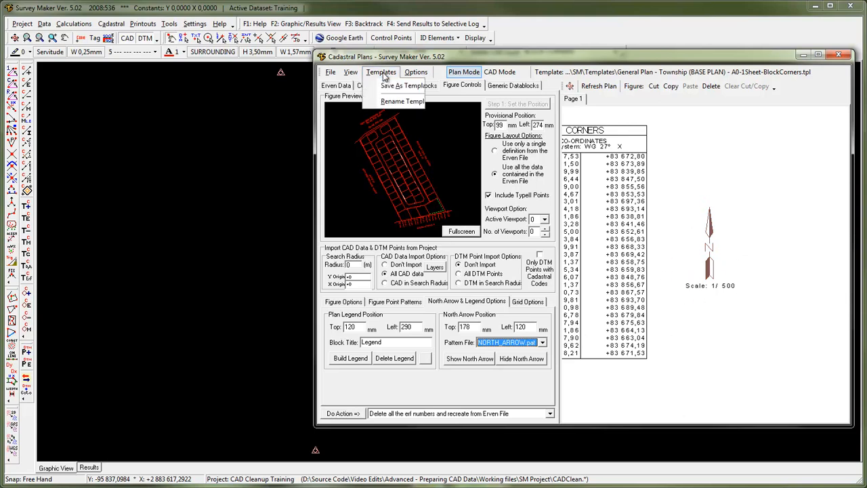
left_click(401, 120)
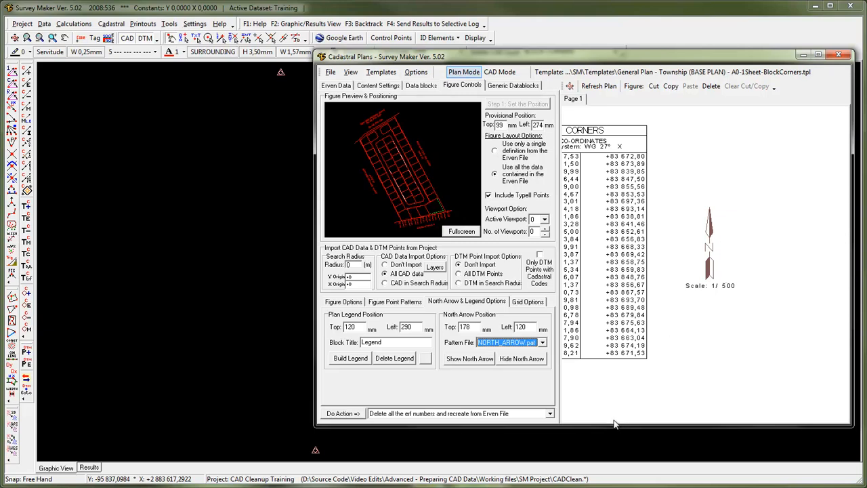
- Move the figure slightly up on the full sheet
left_click(575, 99)
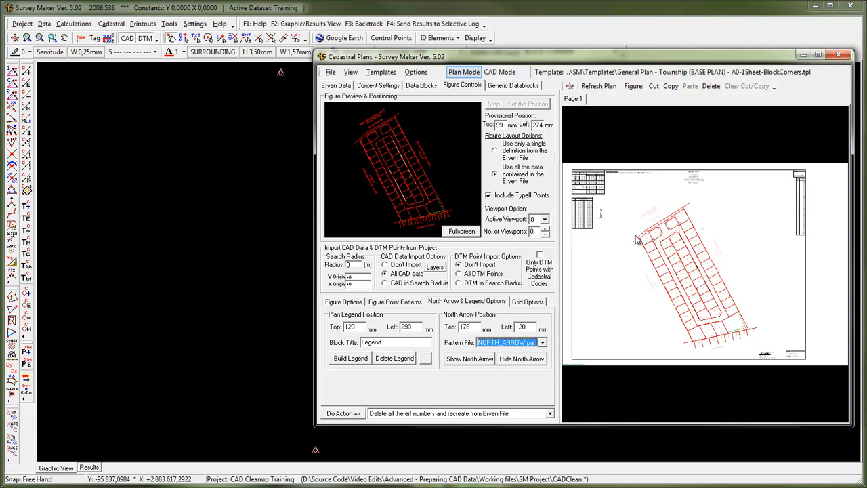
left_click_drag(679, 225, 680, 220)
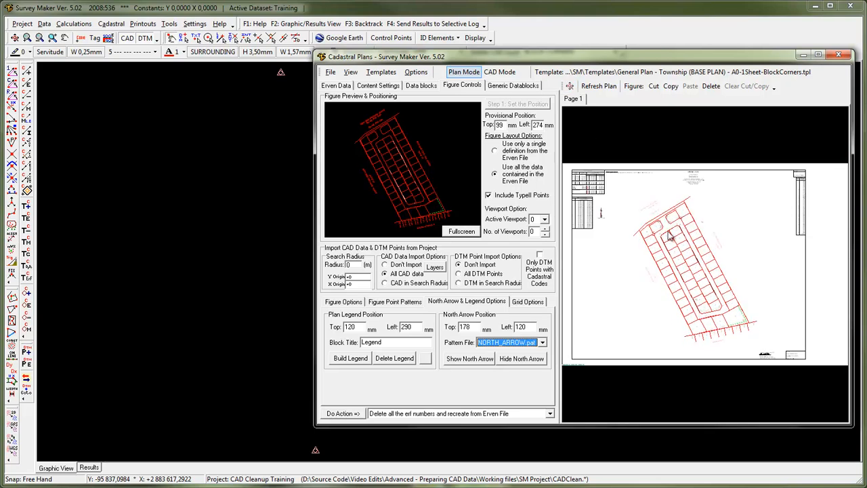
- Show the coordinate grid on the plan at 100 Y and X intervals, and turn it off again
left_click(530, 303)
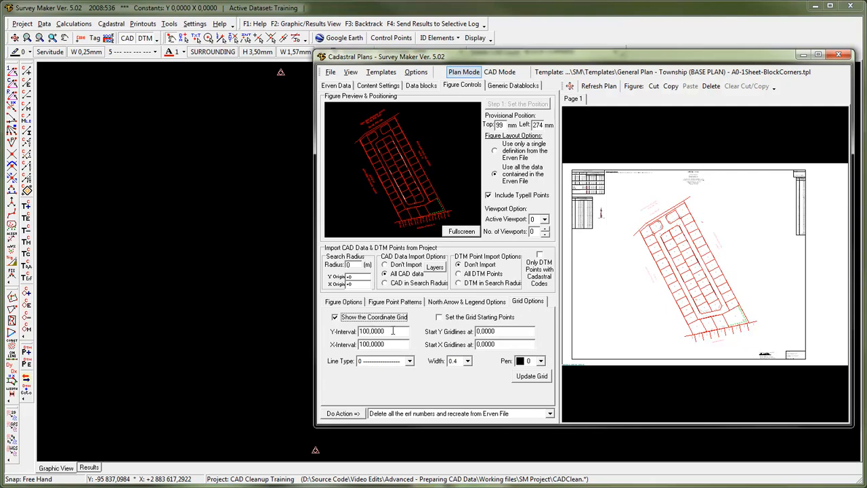
left_click(542, 377)
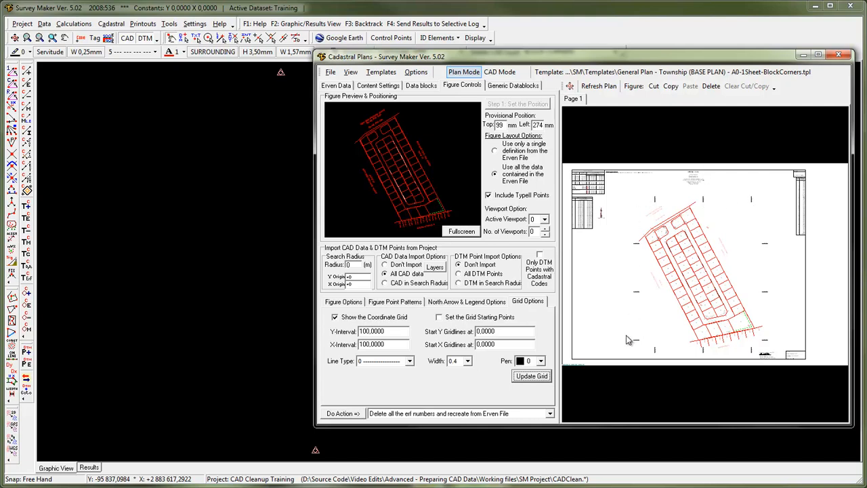
left_click(335, 318)
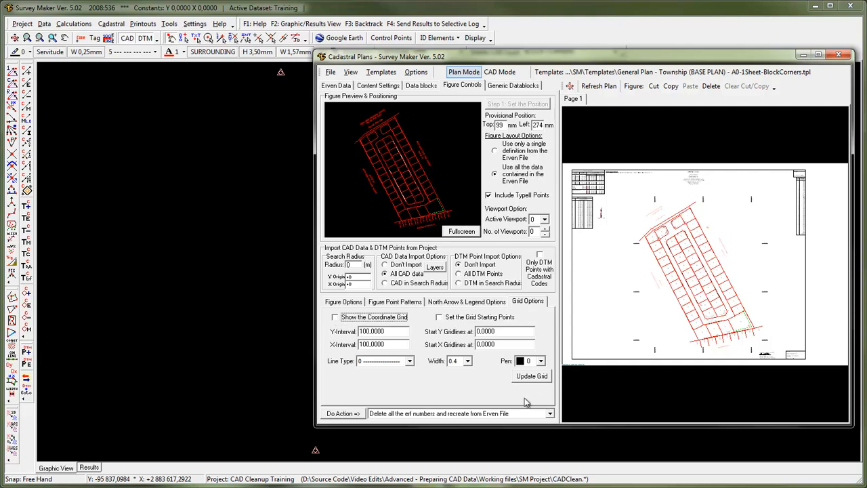
left_click(547, 377)
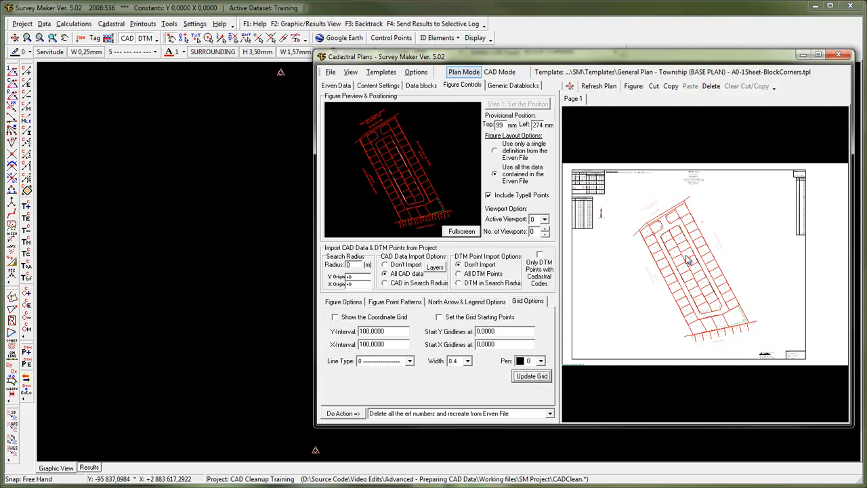
- Set the point pattern for the Main Figure corners to Hidden Patterns
scroll(689, 215, "up", 1)
scroll(717, 298, "up", 1)
scroll(717, 298, "up", 3)
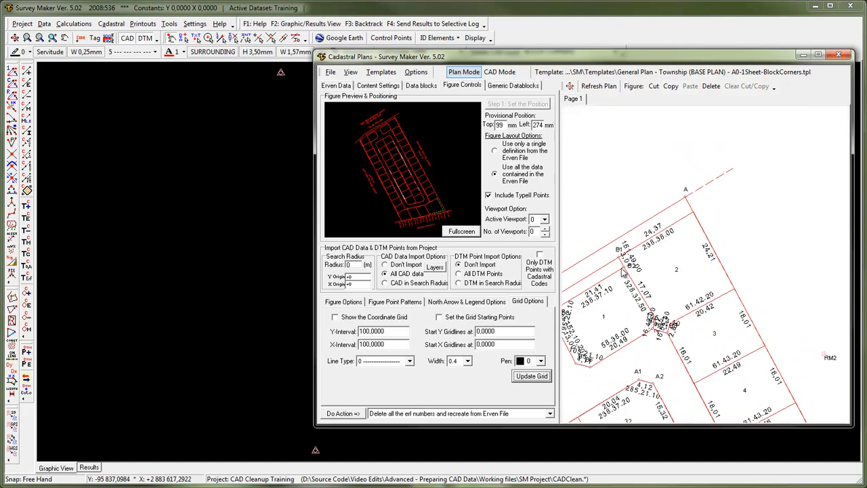
left_click(398, 302)
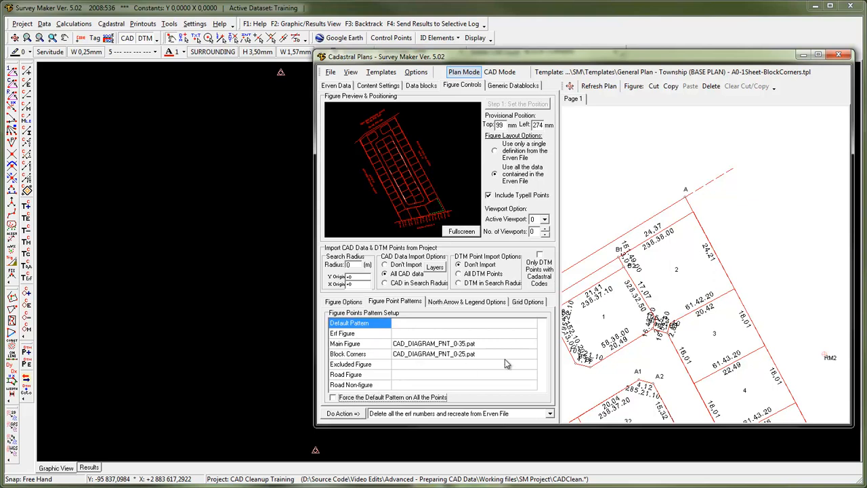
left_click(532, 346)
left_click(533, 345)
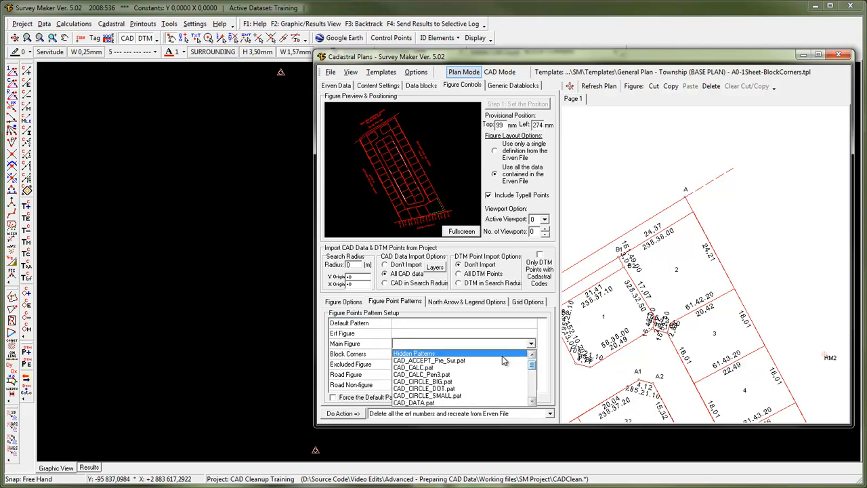
left_click(504, 360)
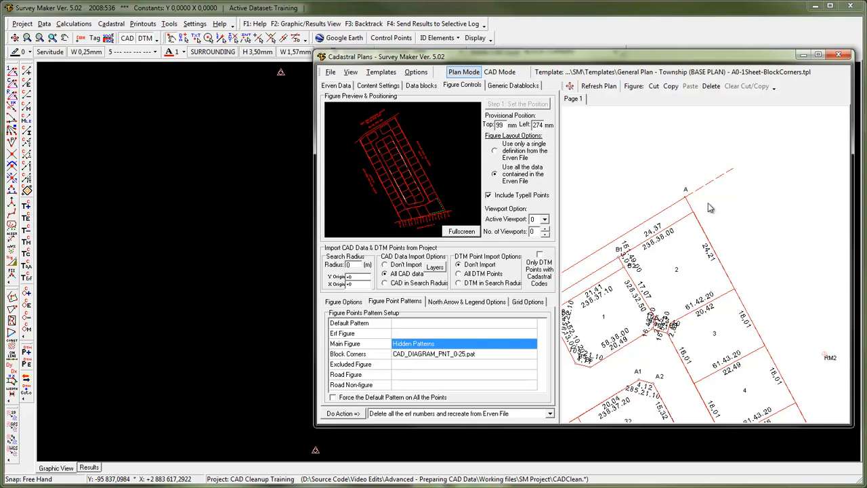
- Change the Main Figure point pattern to CAD_REJECTED_Pen0.pat
left_click(530, 345)
left_click(532, 346)
left_click_drag(533, 366, 535, 387)
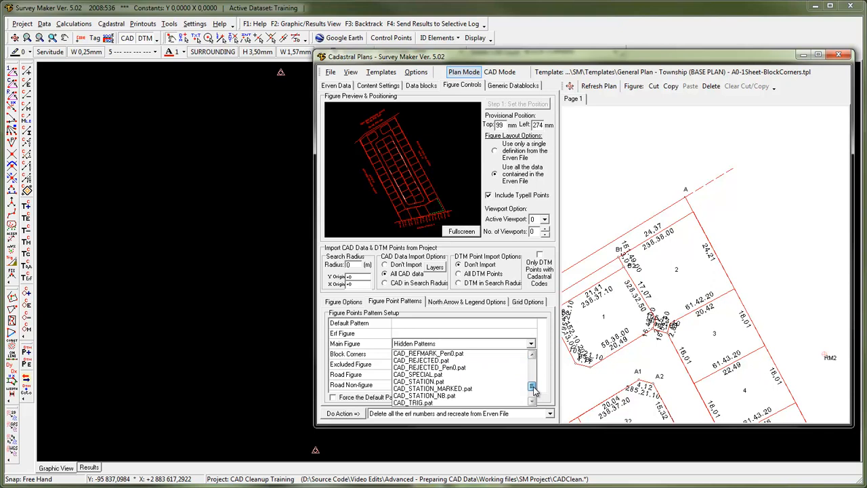
left_click(495, 372)
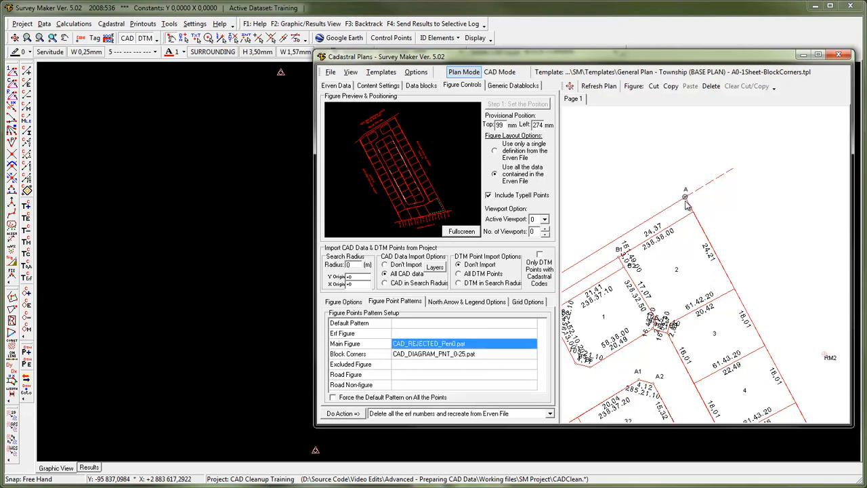
- Set the Main Figure point pattern back to CAD_DIAGRAM_PNT_0-35.pat
left_click(528, 345)
left_click(532, 343)
left_click_drag(532, 385, 532, 375)
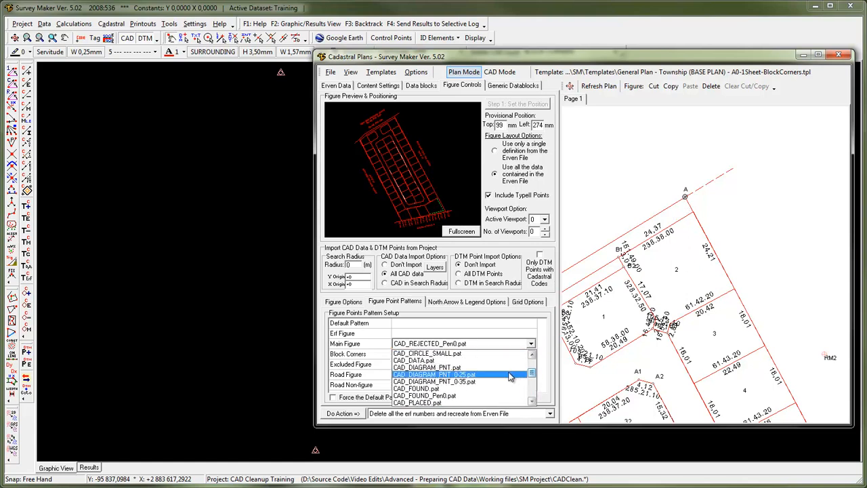
left_click(505, 382)
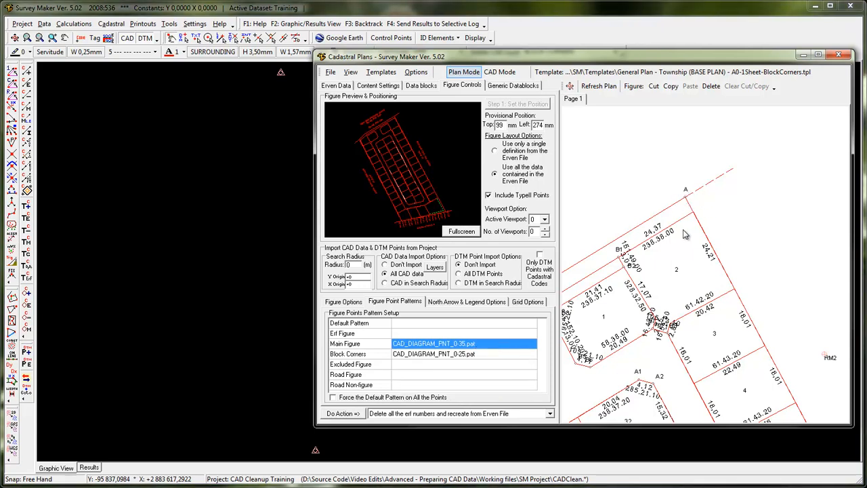
scroll(669, 305, "down", 5)
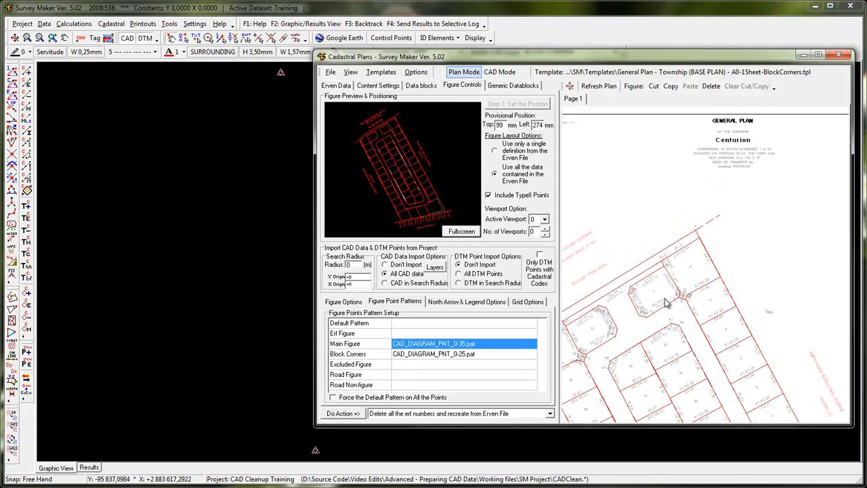
- Switch the full plan to CAD Mode and accept the notice about the figure layer
left_click(571, 88)
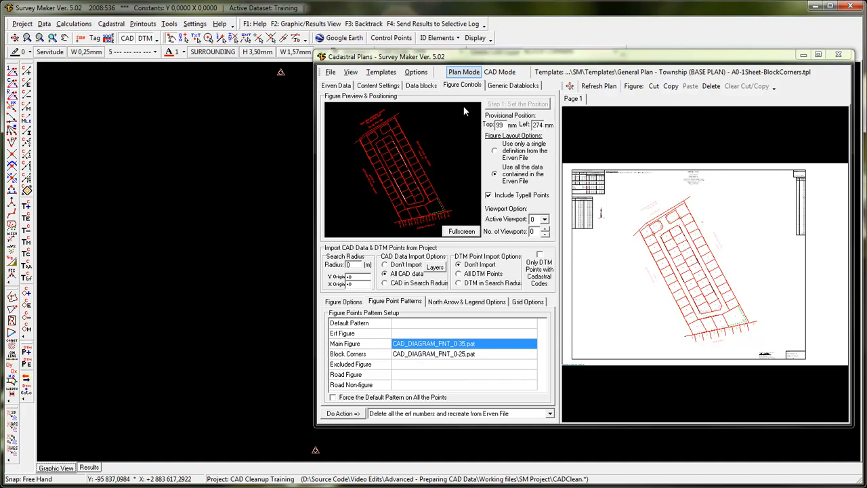
left_click(513, 74)
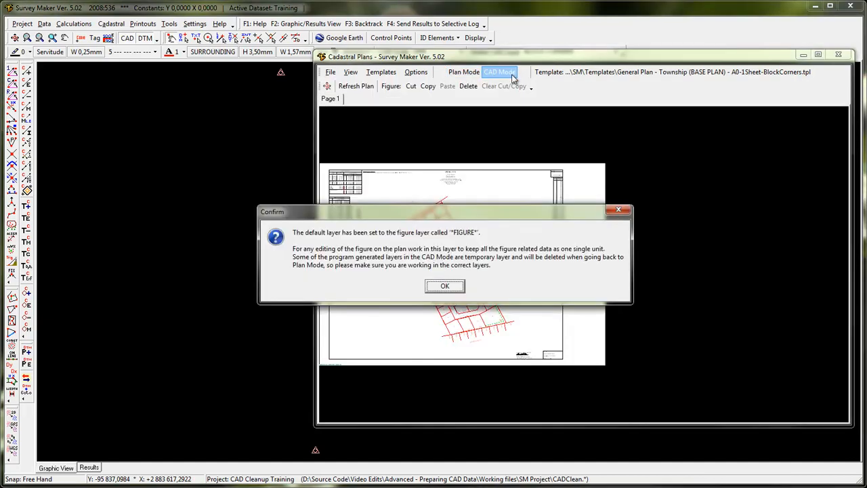
left_click(453, 286)
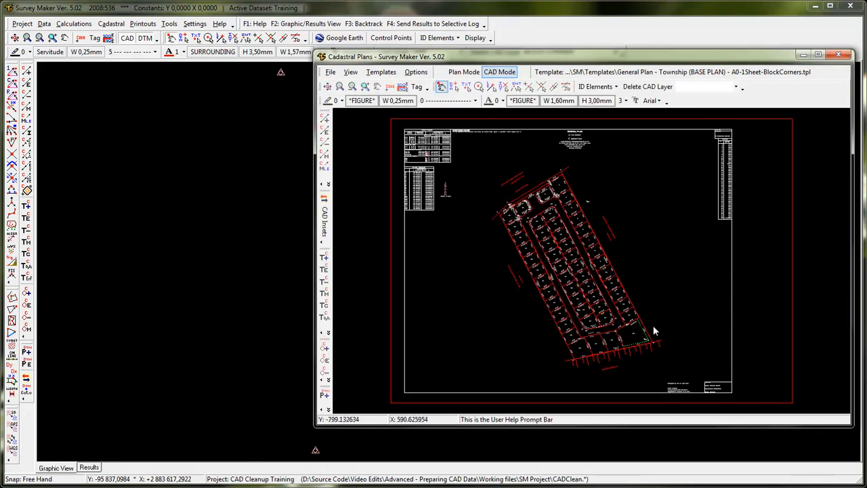
- Examine the cluttered distance and direction texts around the block corners near the figure's upper end, and return to the full sheet
left_click(365, 87)
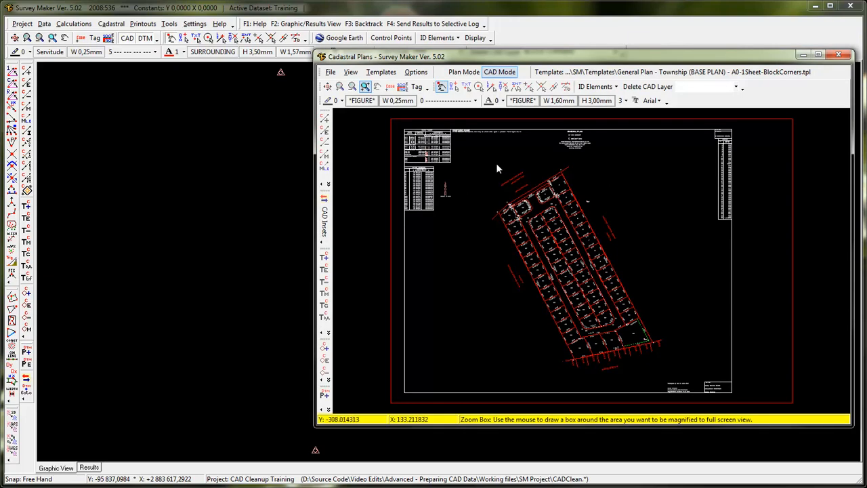
left_click_drag(499, 164, 579, 212)
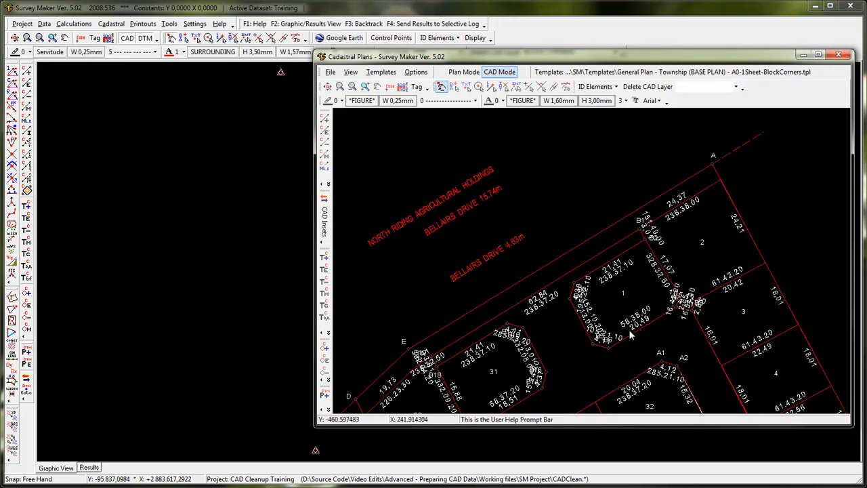
scroll(639, 314, "down", 5)
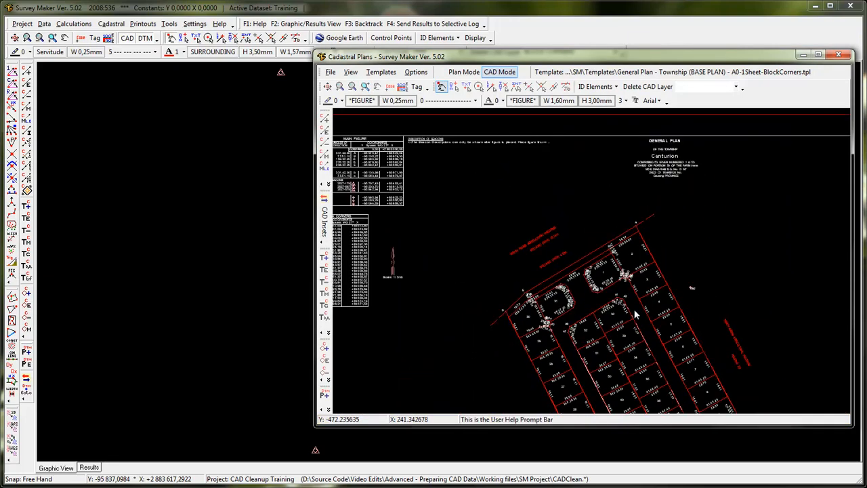
middle_click(644, 364)
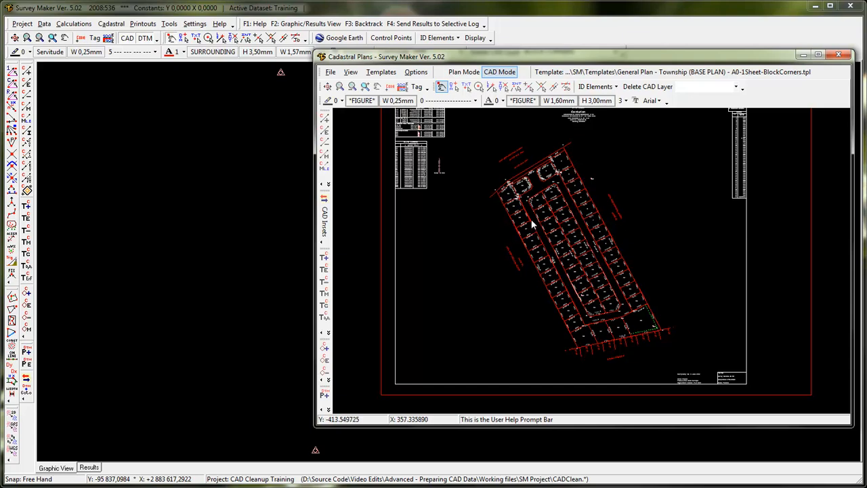
middle_click_drag(524, 185, 593, 270)
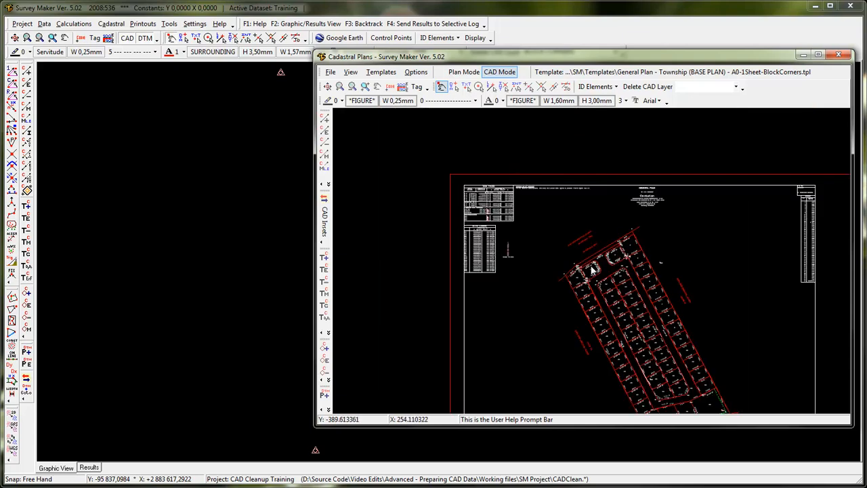
scroll(591, 270, "up", 4)
scroll(590, 302, "up", 1)
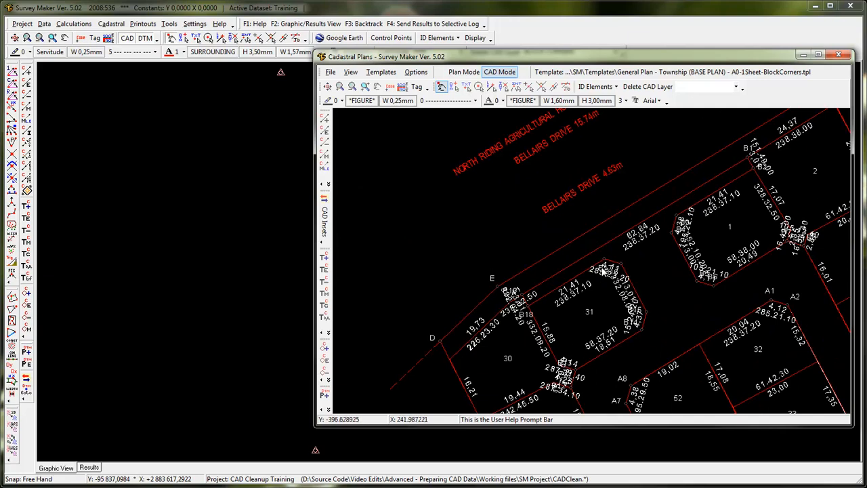
scroll(605, 355, "down", 4)
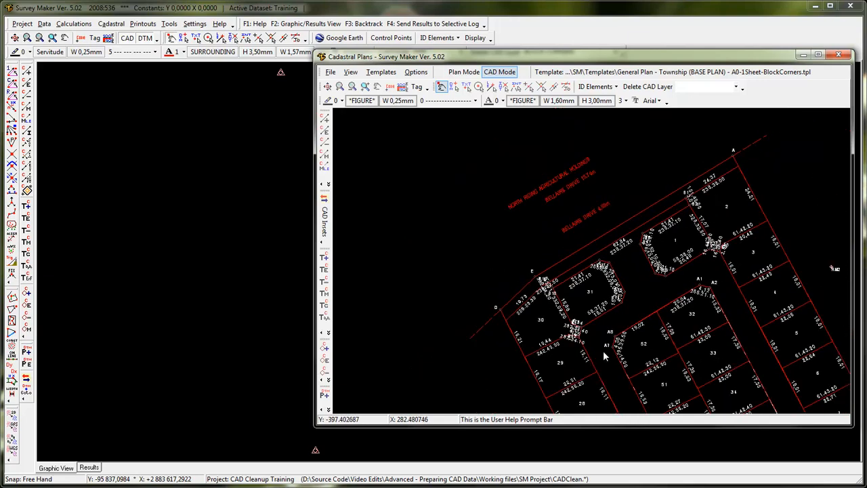
scroll(605, 355, "up", 3)
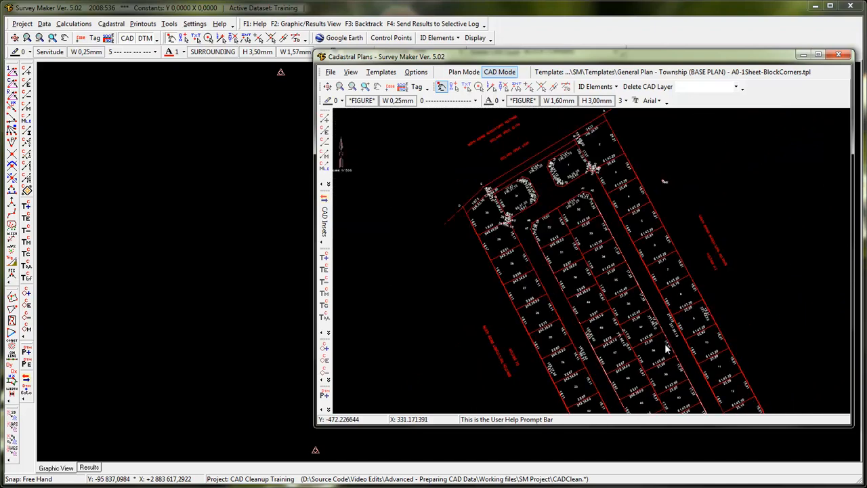
left_click(328, 86)
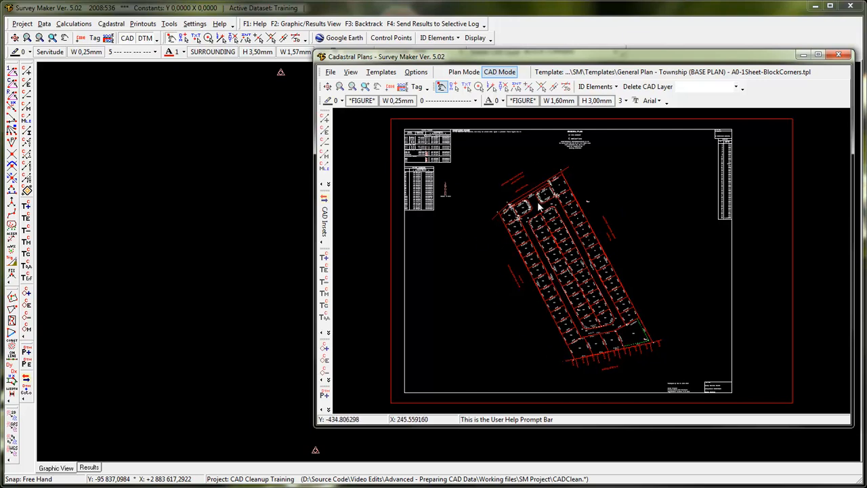
- Return to Plan Mode and display the figure's scale and extra data options
left_click(464, 72)
mouse_move(681, 218)
left_mouse_down()
mouse_move(659, 221)
mouse_move(689, 227)
mouse_move(671, 220)
mouse_move(683, 218)
left_mouse_up()
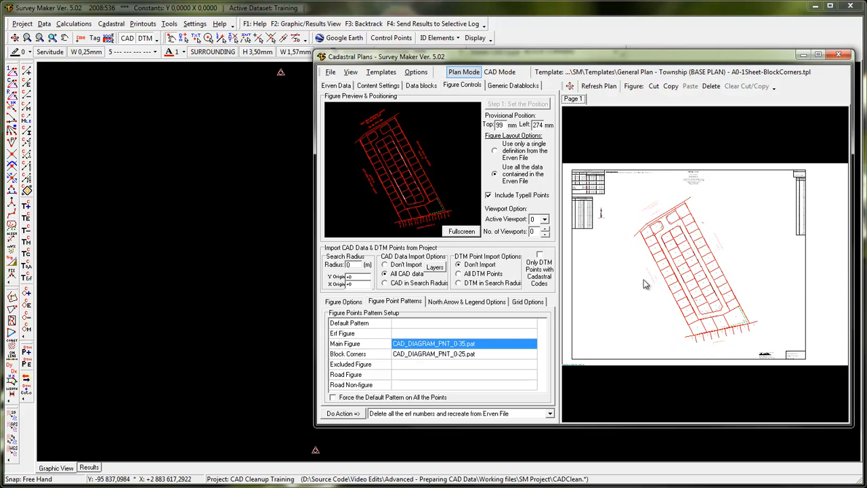
left_click(354, 302)
type("500")
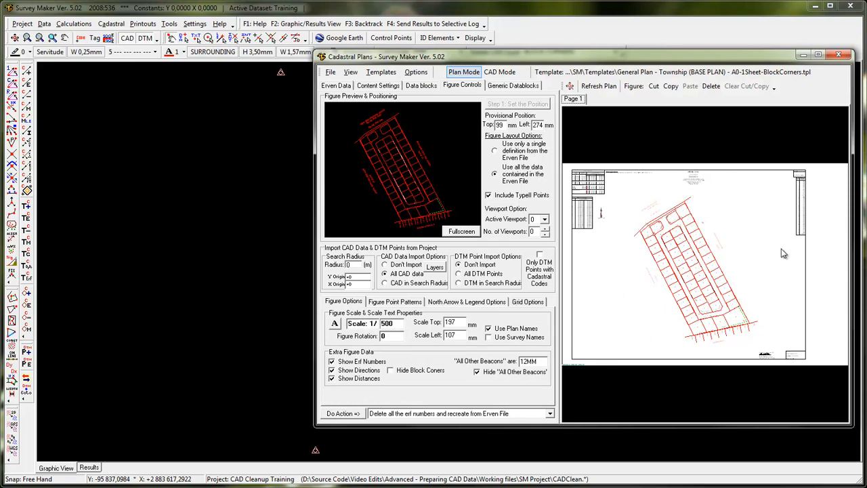
left_click(331, 72)
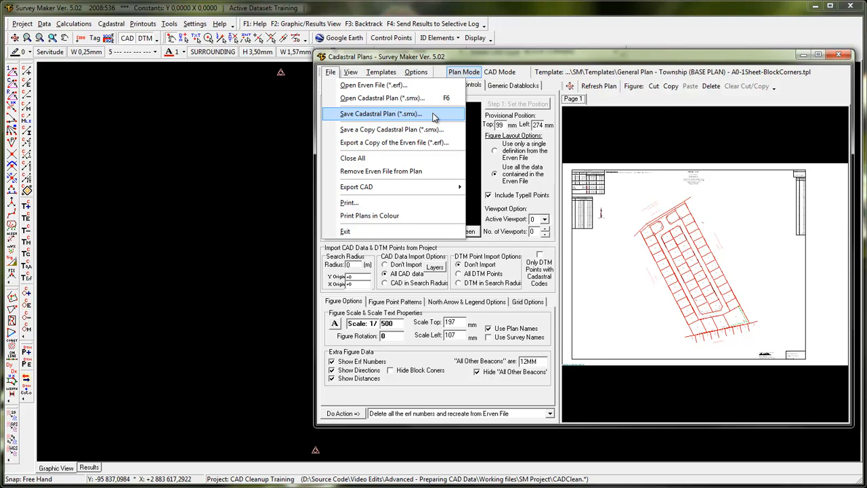
left_click(548, 191)
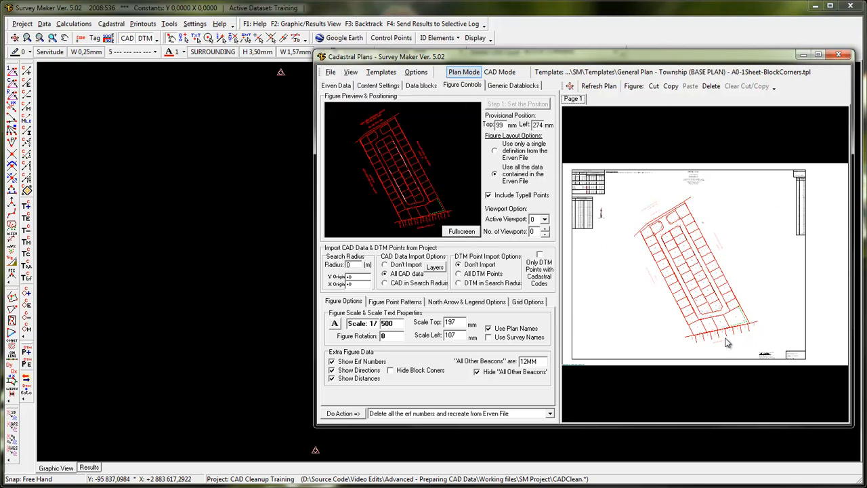
left_click_drag(680, 220, 665, 225)
left_click(331, 73)
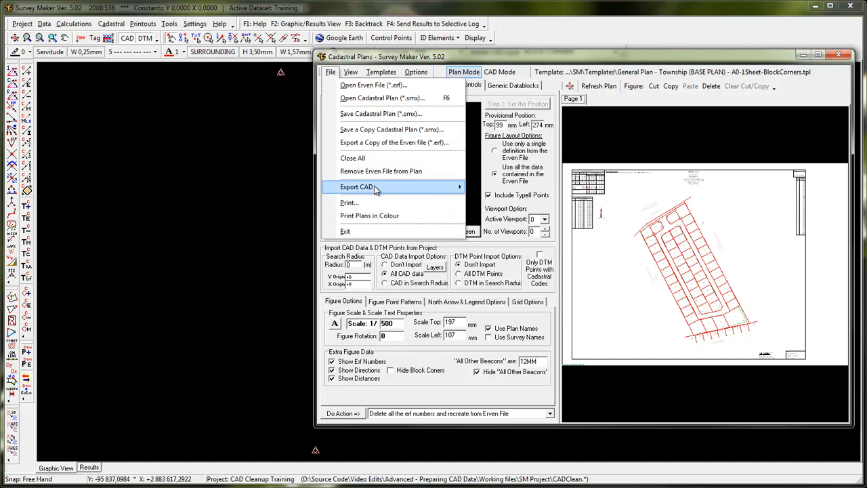
mouse_move(376, 188)
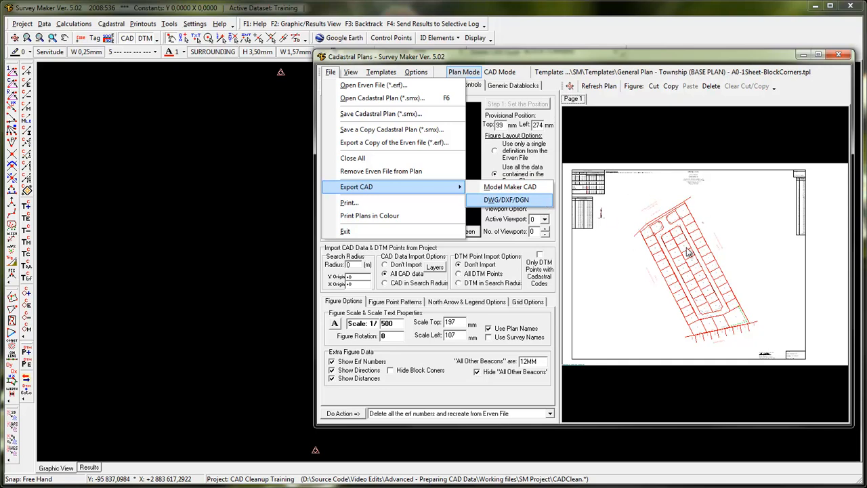
left_click(635, 295)
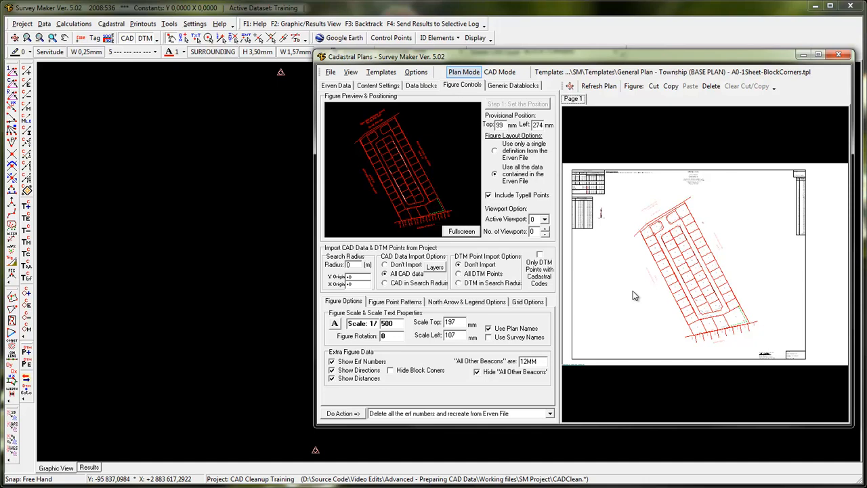
- Save the cadastral plan as CADClean.smx in the SM Project folder and acknowledge the notice
left_click(330, 72)
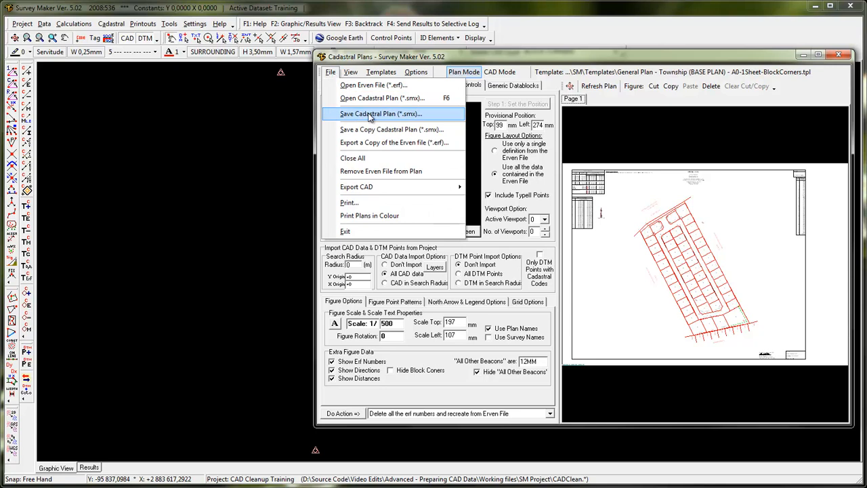
left_click(433, 119)
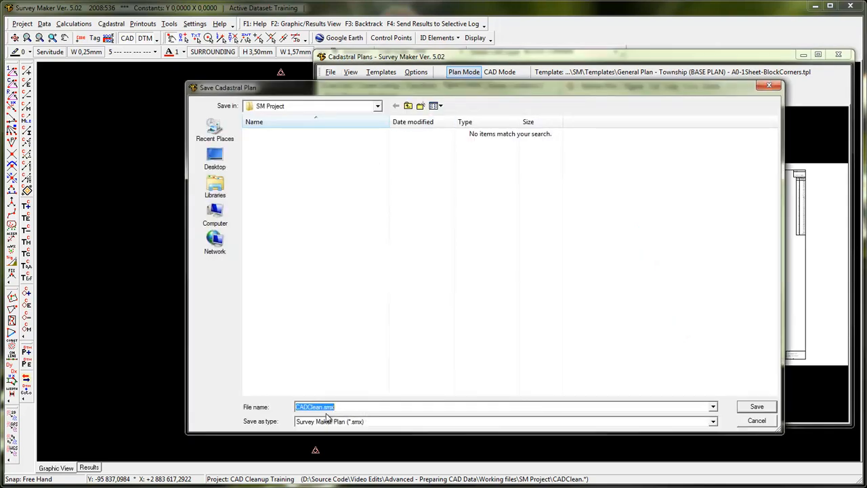
left_click_drag(335, 406, 326, 407)
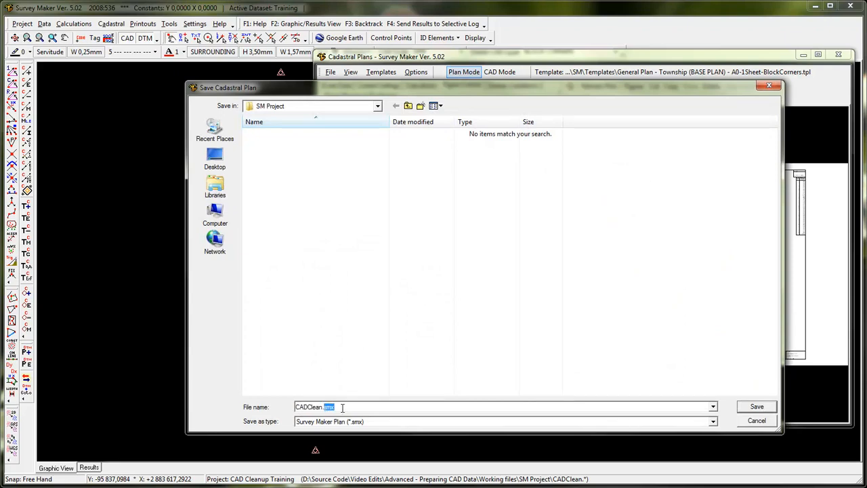
left_click(757, 406)
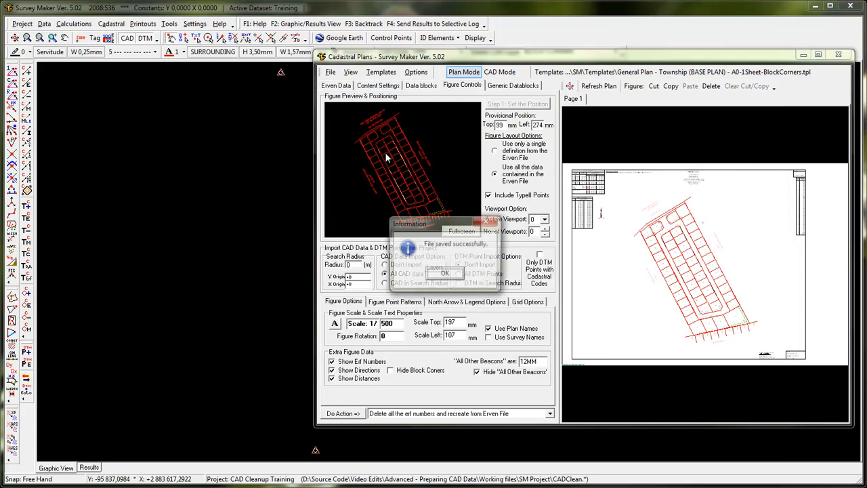
left_click(446, 274)
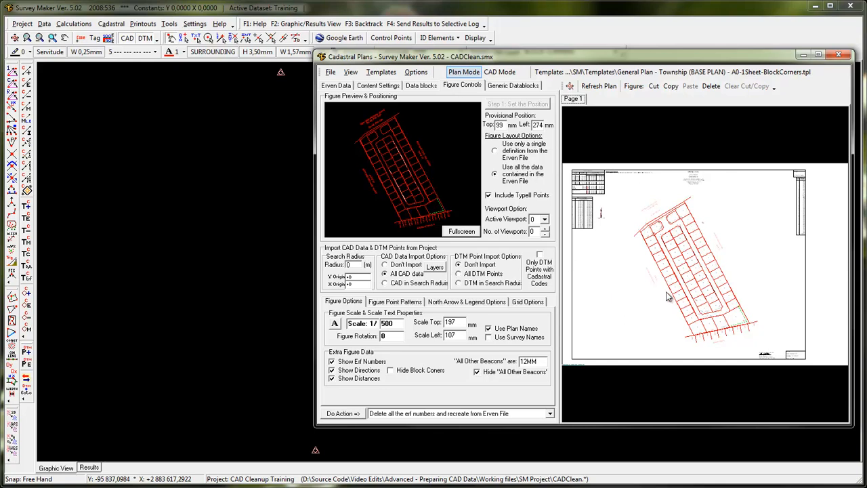
- Look over the CAD export formats, and close the cadastral plan without saving it again
left_click(330, 72)
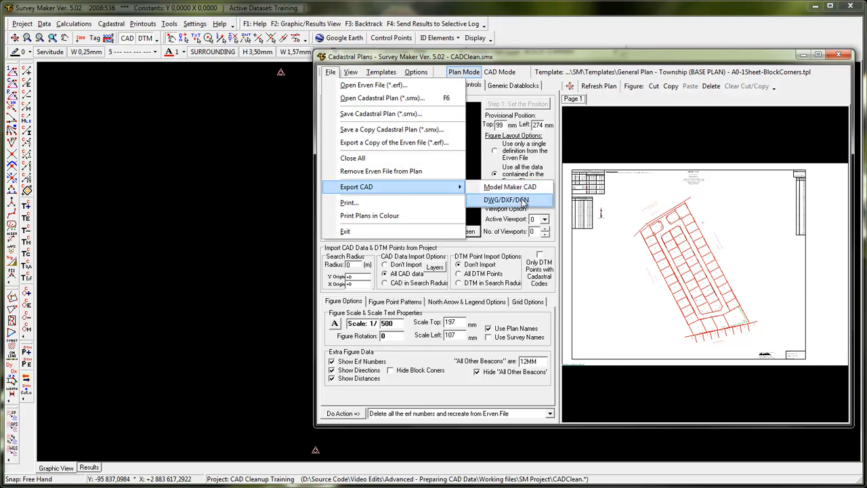
left_click(394, 205)
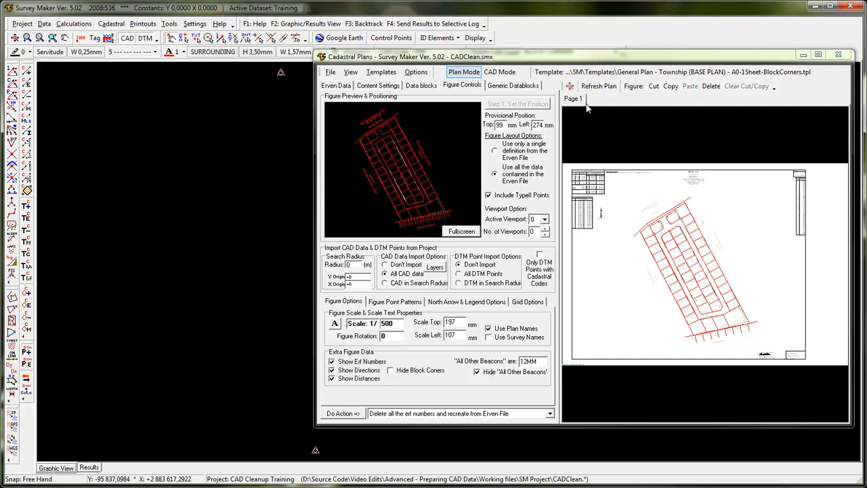
left_click(839, 57)
left_click(442, 276)
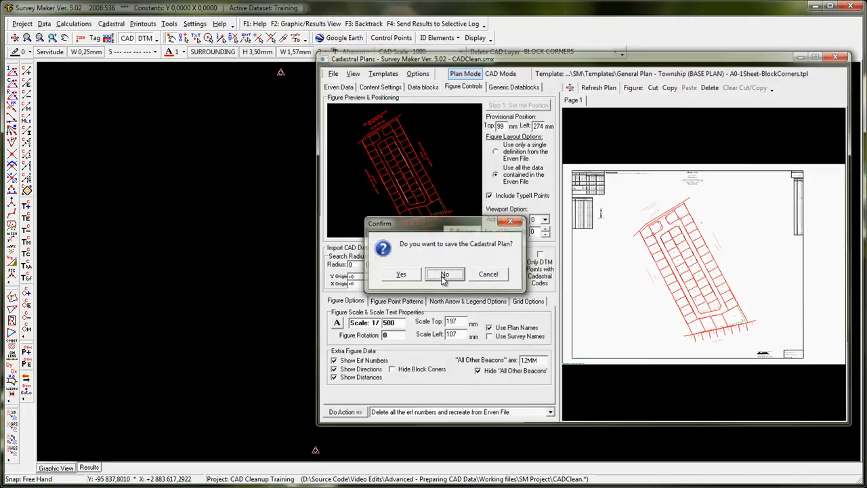
- Start a new cadastral plan and load the erven file CADClean.erf into it
left_click(112, 23)
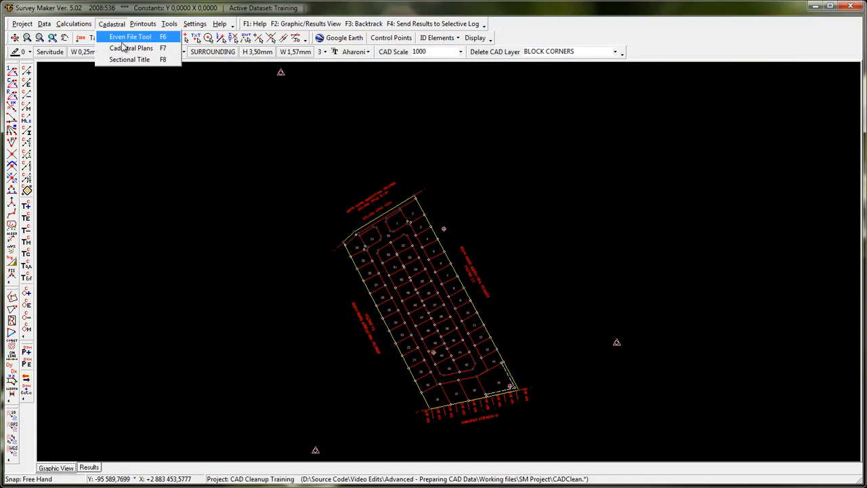
left_click(124, 52)
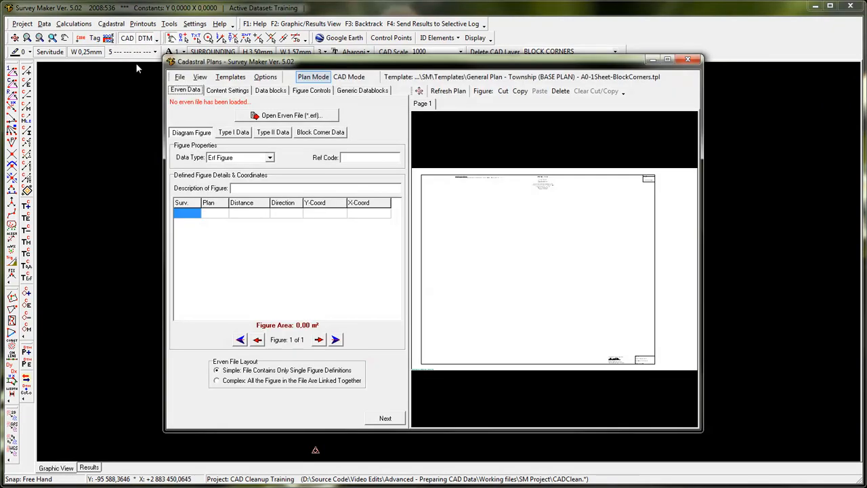
left_click(306, 118)
left_click(280, 139)
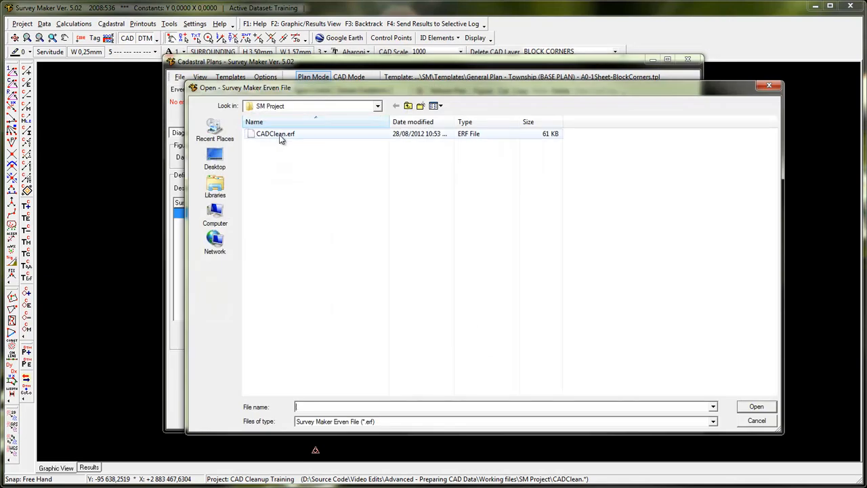
double_click(280, 138)
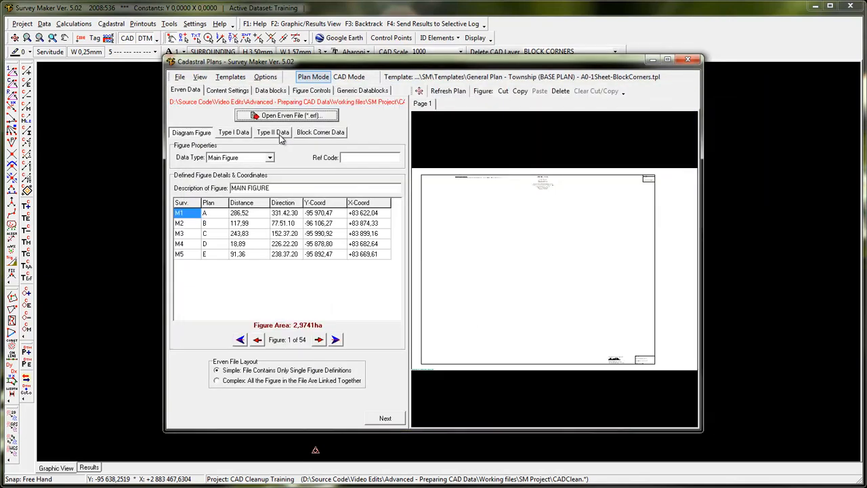
- Load the template Small Scale Diagram - Farm (BASE PLAN) - A4.tpl for the plan
left_click(230, 77)
left_click(255, 103)
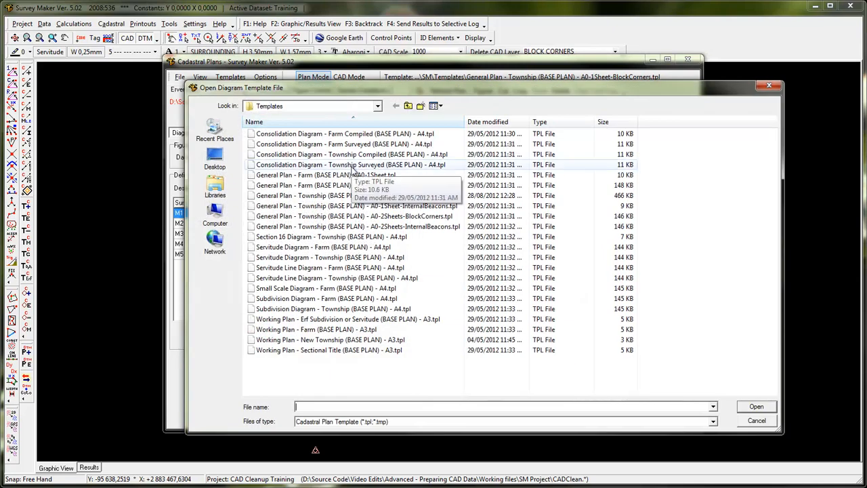
left_click(341, 290)
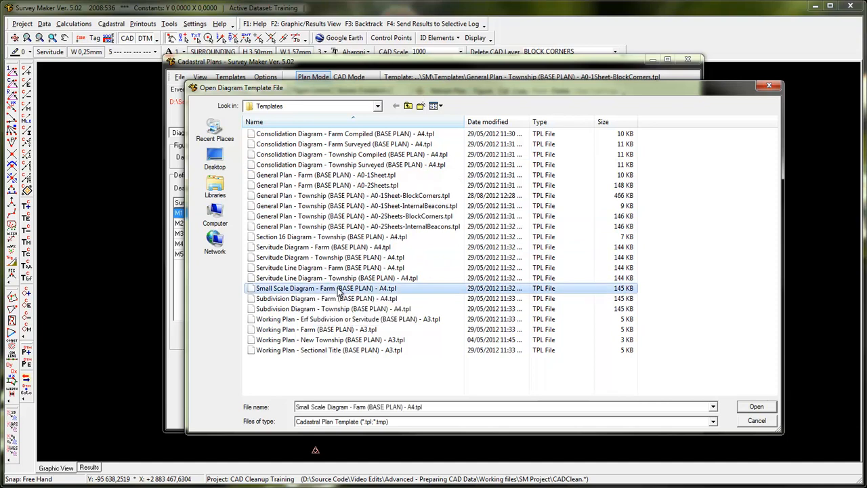
double_click(417, 290)
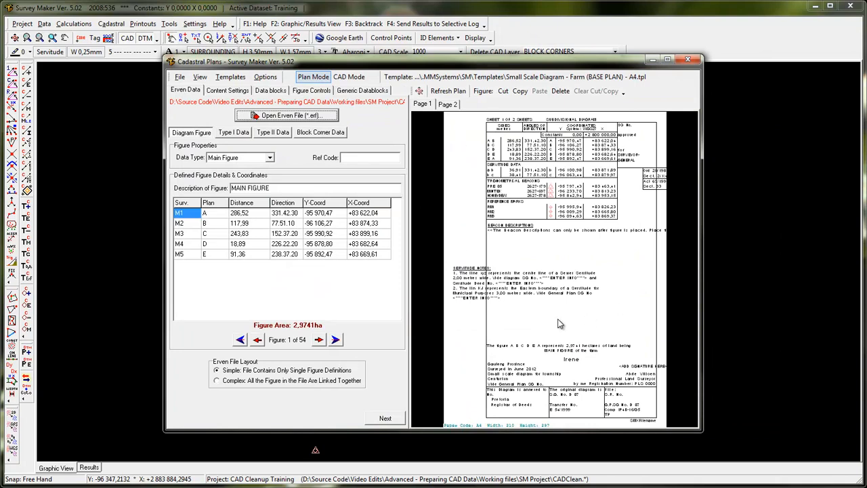
- Turn on Reduced List for the Type II data in the content settings and apply it to the plan
left_click(402, 420)
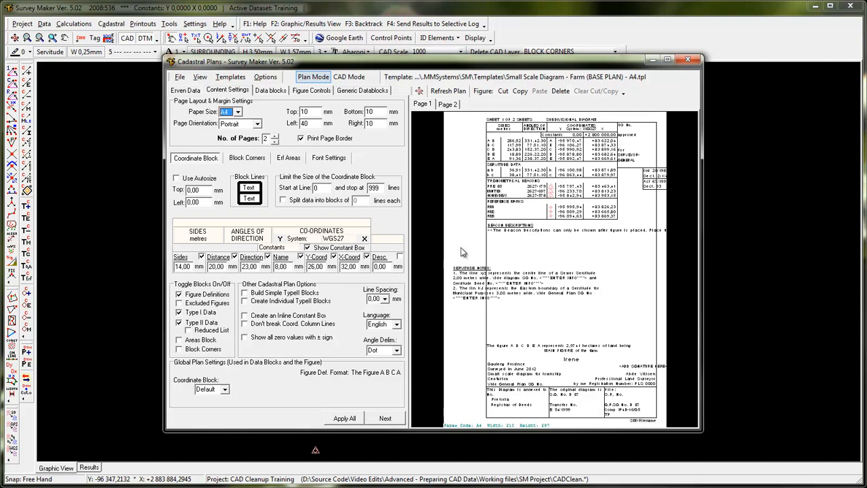
left_click(212, 331)
left_click(356, 422)
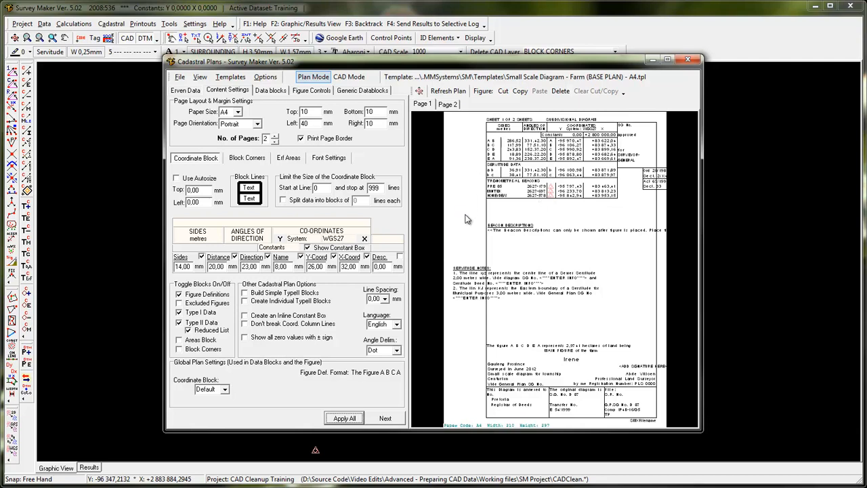
- Hide the Servitude Note data block, and move the Beacon Description block up to about 74 mm from the top, just beneath the coordinate tables
left_click(479, 276)
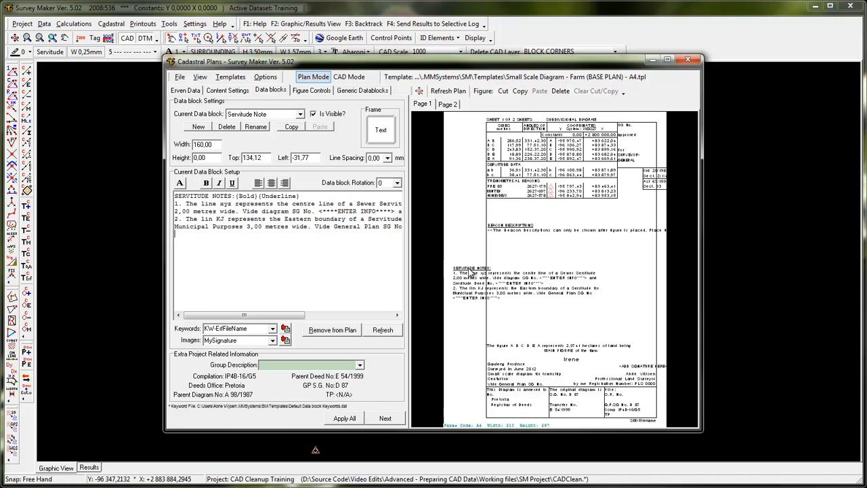
left_click(313, 115)
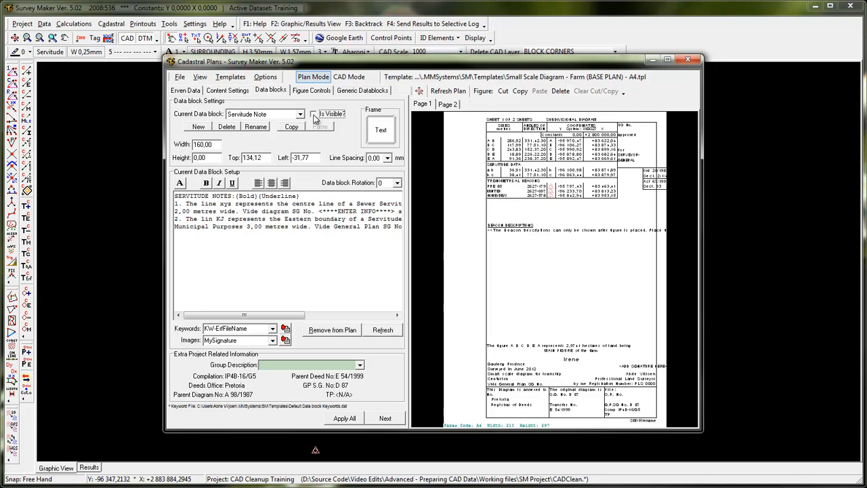
left_click_drag(510, 226, 513, 208)
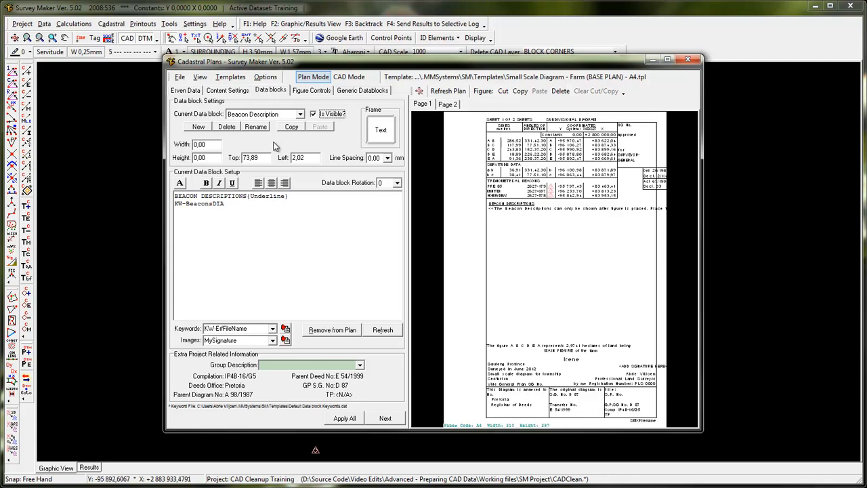
left_click(273, 90)
left_click(360, 420)
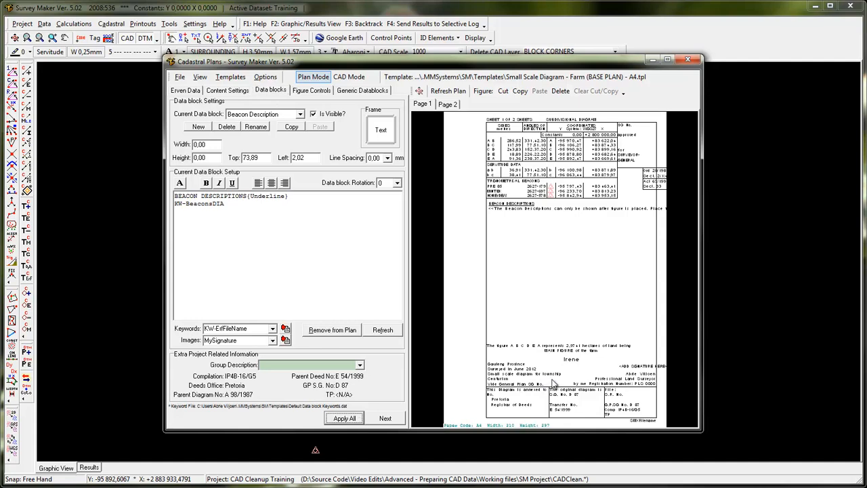
- Replace the My Signature block's placeholder text with the MySignature image and position it just above the surveyor's name
scroll(528, 331, "up", 3)
scroll(526, 329, "down", 2)
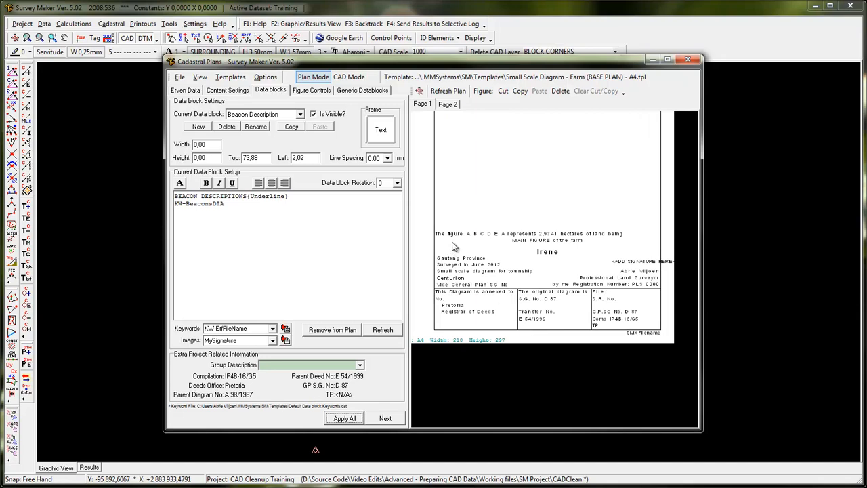
left_click(197, 92)
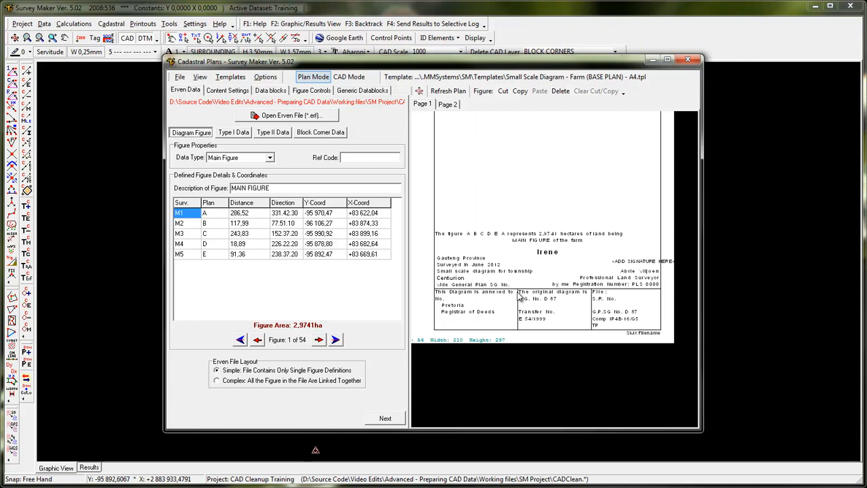
left_click(644, 264)
left_click(290, 235)
key("ctrl+a")
key("Delete")
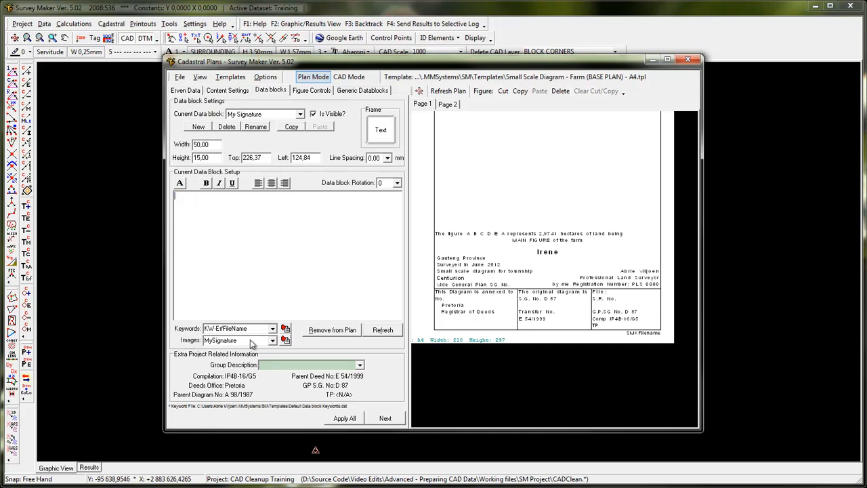
left_click(286, 340)
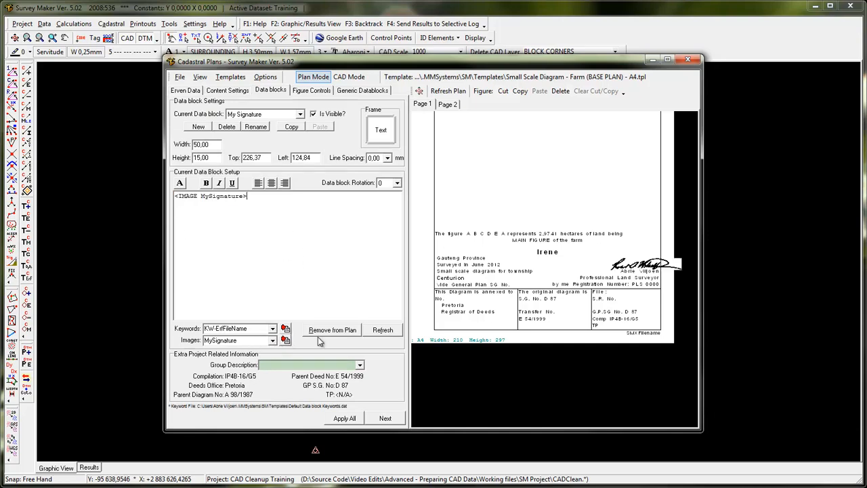
left_click_drag(641, 271, 627, 270)
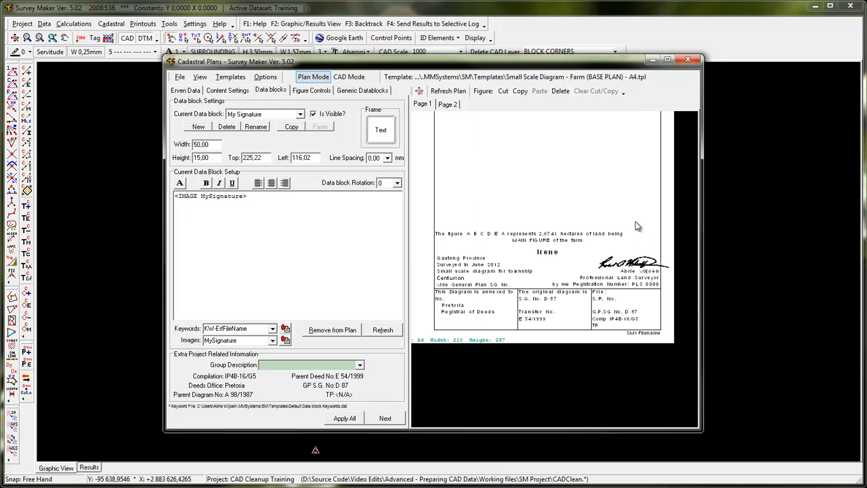
- Hide the two small data blocks overrunning the page's right border and the Sheet Number block above the coordinate table
left_click(420, 91)
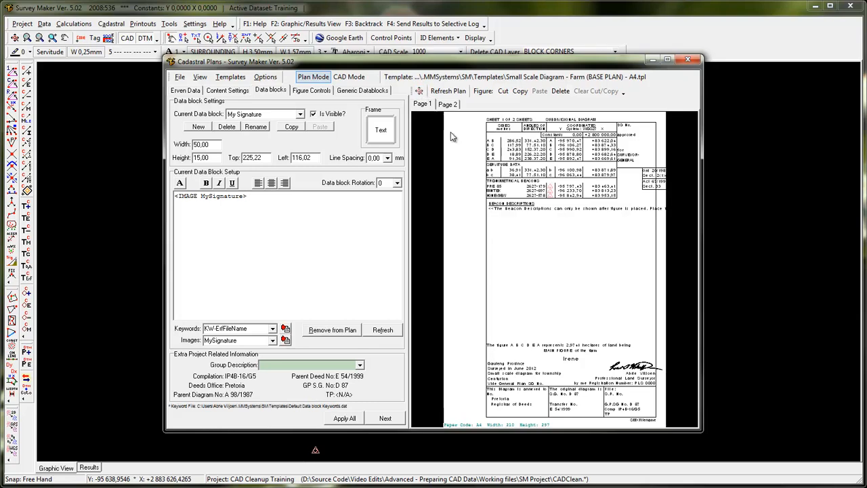
left_click(645, 170)
left_click(313, 114)
left_click(652, 186)
left_click(314, 115)
left_click(508, 120)
left_click(314, 116)
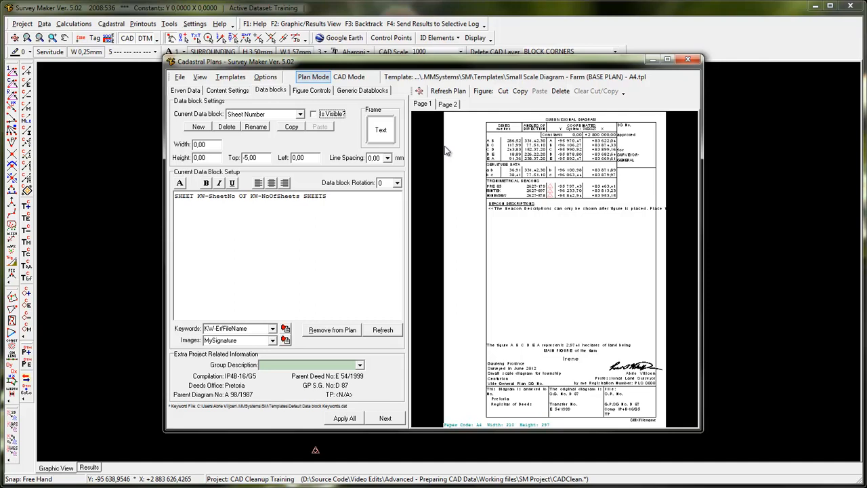
- Define the figure's area in the blank space beneath the beacon descriptions, about 90 mm from the top and 5 mm from the left, and create the figure
left_click(323, 91)
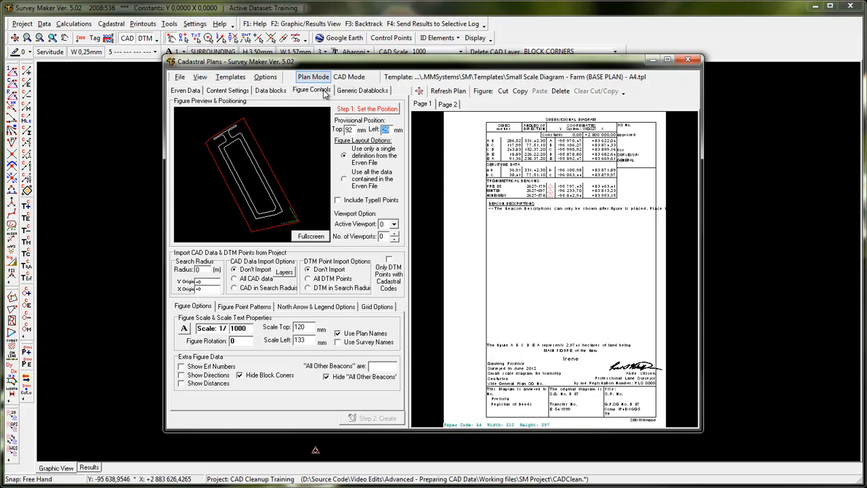
left_click(391, 111)
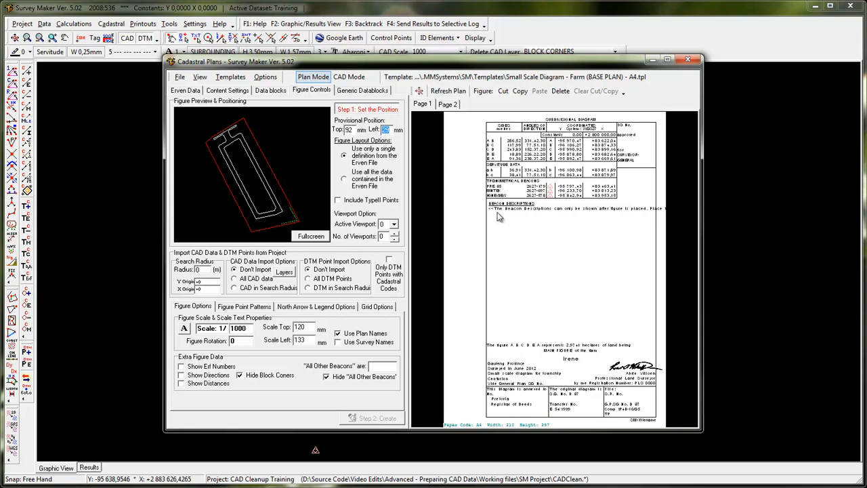
left_click_drag(490, 218, 645, 336)
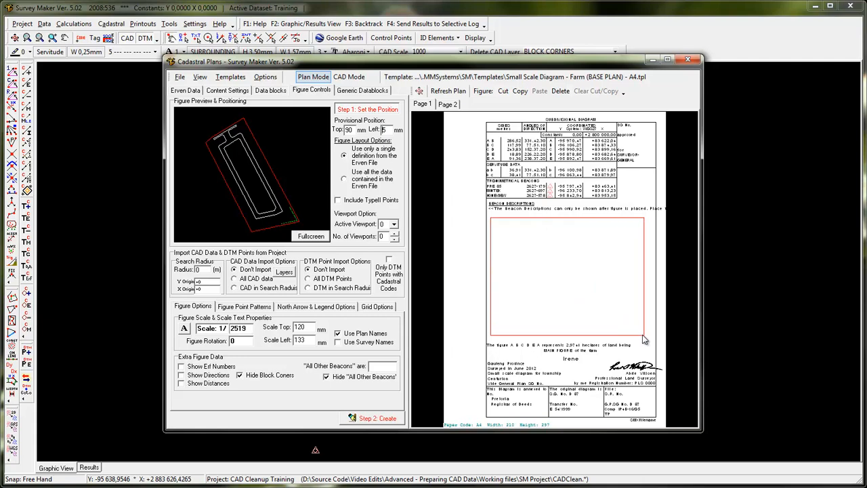
left_click(377, 418)
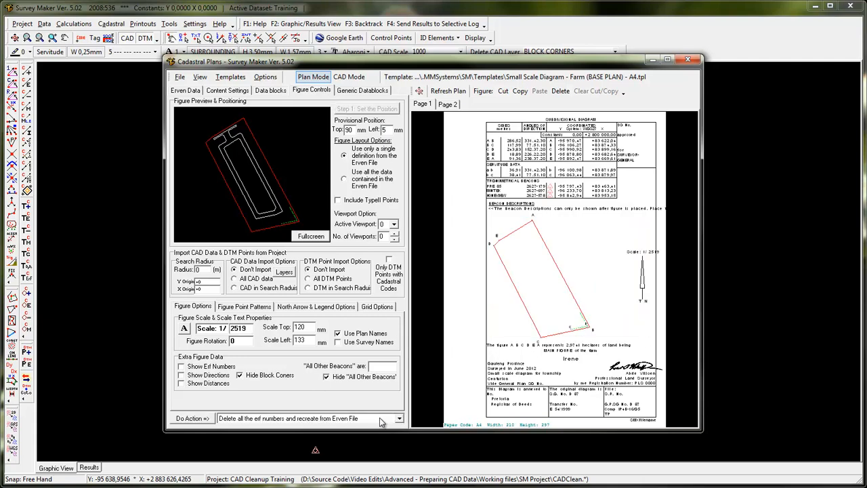
- Move the figure to about 86 mm from the top and 25 mm from the left, centring it in the blank space
left_click_drag(503, 246, 520, 245)
left_click_drag(552, 220, 554, 220)
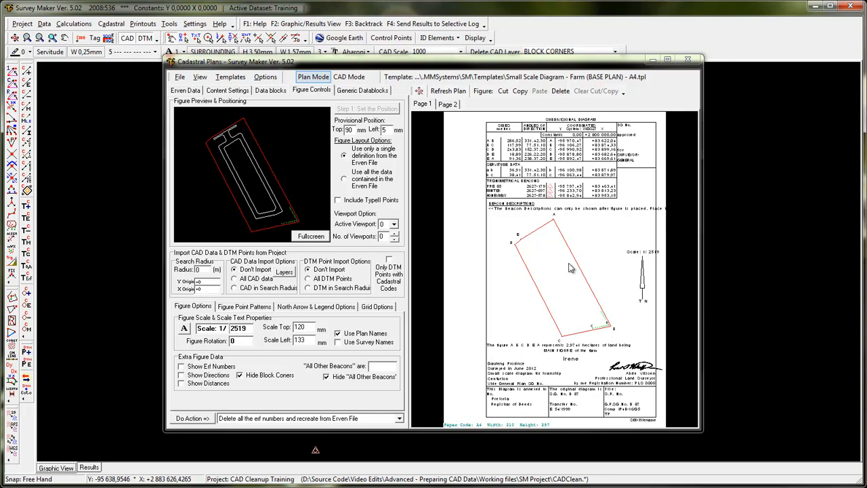
left_click_drag(553, 220, 553, 217)
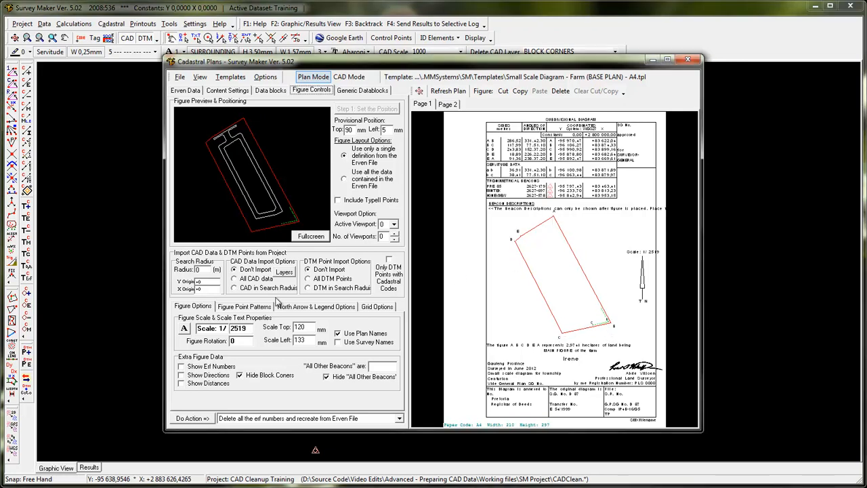
- Set the figure's rotation to 23
left_click_drag(246, 341, 210, 344)
type("23")
key("Return")
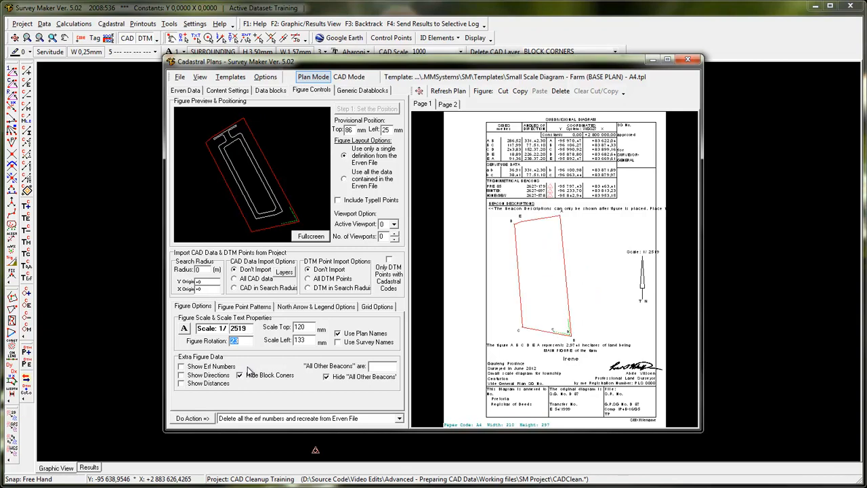
- Reset the figure's rotation to 0 and set its scale to 1/3000 after trying 1/2500
key("Return")
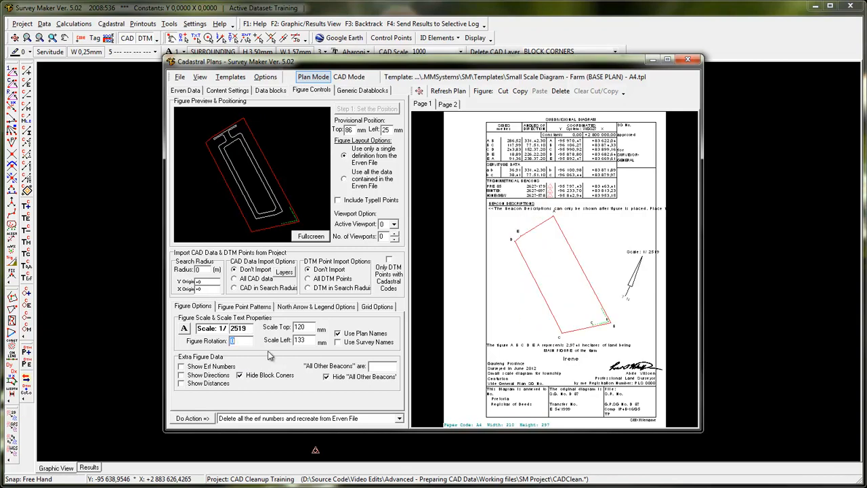
left_click_drag(251, 330, 200, 330)
type("2500")
key("Return")
type("3000")
key("Return")
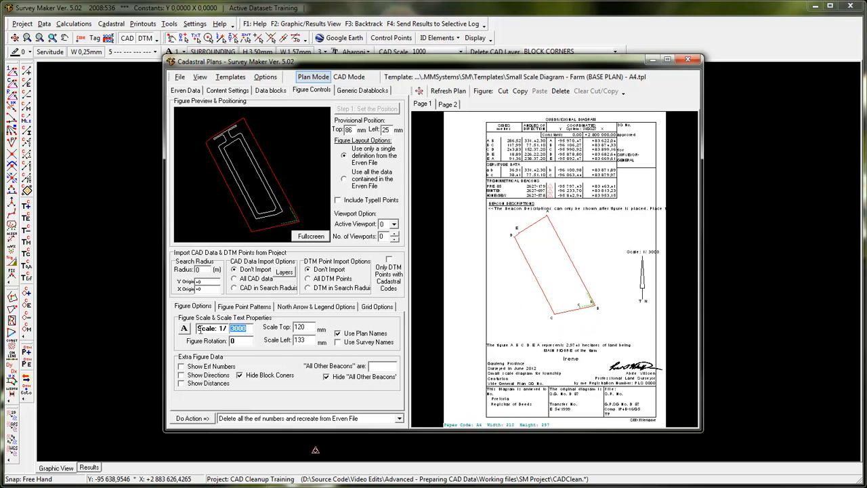
- Shift the figure slightly down and outward in the blank space, and bring the north arrow and scale text closer to it
left_click(524, 241)
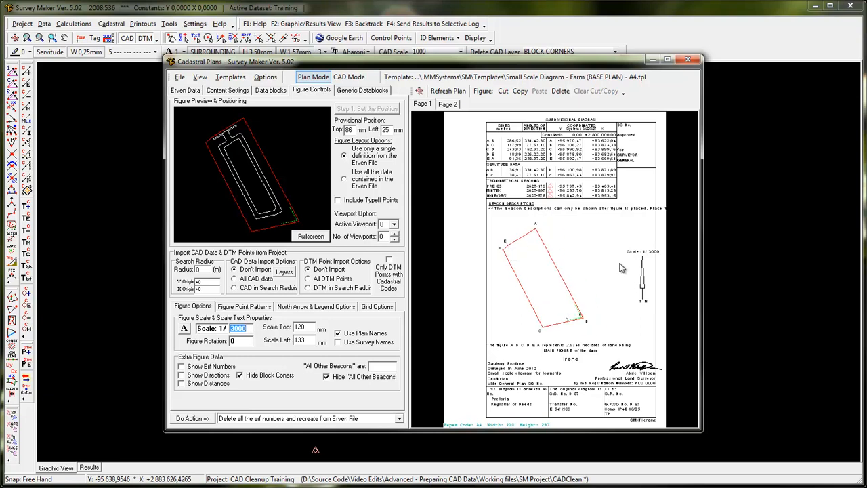
left_click_drag(649, 268, 629, 280)
- Change the north arrow's pattern file to NORTH_ARROW.pat
left_click(309, 308)
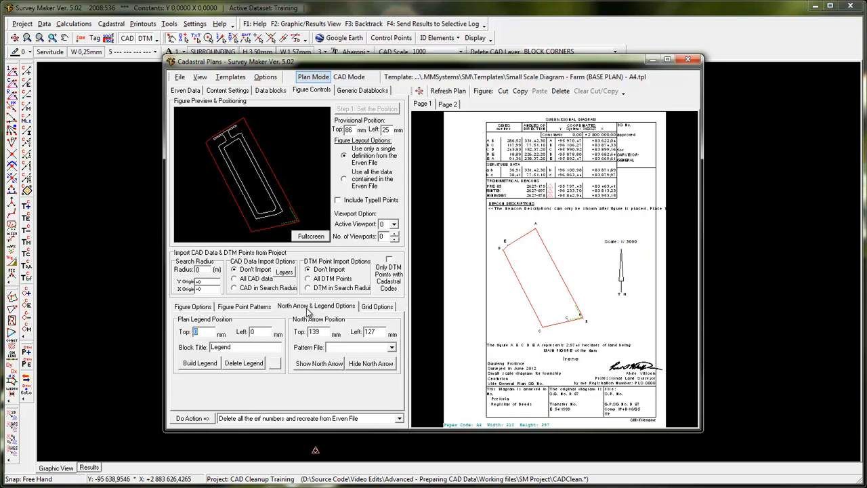
left_click(392, 347)
scroll(392, 379, "down", 3)
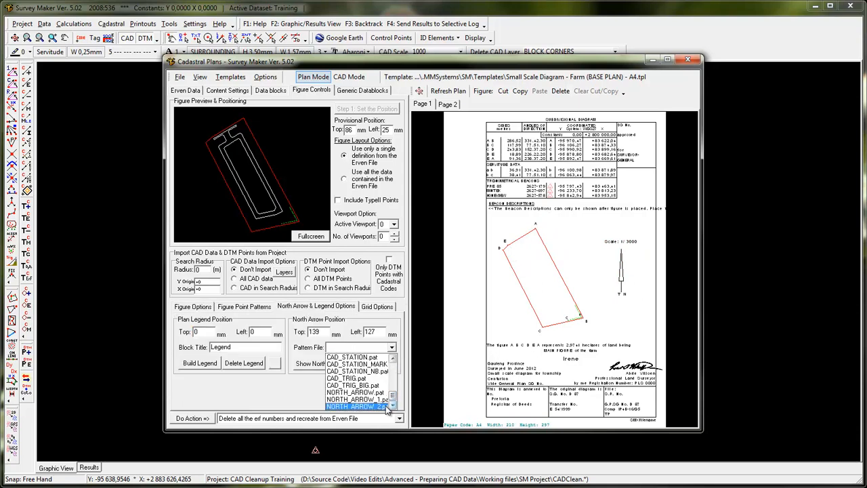
left_click(377, 392)
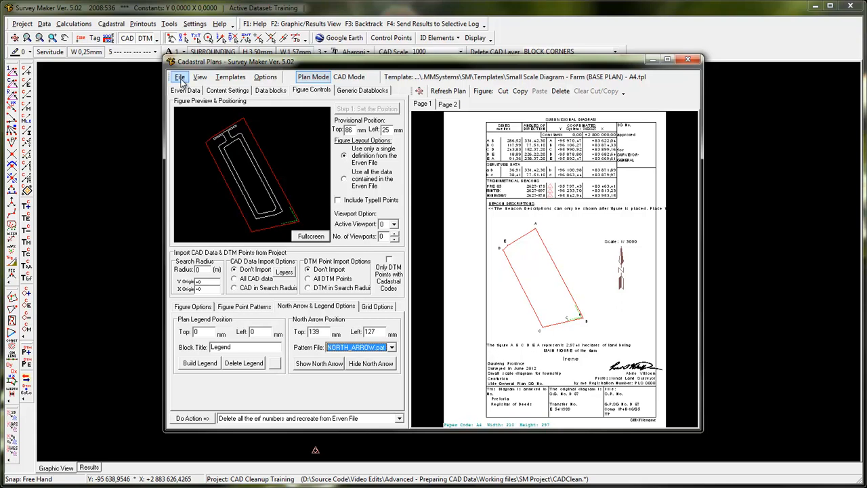
- Close the Cadastral Plans tool without saving the template changes, and reopen it for a new plan
left_click(688, 60)
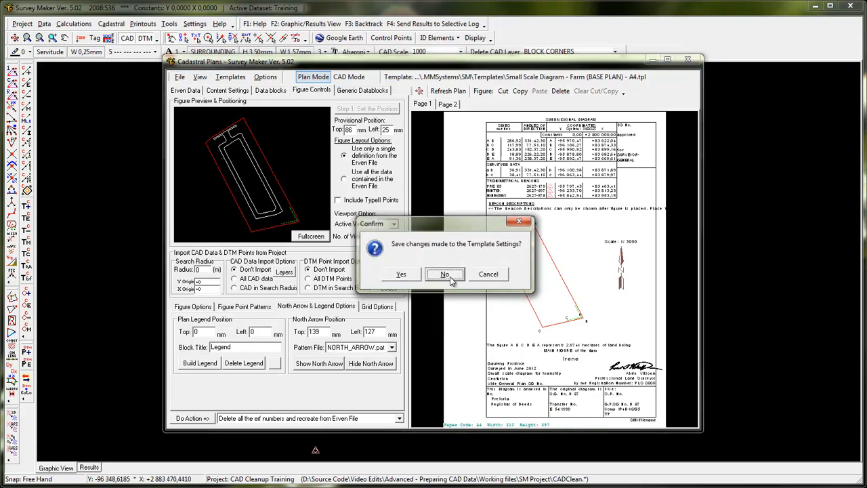
left_click(445, 273)
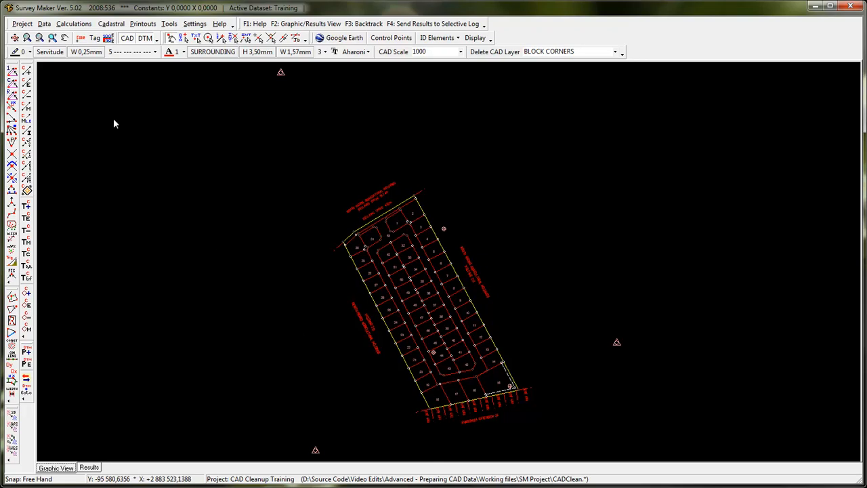
left_click(112, 24)
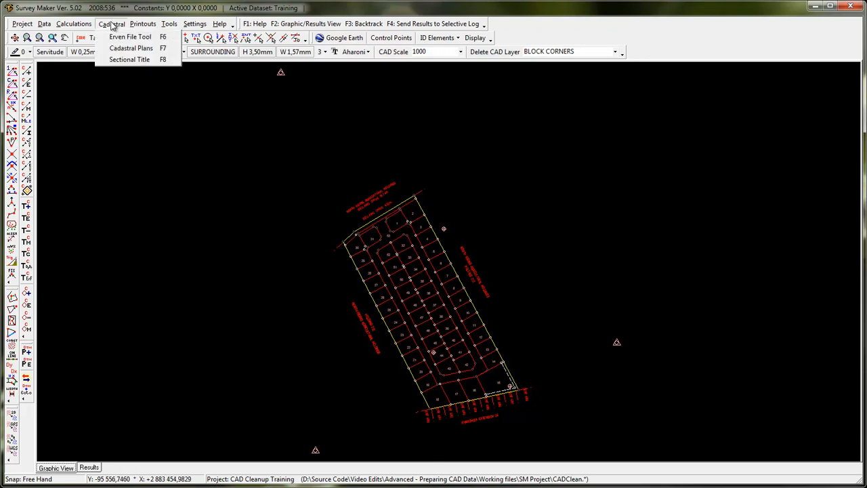
left_click(170, 50)
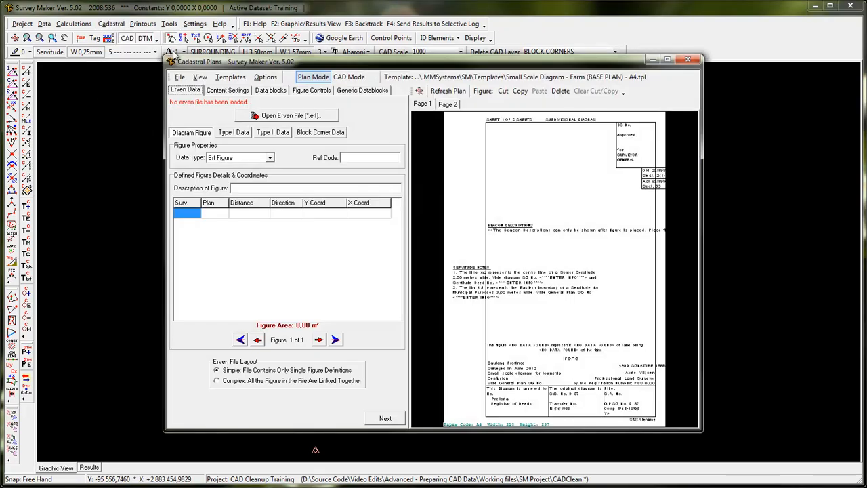
- Open the template "Working Plan - New Township (BASE PLAN) - A3.tpl"
left_click(243, 79)
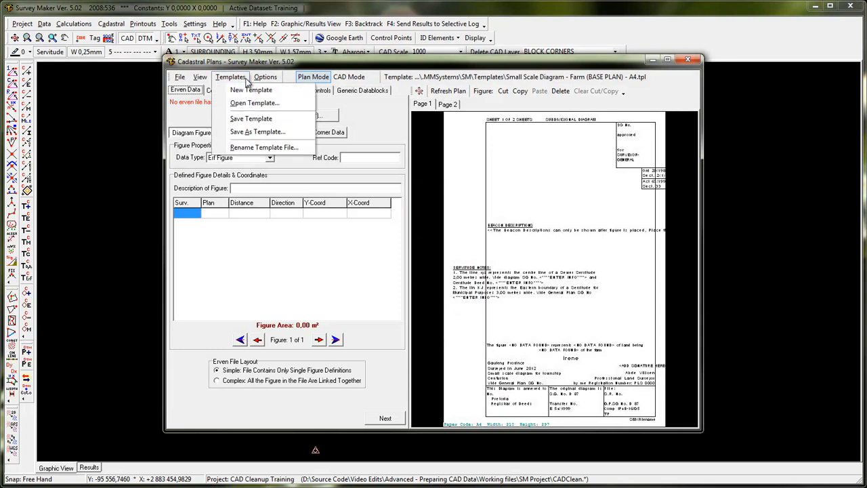
left_click(255, 103)
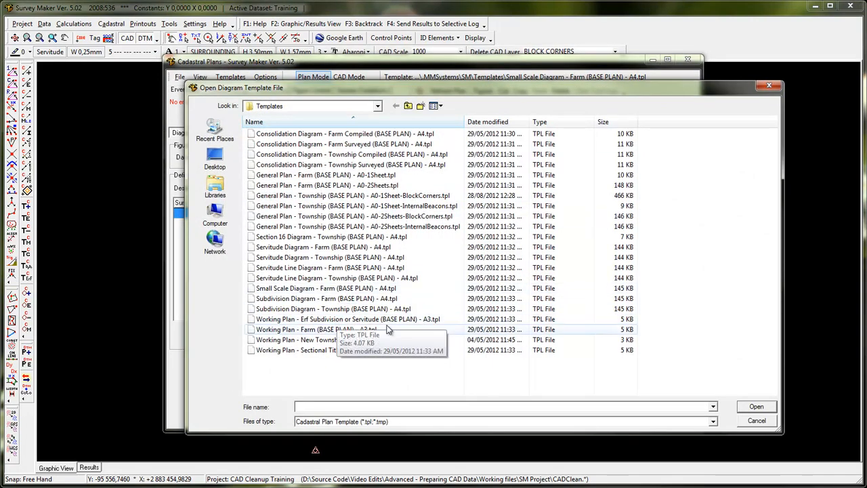
double_click(369, 341)
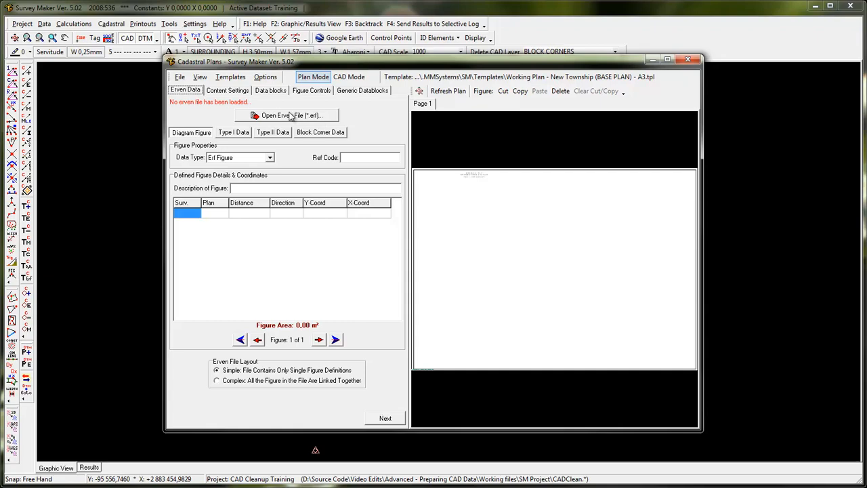
- Apply the template's page content settings and data blocks to the plan, and go on to the figure setup
left_click(385, 418)
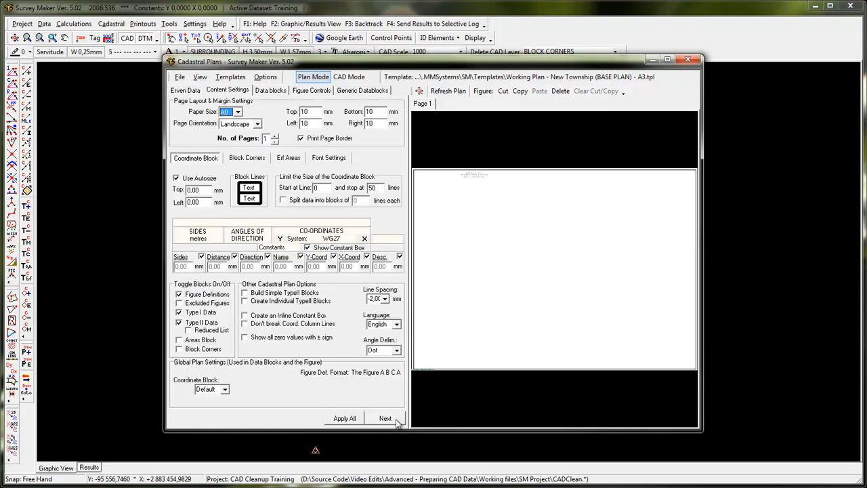
left_click(353, 421)
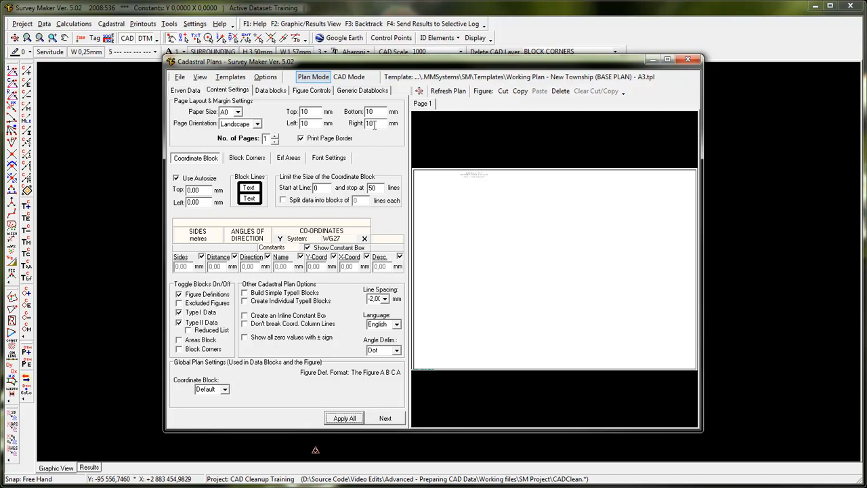
left_click(271, 90)
left_click(347, 416)
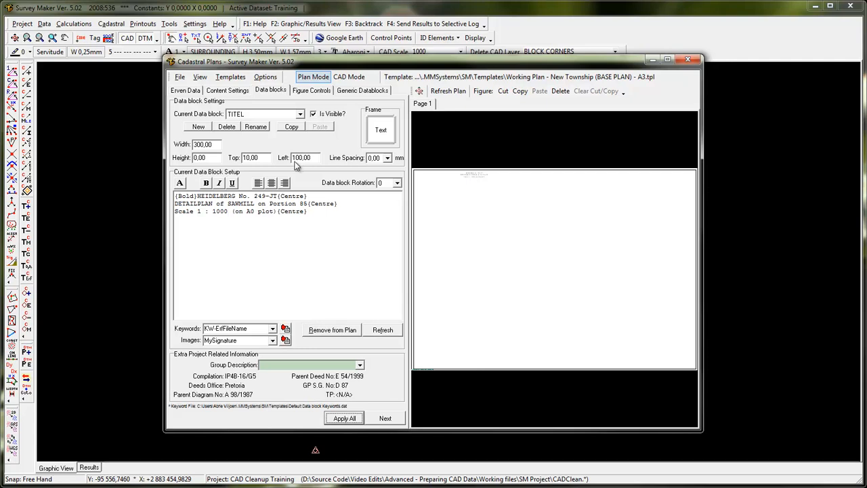
left_click(321, 91)
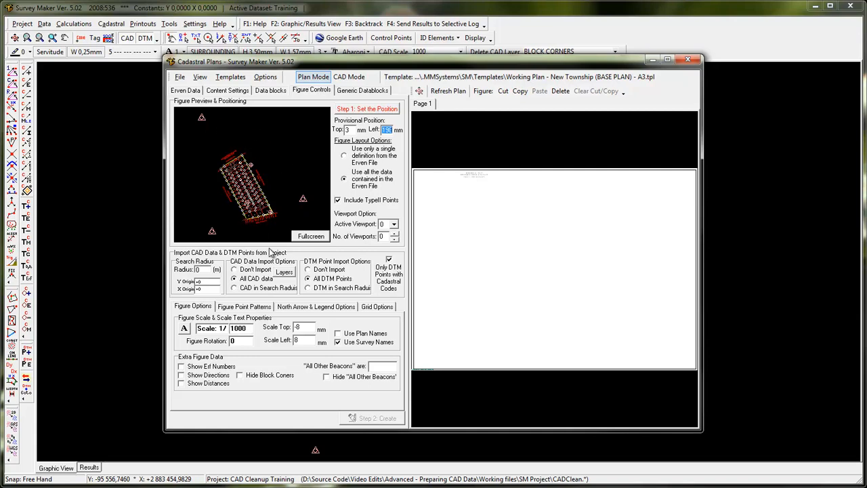
- Set a 500 m search radius with its origin in the middle of the township, and limit the CAD import to it
left_click(204, 269)
left_click(198, 281)
left_click(249, 190)
left_click(234, 288)
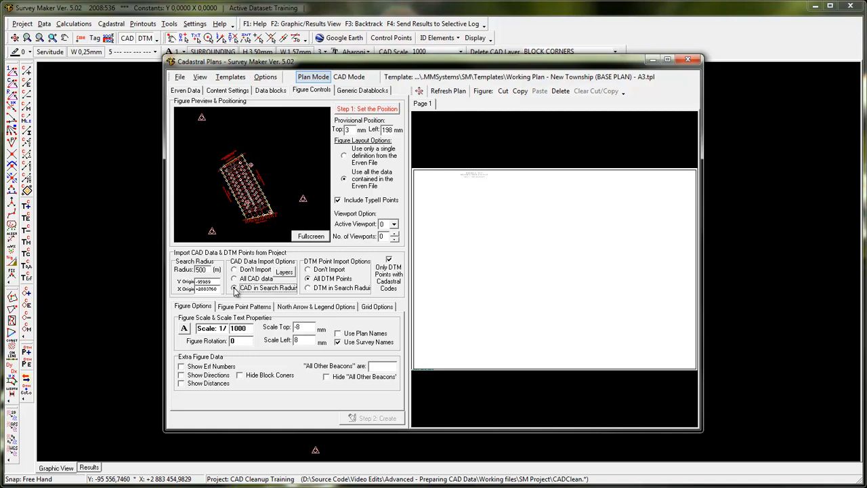
- Reduce the search radius to 200 m and restrict the DTM point import to the points within it
double_click(203, 269)
left_click(309, 289)
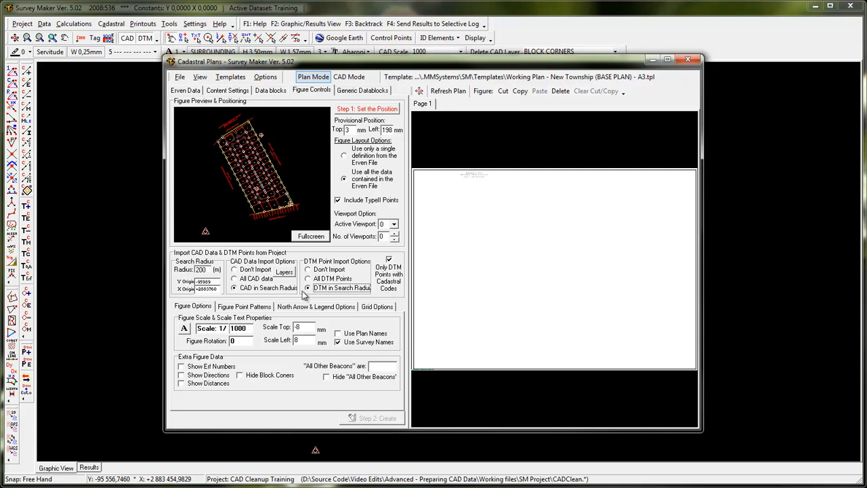
- Narrow the search radius to 100 m, 50 m and finally 20 m to preview fewer erven
double_click(201, 270)
type("100")
key("Return")
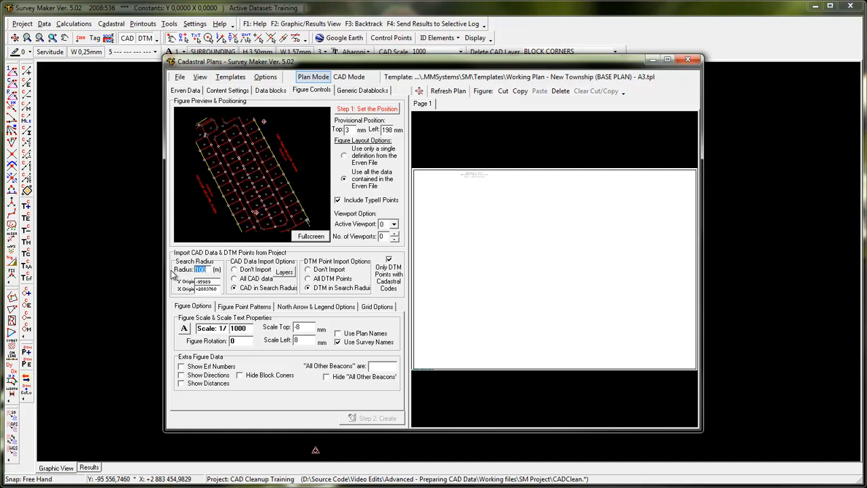
type("50")
key("Return")
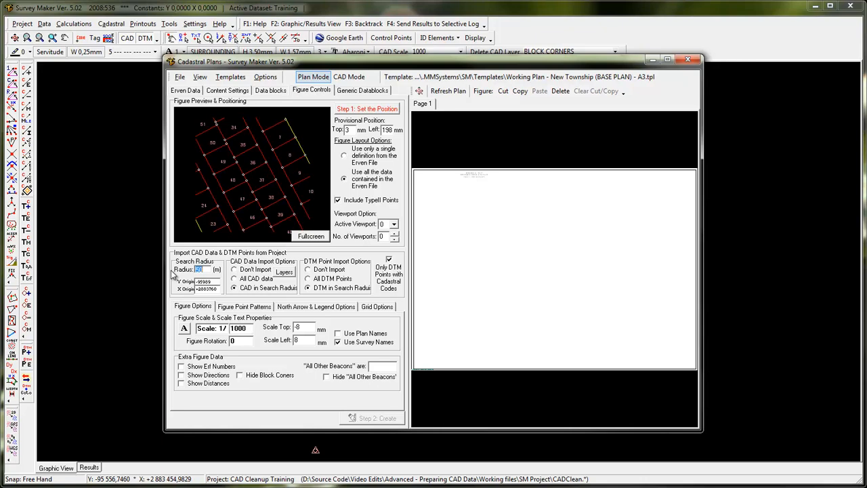
type("20")
key("Return")
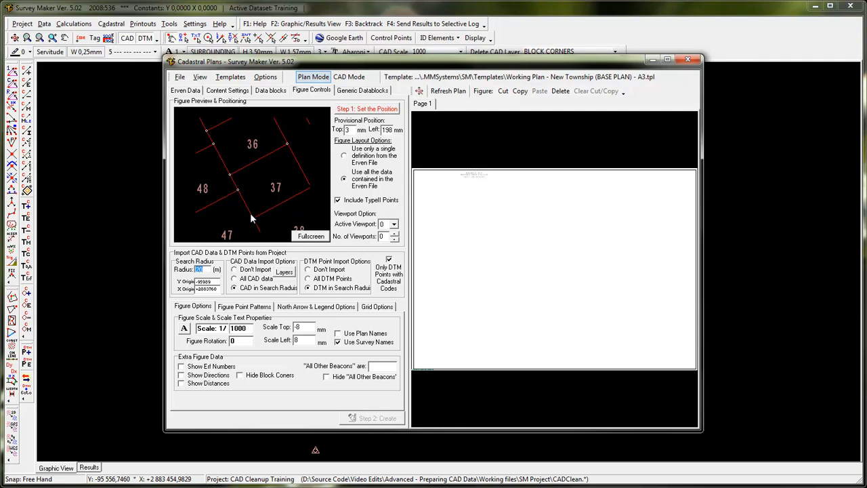
- Move the search origin to the centre of erf 37
left_click(211, 281)
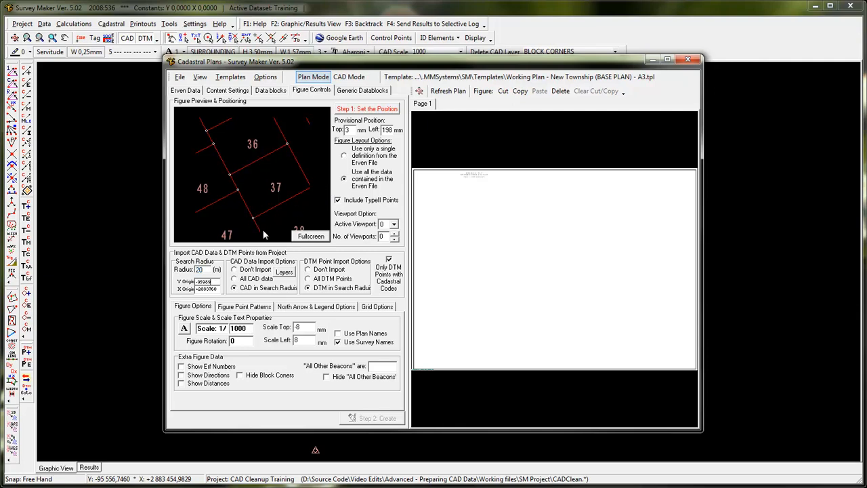
left_click(276, 187)
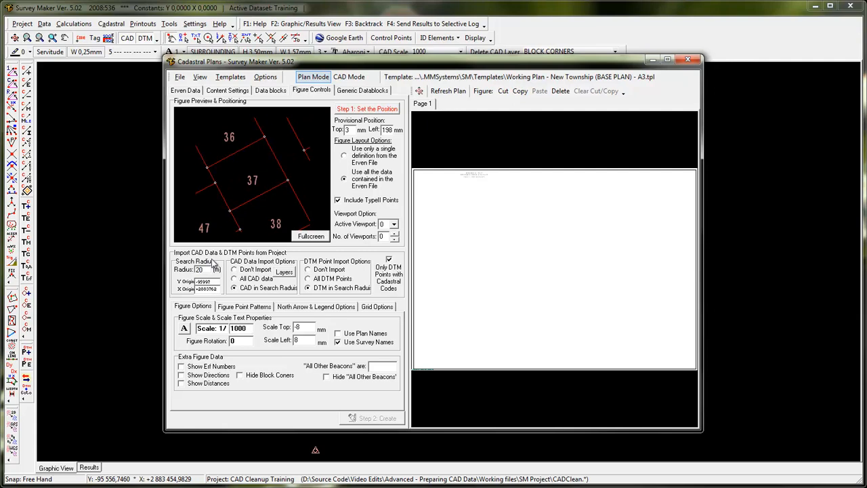
left_click(252, 180)
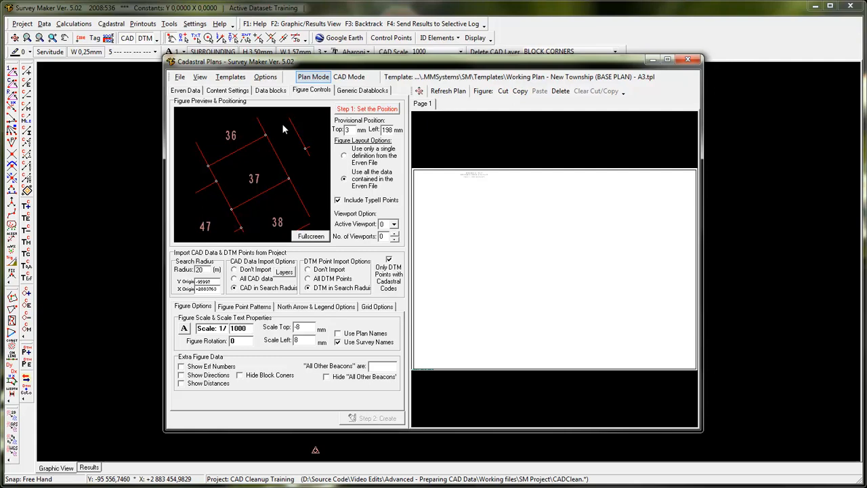
- Import all CAD data and limit the DTM points to 200 m around the township's upper middle, after trying 500, 400 and 300 m
left_click(243, 280)
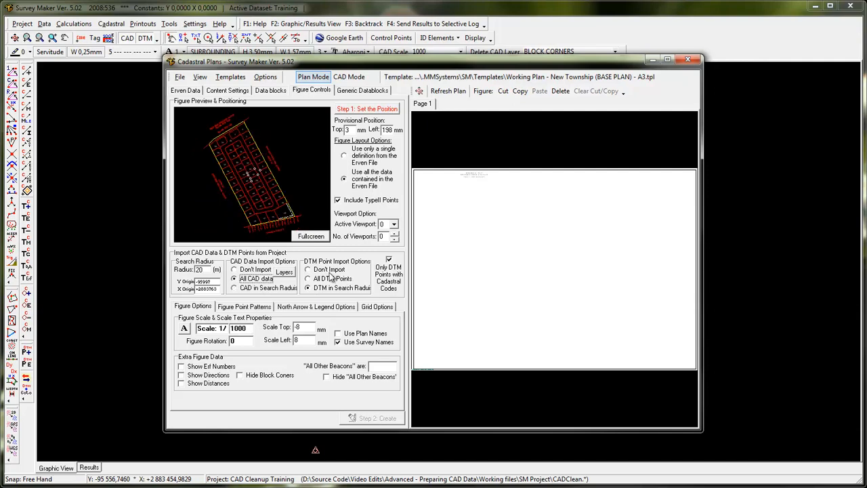
double_click(201, 269)
type("500")
key("Return")
type("400")
key("Return")
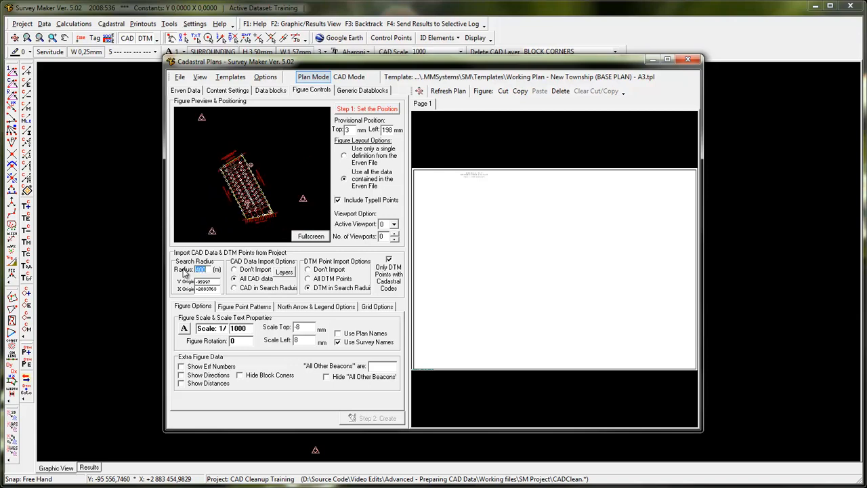
type("300")
key("Return")
type("200")
key("Return")
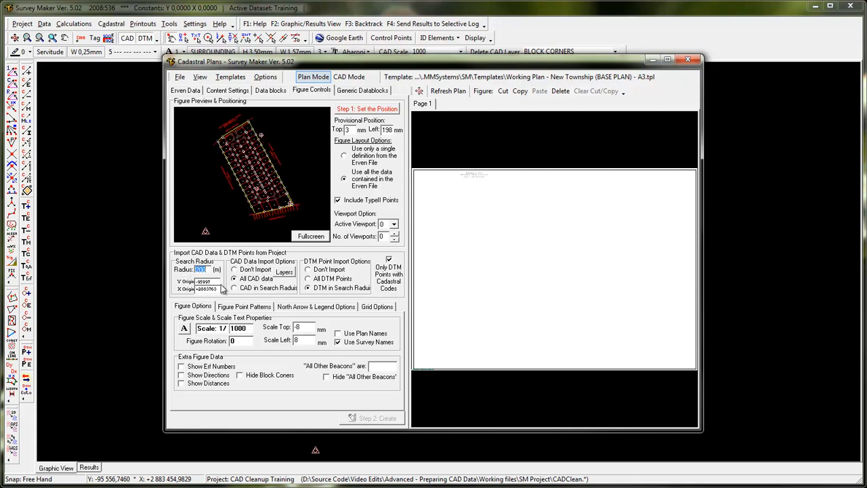
left_click(258, 154)
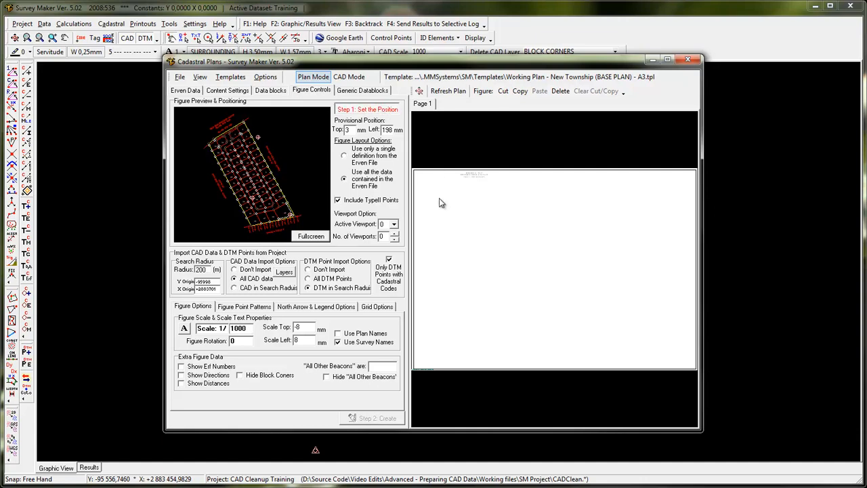
- Define the figure's area about 45 mm from the top and 54 mm from the left, and create the figure at scale 1/500
left_click_drag(427, 184, 653, 368)
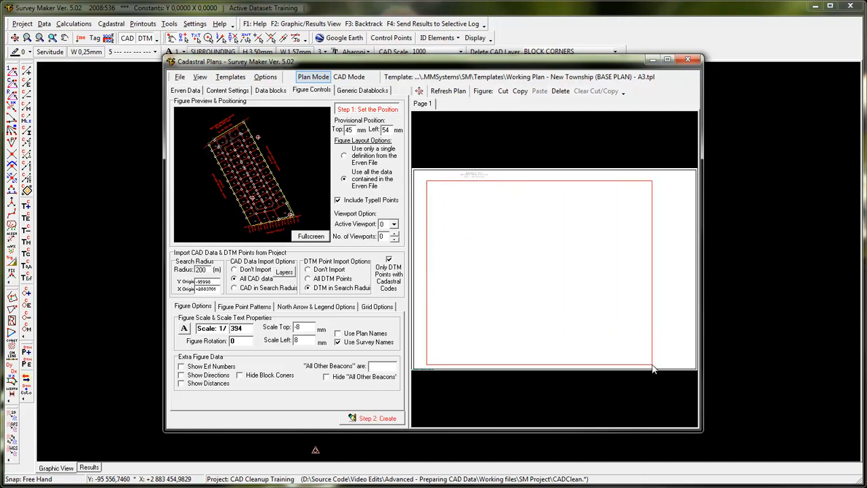
left_click_drag(242, 328, 214, 325)
type("500")
left_click(378, 418)
- Check the beacon names and erf numbers on the working plan, and move the figure towards the middle of the page
scroll(575, 294, "up", 5)
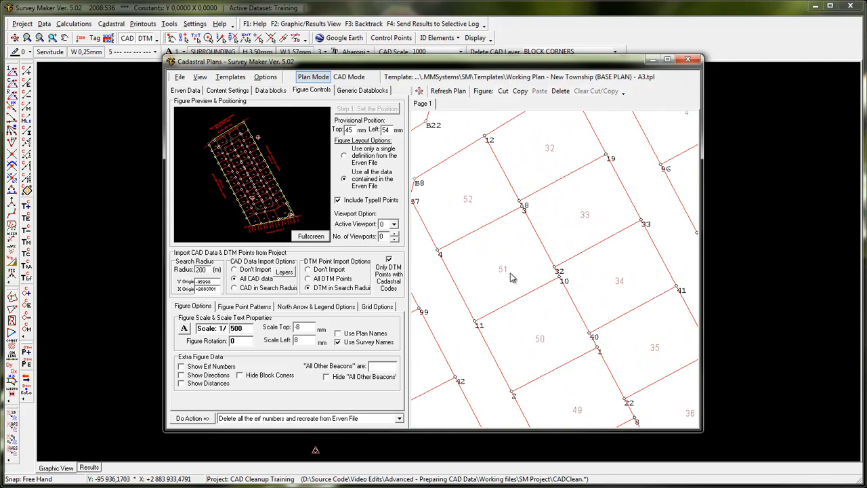
scroll(515, 274, "up", 2)
scroll(548, 196, "down", 2)
scroll(605, 185, "up", 3)
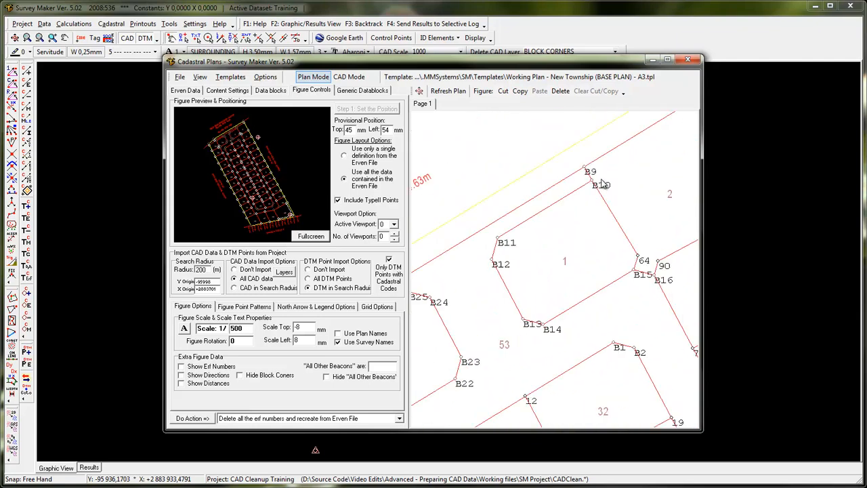
scroll(622, 293, "down", 3)
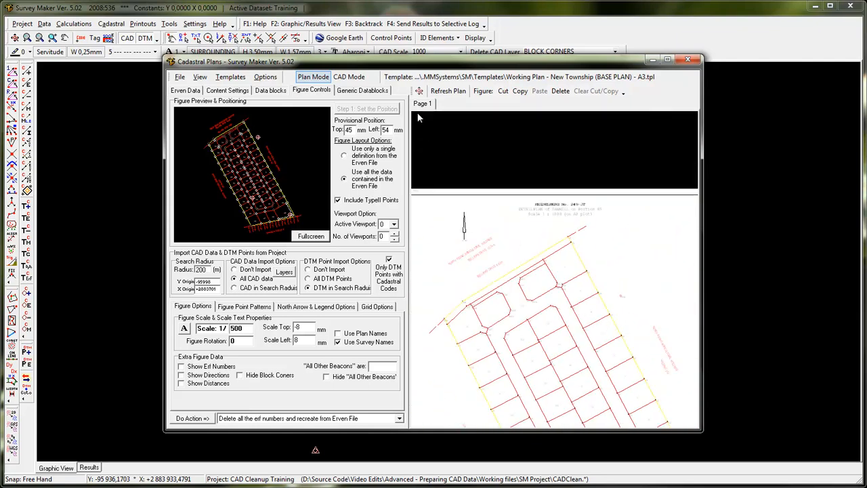
left_click(420, 90)
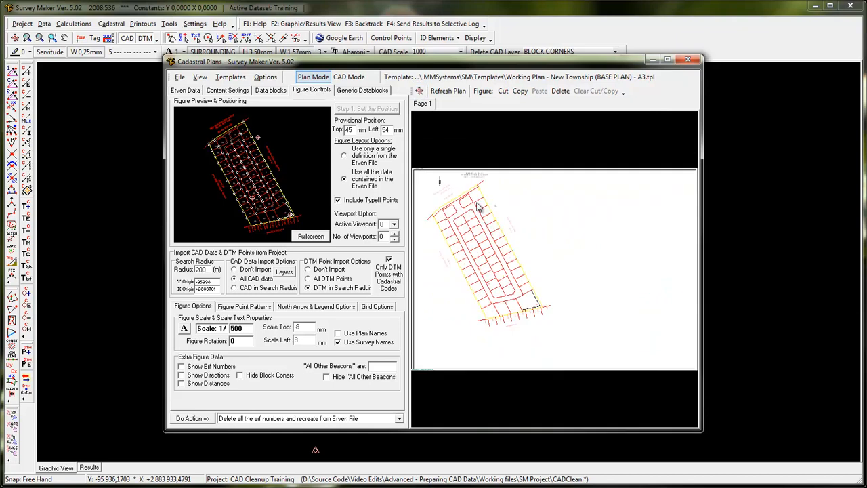
left_click_drag(468, 219, 520, 232)
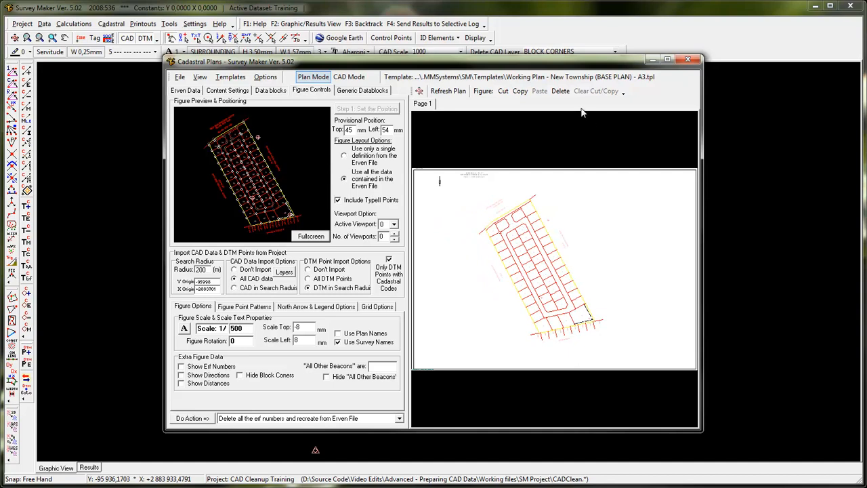
- Delete the existing figure from the working plan and load the erven file CADClean.erf
left_click(560, 90)
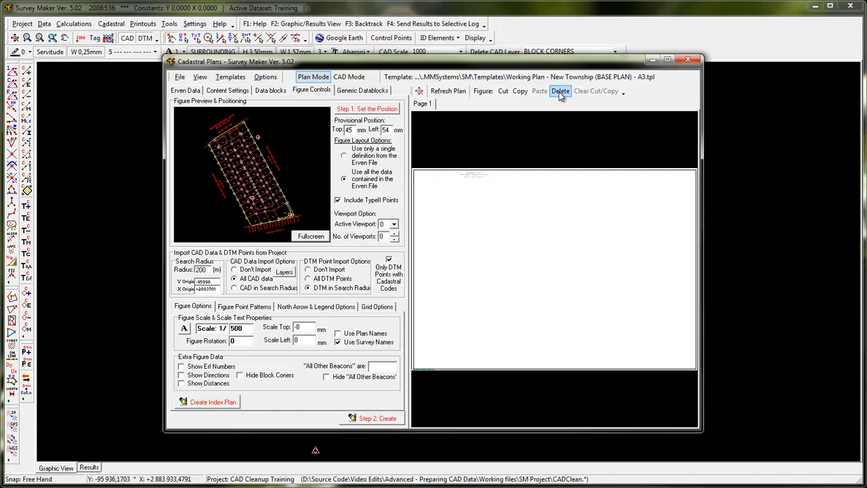
left_click(179, 90)
left_click(276, 118)
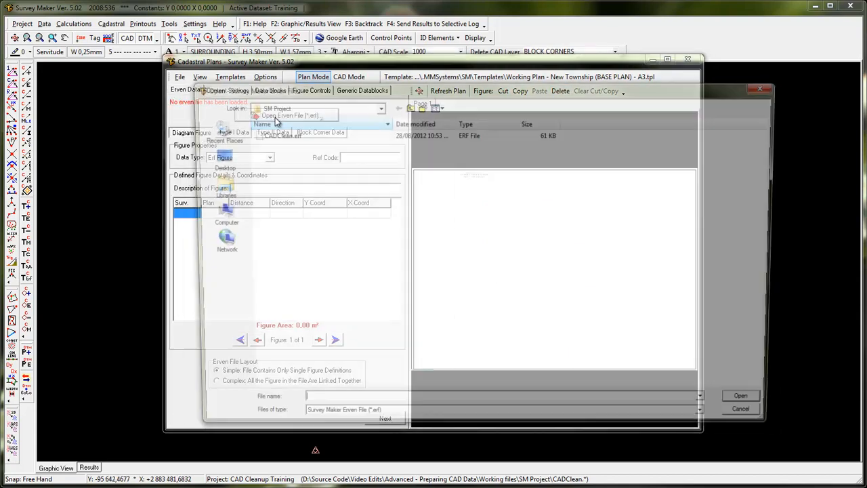
double_click(286, 134)
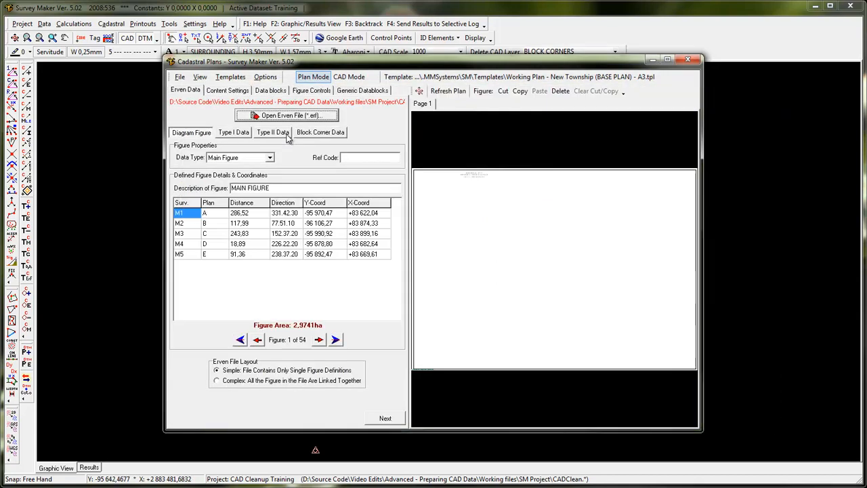
- Limit the CAD layers imported onto the cadastral plan to SURROUNDING only
left_click(313, 91)
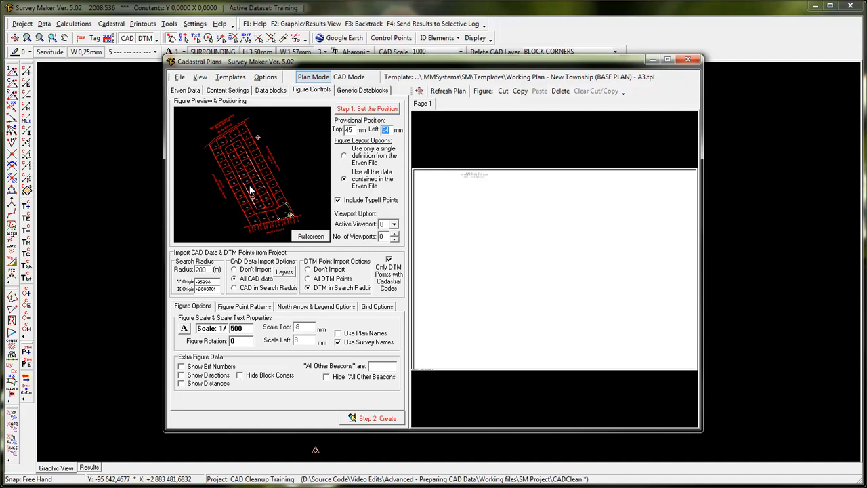
left_click(287, 273)
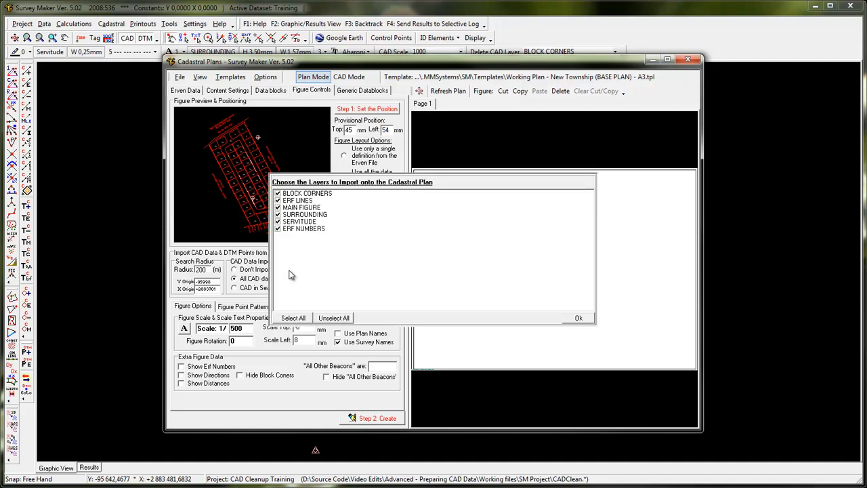
left_click(333, 317)
left_click(278, 215)
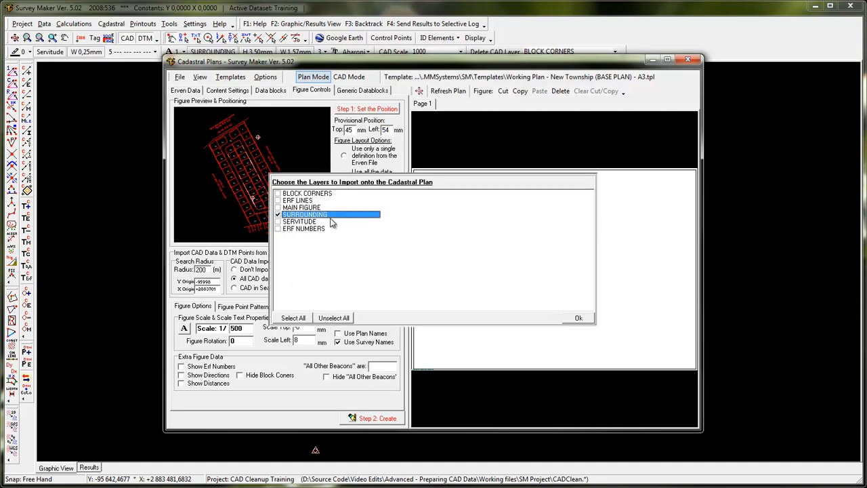
left_click(577, 319)
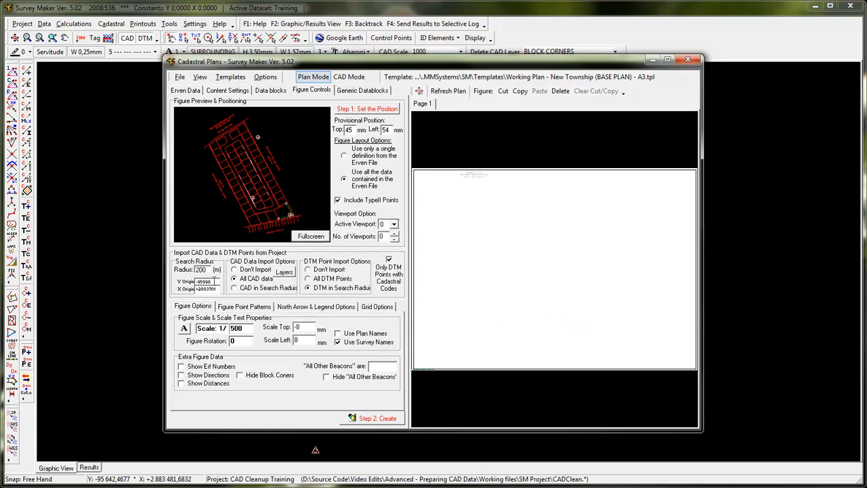
- Create the figure with only the DTM points in the search radius, and move it down towards the middle of the page
left_click(319, 289)
left_click(396, 422)
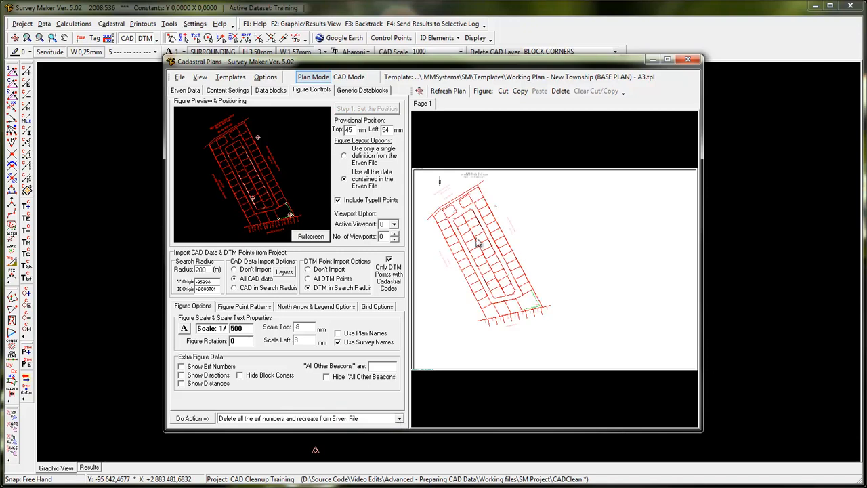
left_click_drag(480, 223, 507, 241)
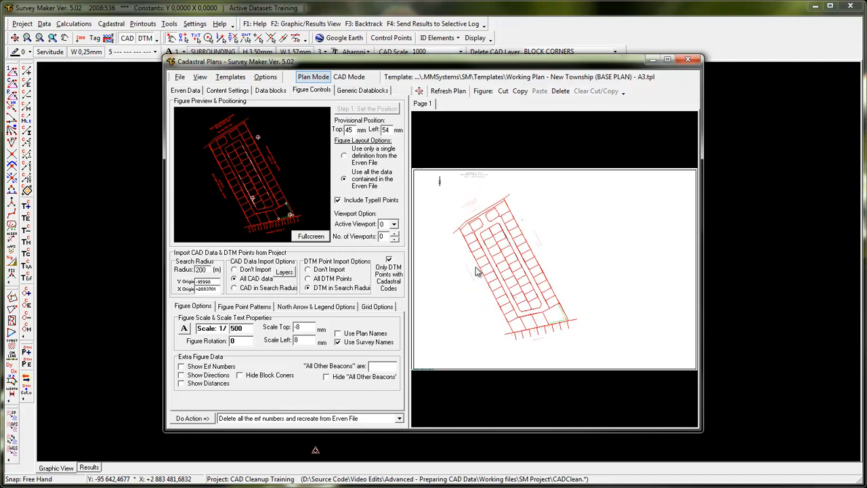
- Examine the erf lines, beacon names and surrounding property text across the recreated figure
scroll(510, 280, "up", 3)
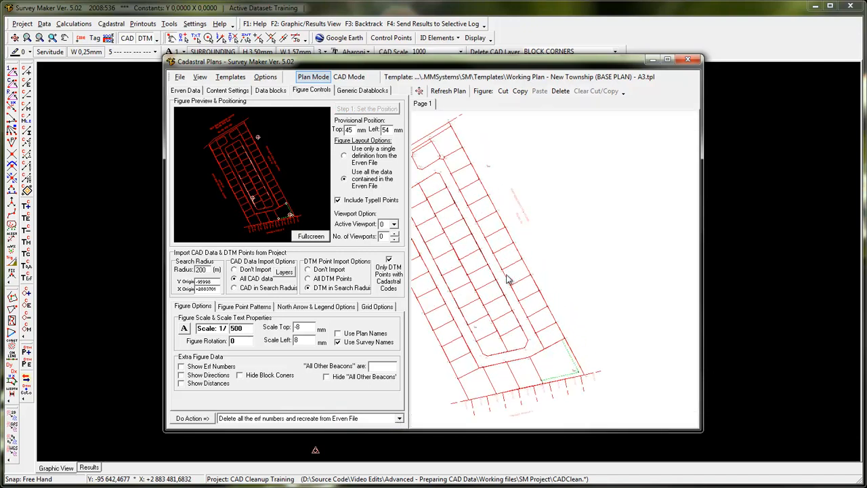
scroll(494, 287, "up", 2)
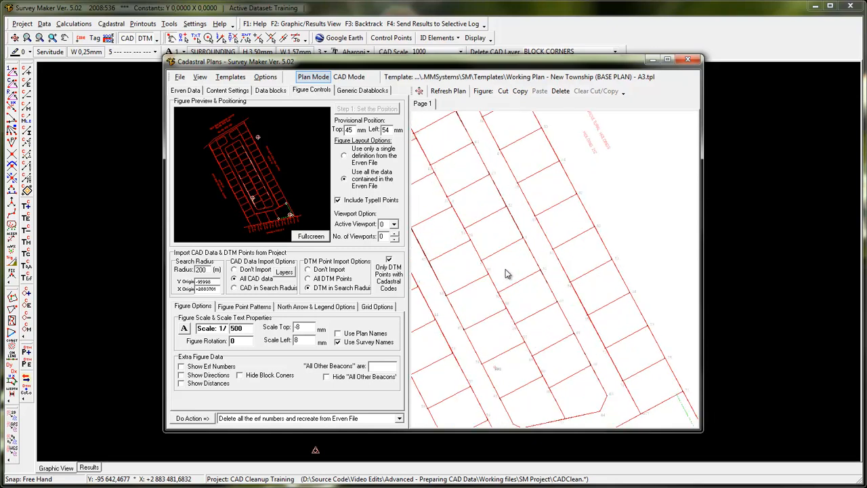
scroll(510, 270, "down", 2)
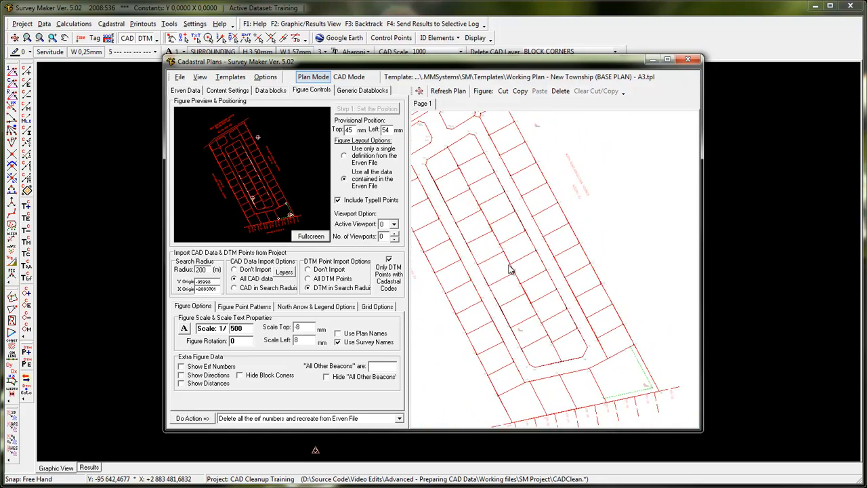
scroll(512, 271, "down", 3)
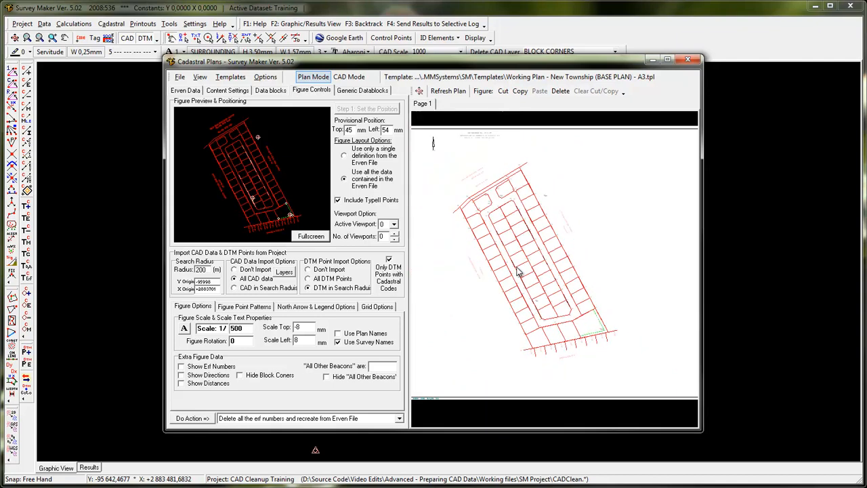
scroll(536, 305, "up", 2)
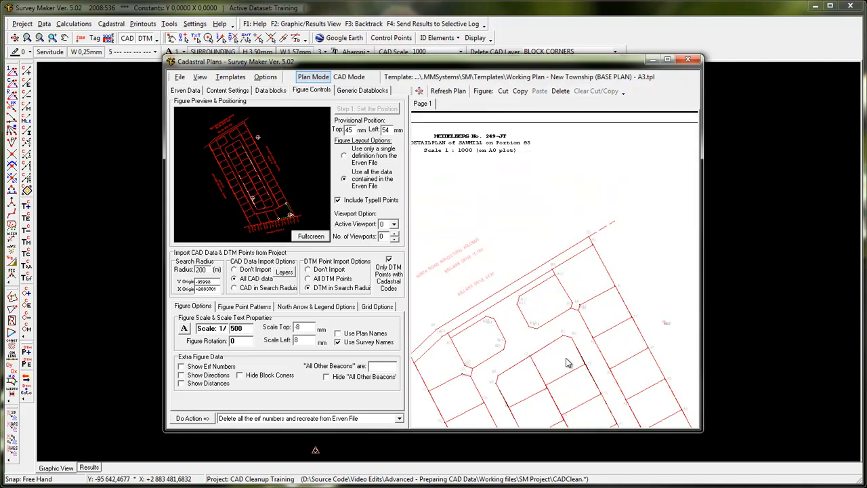
scroll(573, 320, "down", 1)
scroll(537, 271, "up", 1)
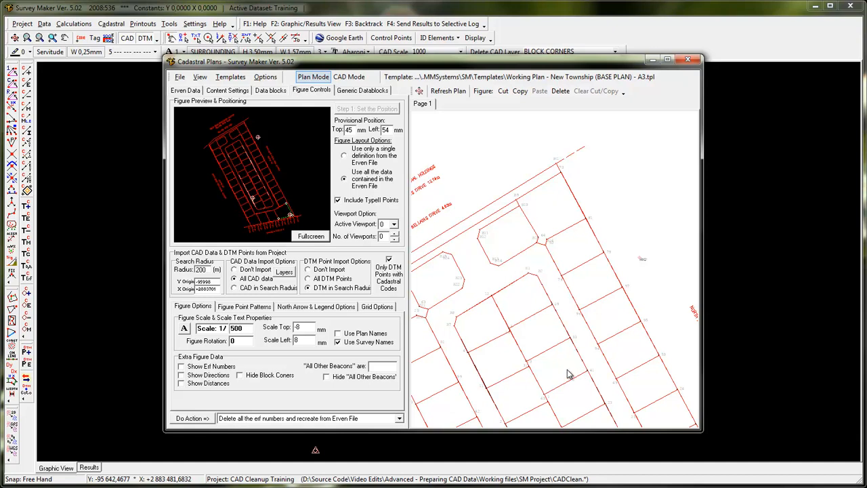
scroll(579, 384, "down", 2)
scroll(580, 383, "down", 5)
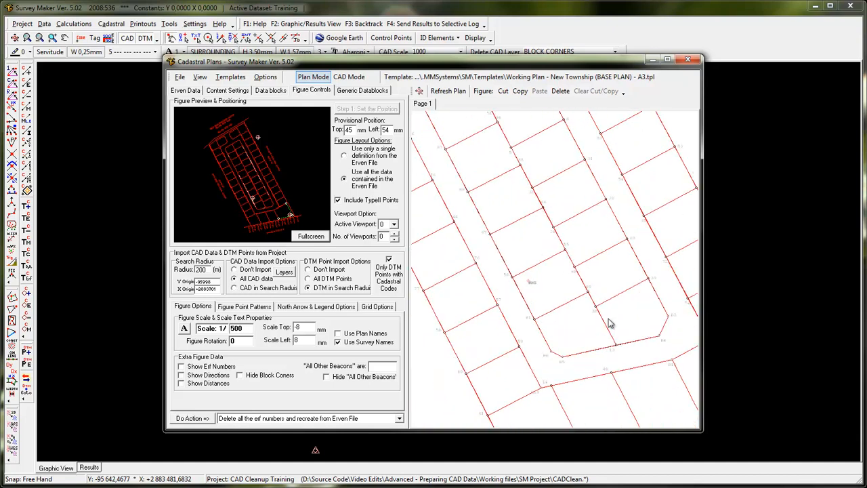
- Show the whole page and close the cadastral plan without saving it
left_click(418, 91)
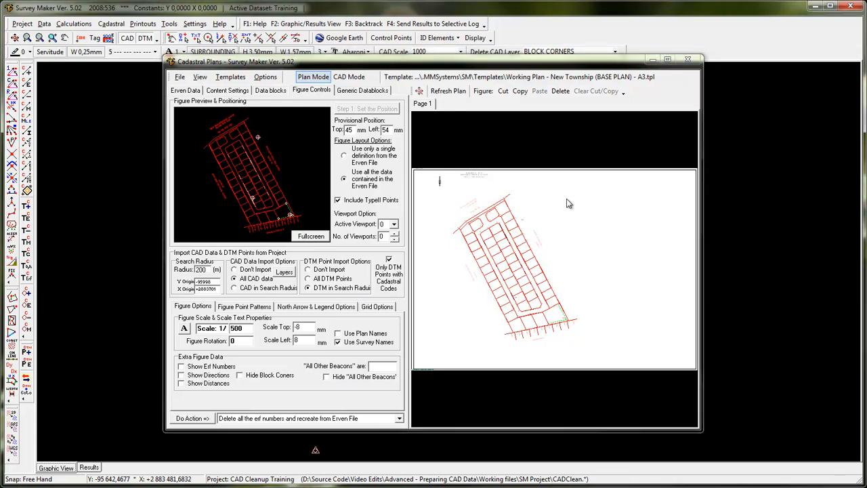
left_click(689, 59)
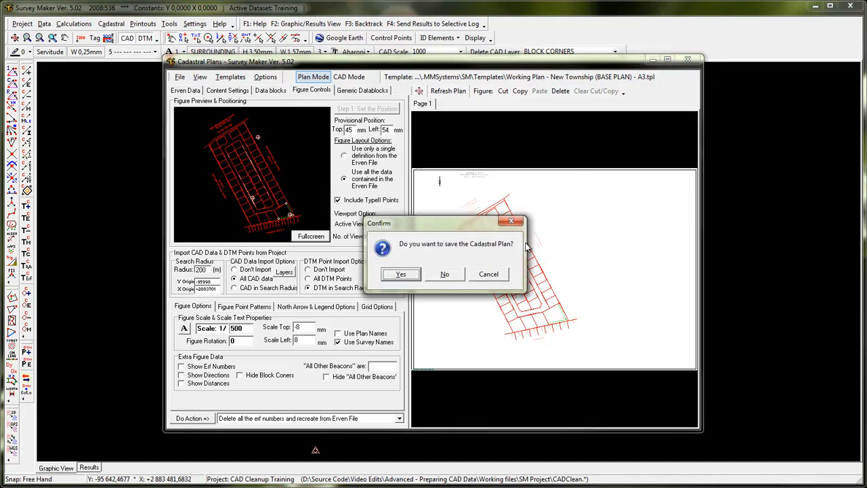
left_click(445, 275)
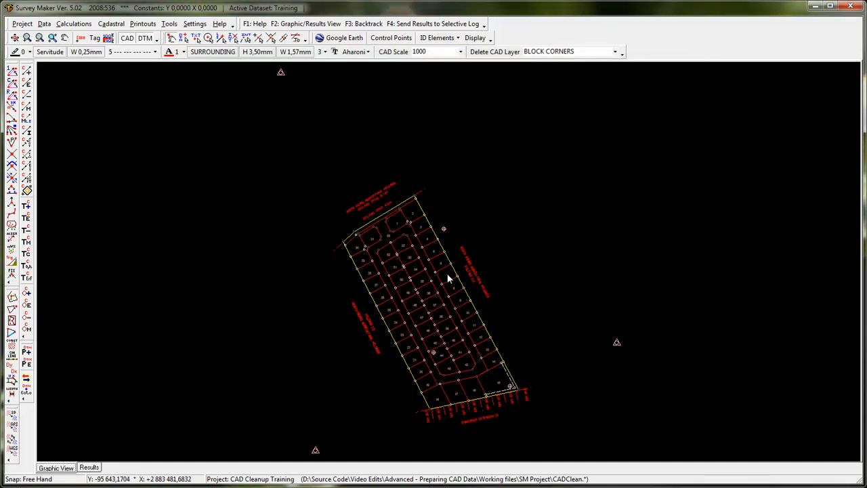